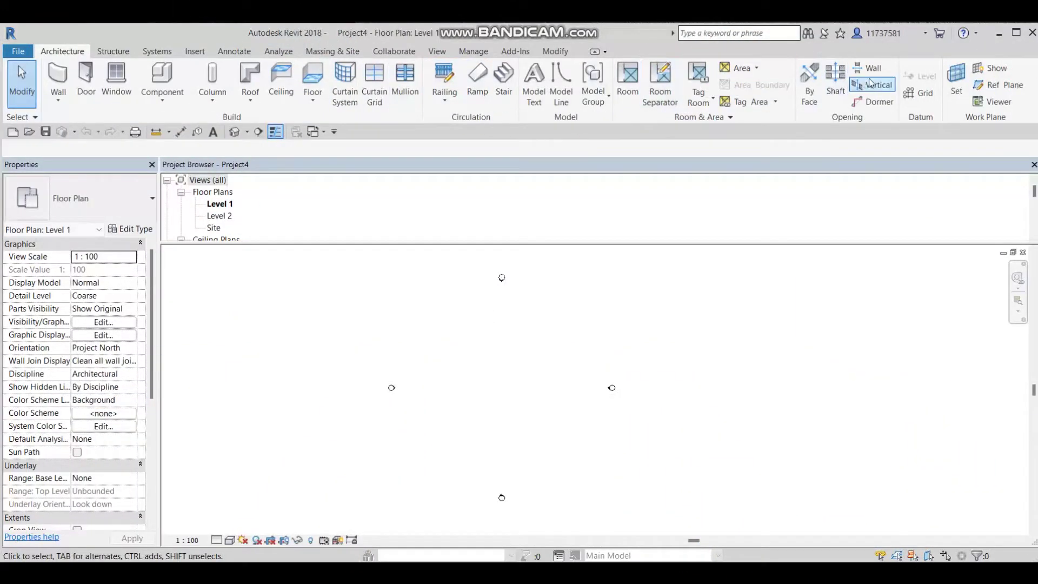
- Draw a horizontal reference plane across the Level 1 plan between the side elevation markers and name it 1
left_click(991, 88)
left_click(433, 404)
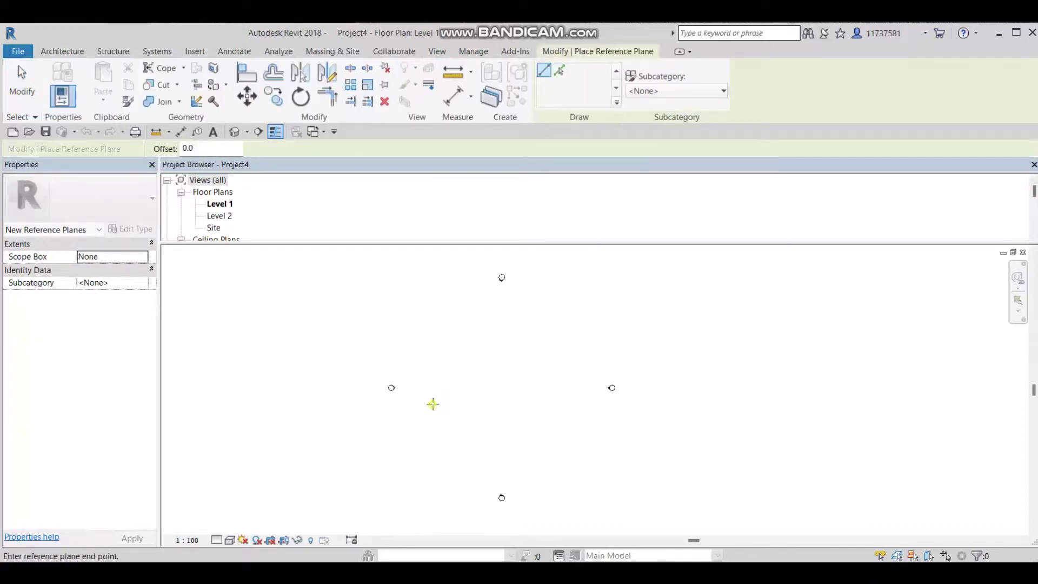
left_click(610, 409)
key("Escape")
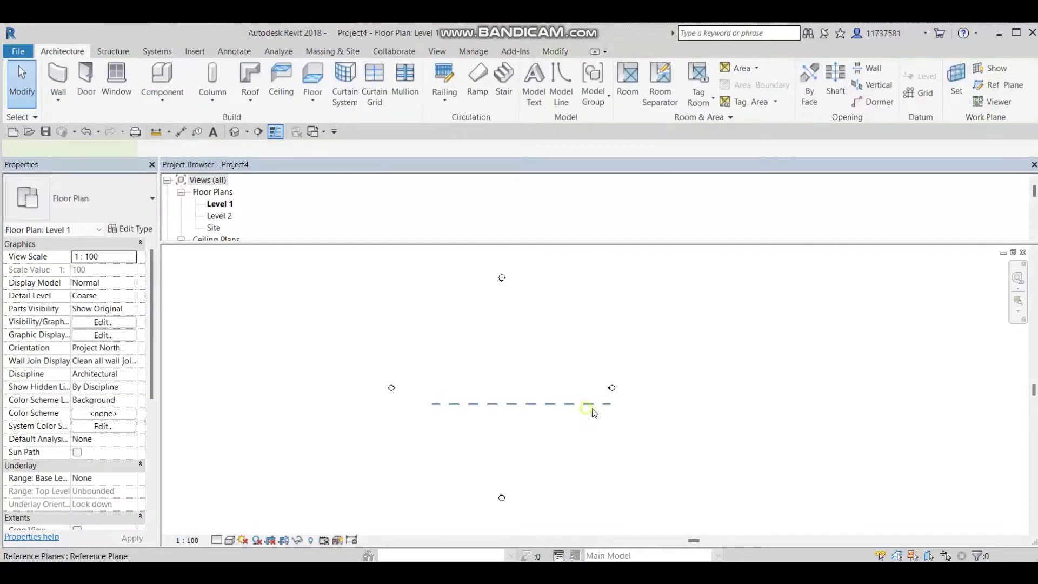
left_click(587, 406)
left_click(599, 413)
type("1")
key("Return")
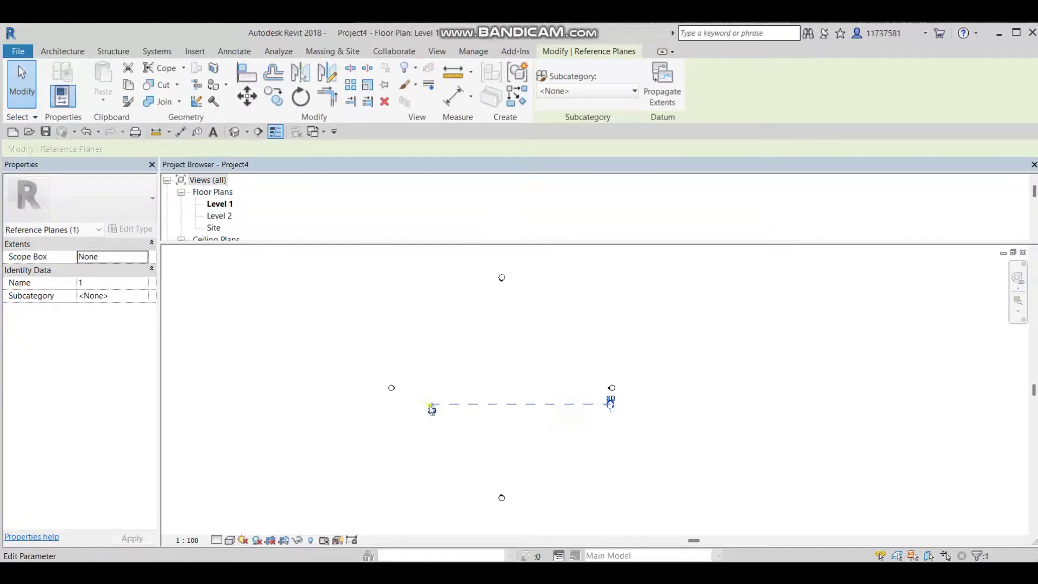
- Extend the left end of reference plane 1 outward past the left elevation marker
left_click(431, 409)
left_click(518, 403)
scroll(435, 407, "up", 5)
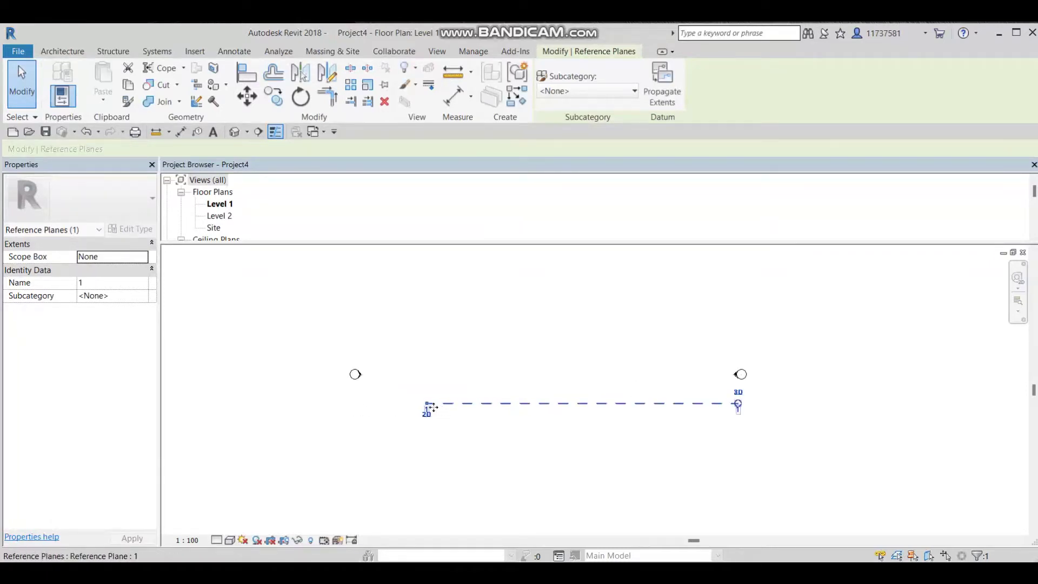
left_click_drag(422, 401, 227, 400)
scroll(246, 392, "down", 3)
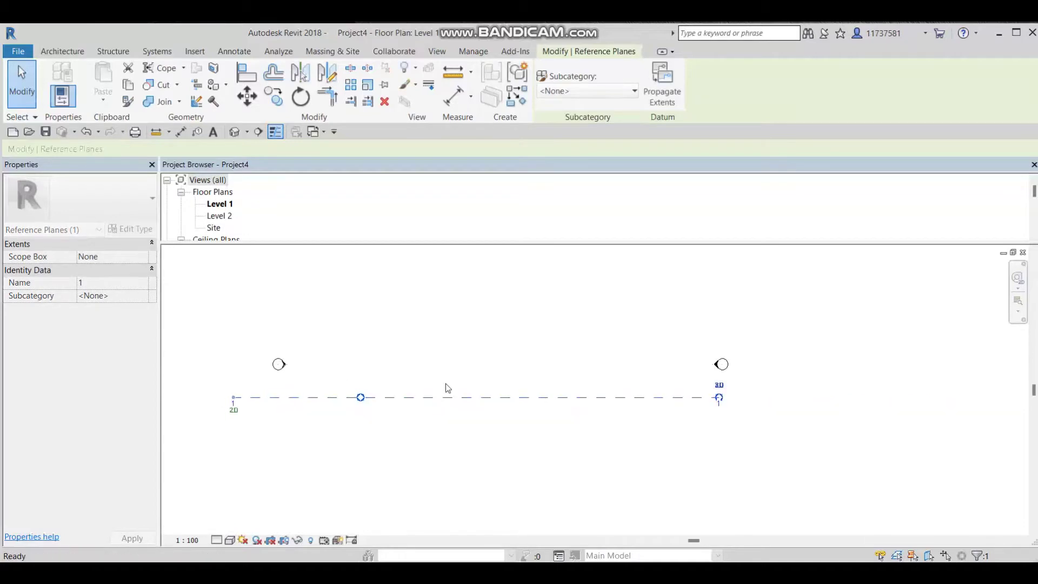
- Copy reference plane 1 straight up by 6000 mm to make a second parallel plane
left_click(506, 385)
scroll(507, 384, "down", 2)
left_click(512, 393)
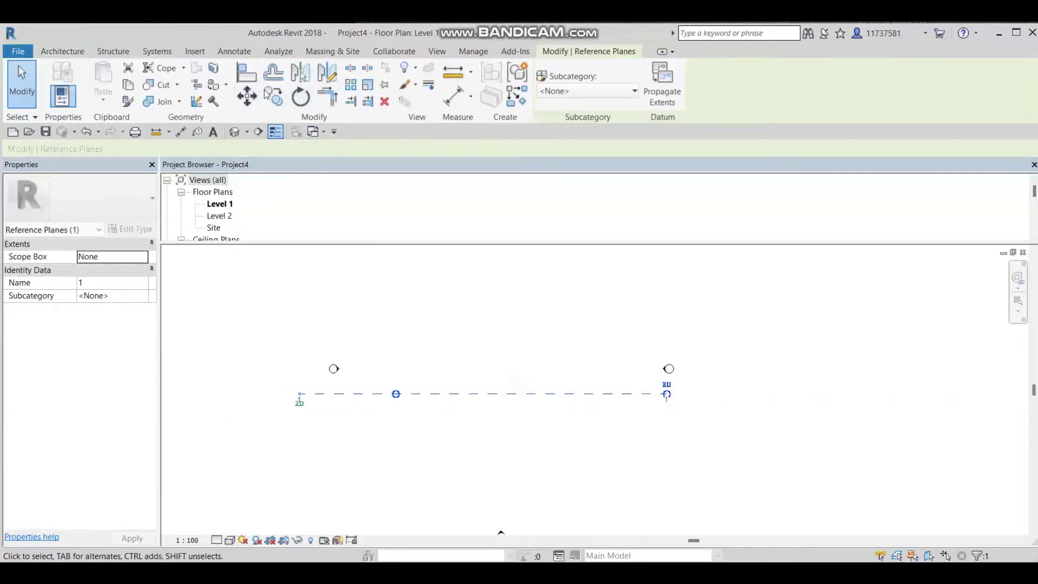
left_click(273, 96)
left_click(478, 393)
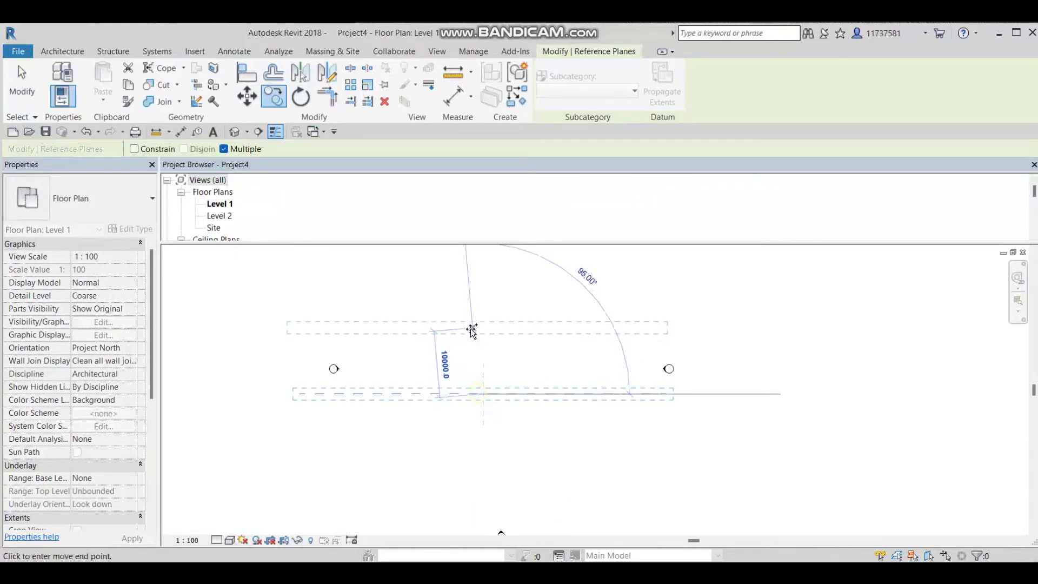
left_click(479, 354)
scroll(487, 352, "up", 1)
key("Escape")
key("Escape")
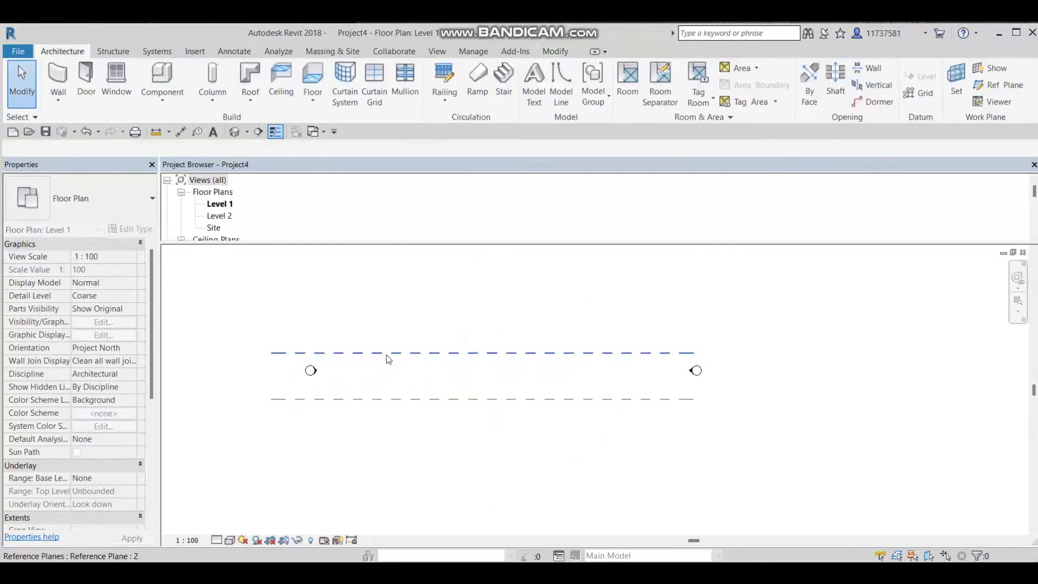
- Examine the name of the upper reference plane and its spacing from the lower one
middle_click_drag(412, 355, 417, 341)
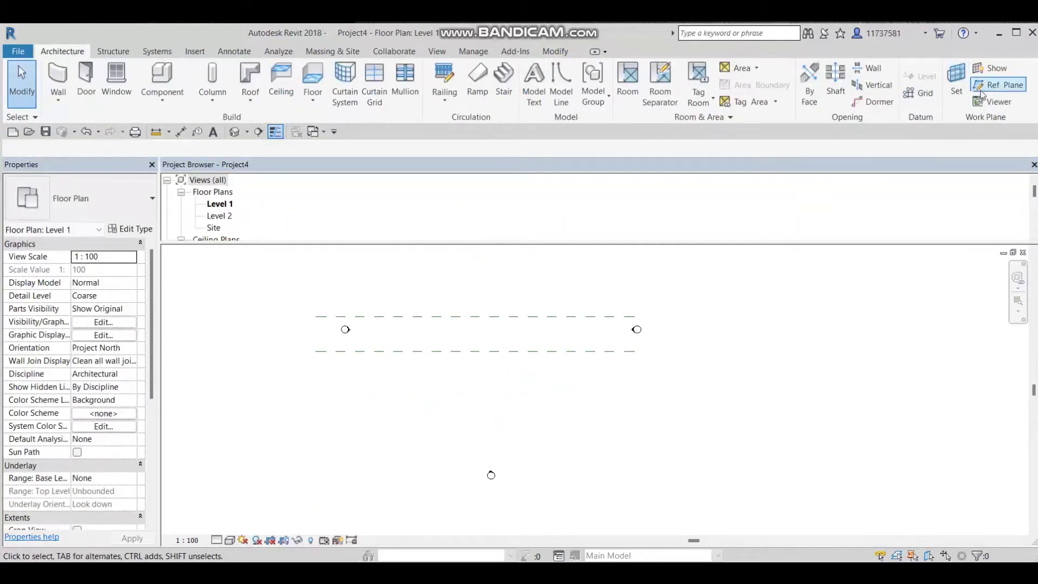
scroll(443, 297, "up", 1)
left_click(494, 311)
scroll(725, 292, "up", 2)
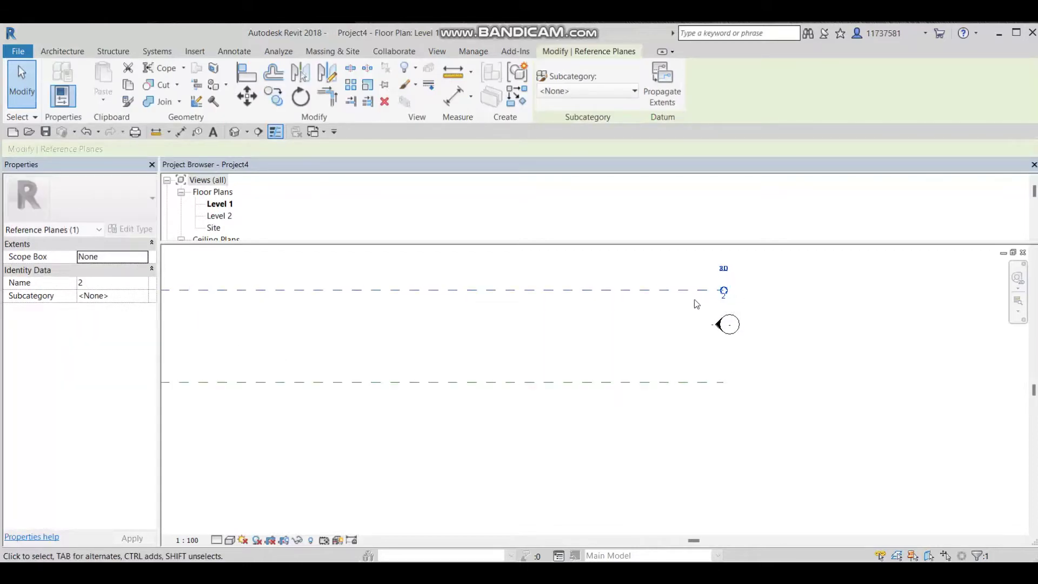
scroll(447, 347, "down", 3)
middle_click_drag(416, 354, 658, 351)
scroll(592, 332, "down", 2)
middle_click_drag(593, 334, 494, 354)
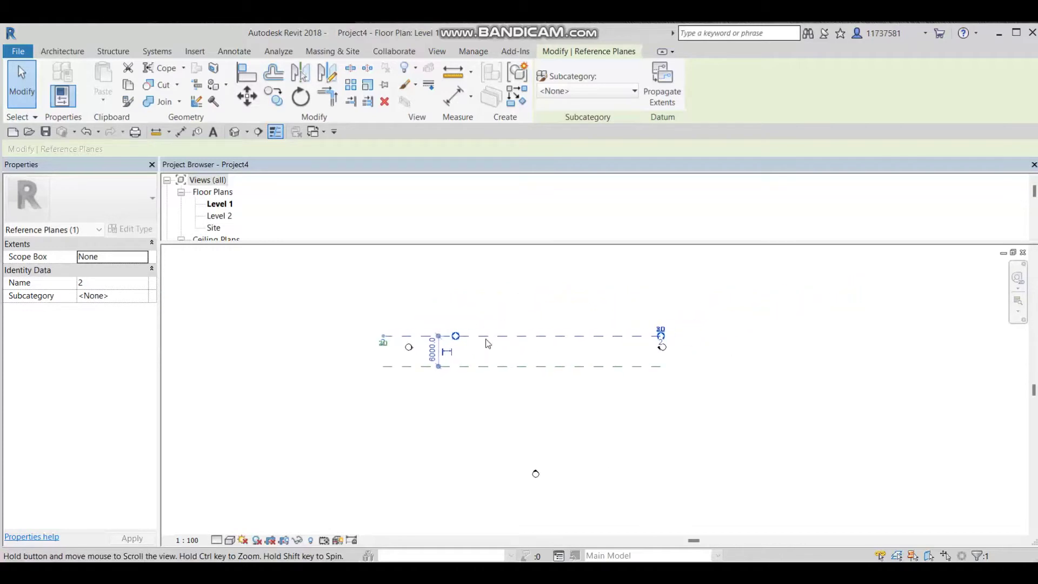
middle_click_drag(561, 313, 471, 341)
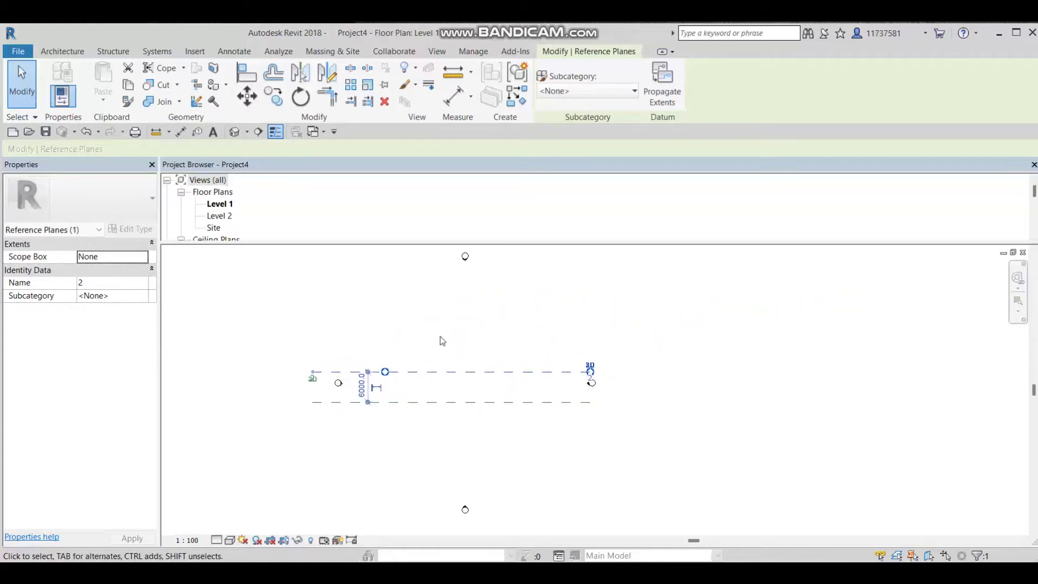
left_click(441, 339)
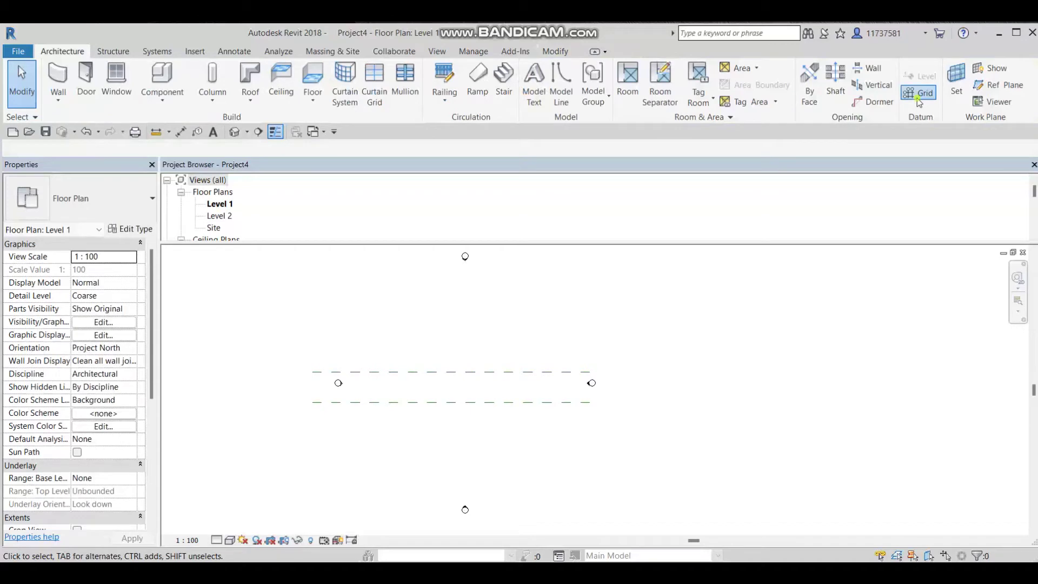
- Draw a vertical grid line crossing both reference planes near their left ends and name it A
left_click(919, 103)
left_click(364, 427)
left_click(364, 311)
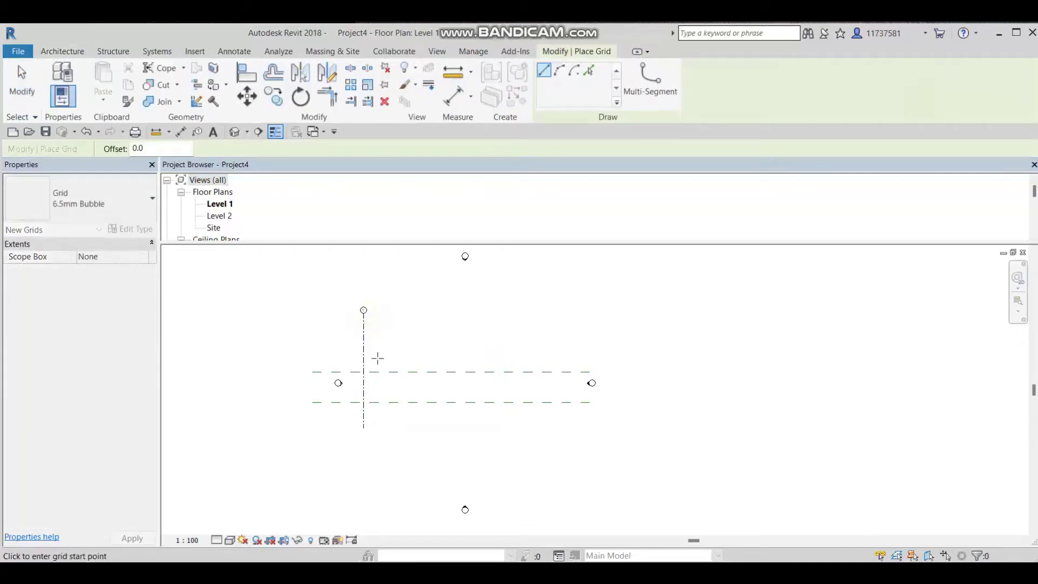
key("Escape")
key("Escape")
scroll(368, 308, "up", 3)
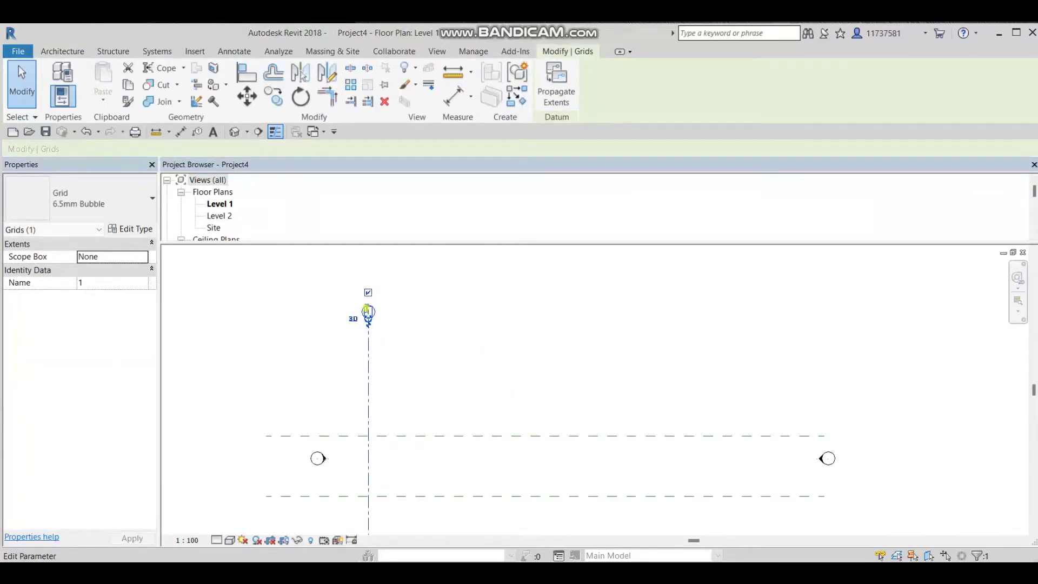
left_click(368, 312)
type("A")
key("Return")
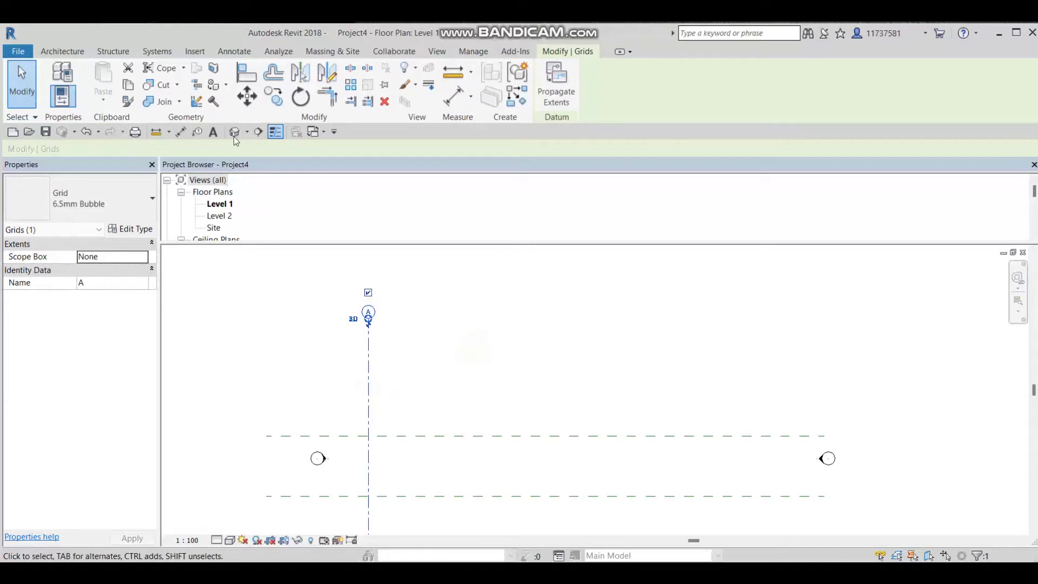
- Copy grid A 20000 mm to the right to create a second vertical grid
left_click(273, 97)
left_click(370, 424)
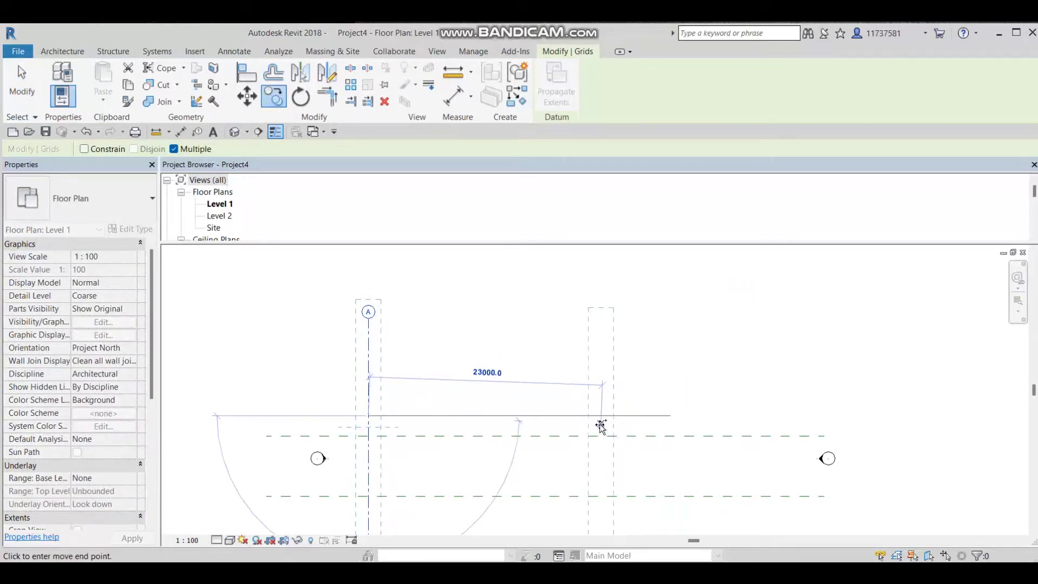
left_click(576, 425)
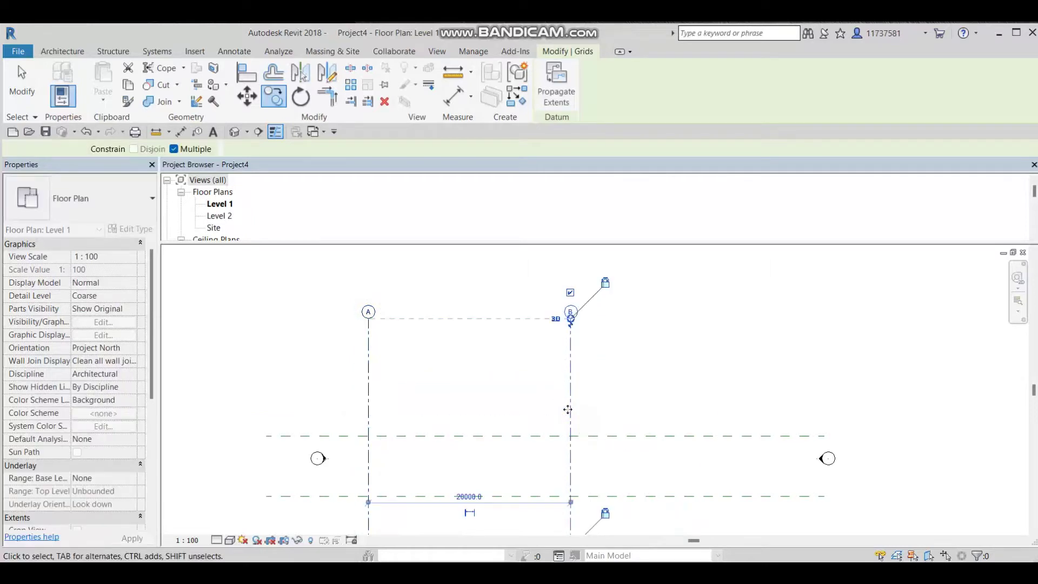
key("Escape")
key("Escape")
- Move both vertical grids together to the right, toward the middle of the plan between the side elevation markers
left_click_drag(684, 363, 325, 337)
left_click_drag(367, 390, 431, 391)
left_click(672, 358)
scroll(673, 359, "down", 2)
scroll(674, 360, "down", 4)
middle_click_drag(680, 368, 661, 382)
scroll(657, 432, "up", 3)
scroll(178, 251, "down", 3)
scroll(219, 222, "down", 3)
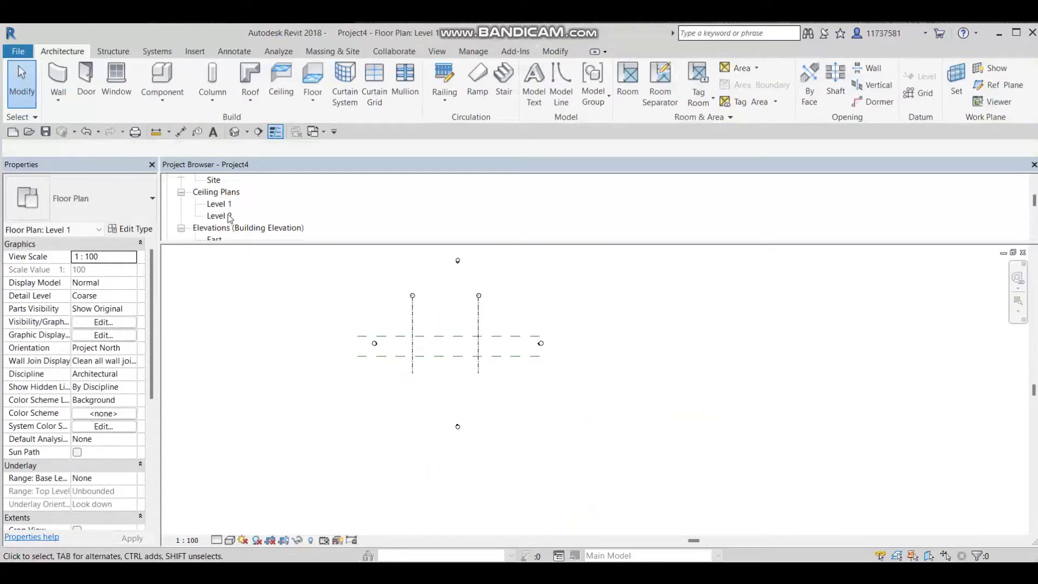
- In the South elevation, add a new level at 8000, spanning the same width as Level 2
left_click(222, 228)
double_click(224, 229)
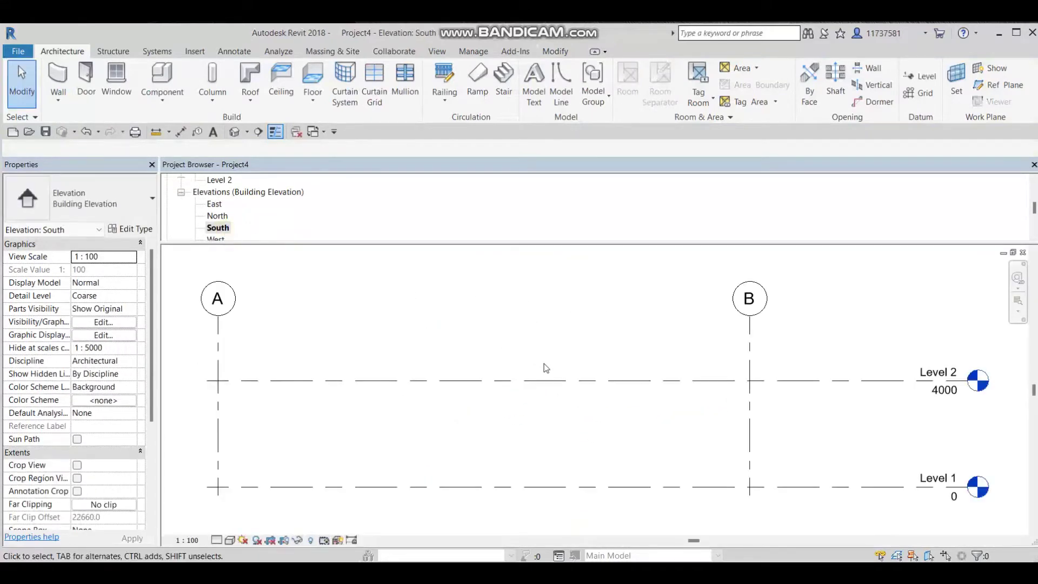
scroll(206, 329, "down", 4)
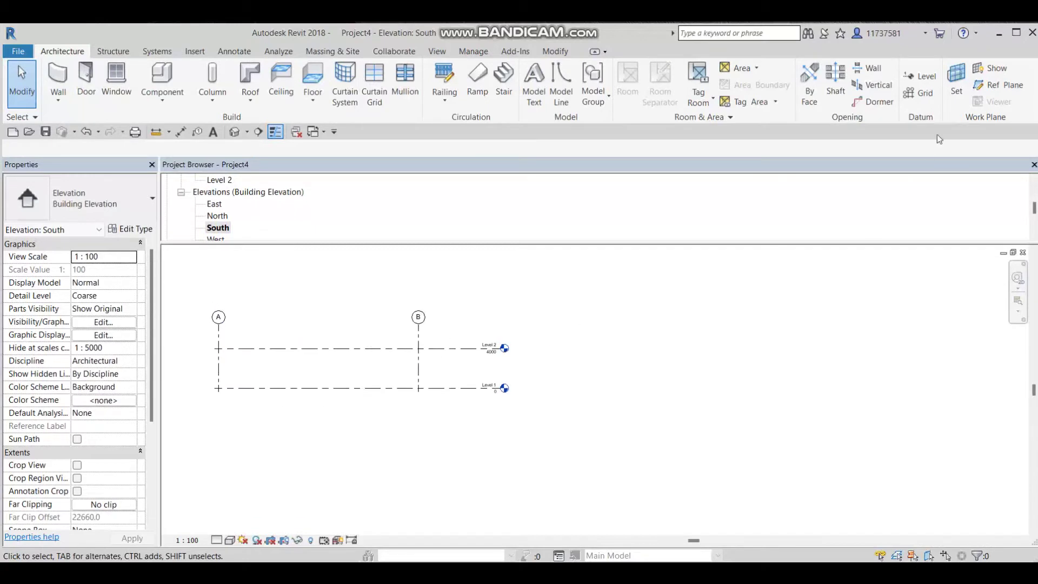
left_click(920, 77)
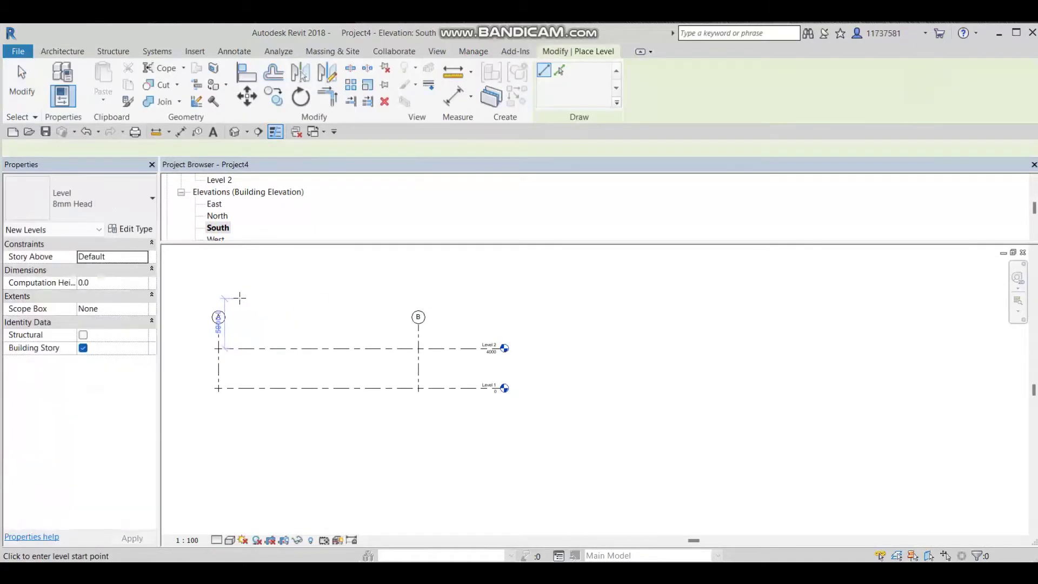
left_click(222, 307)
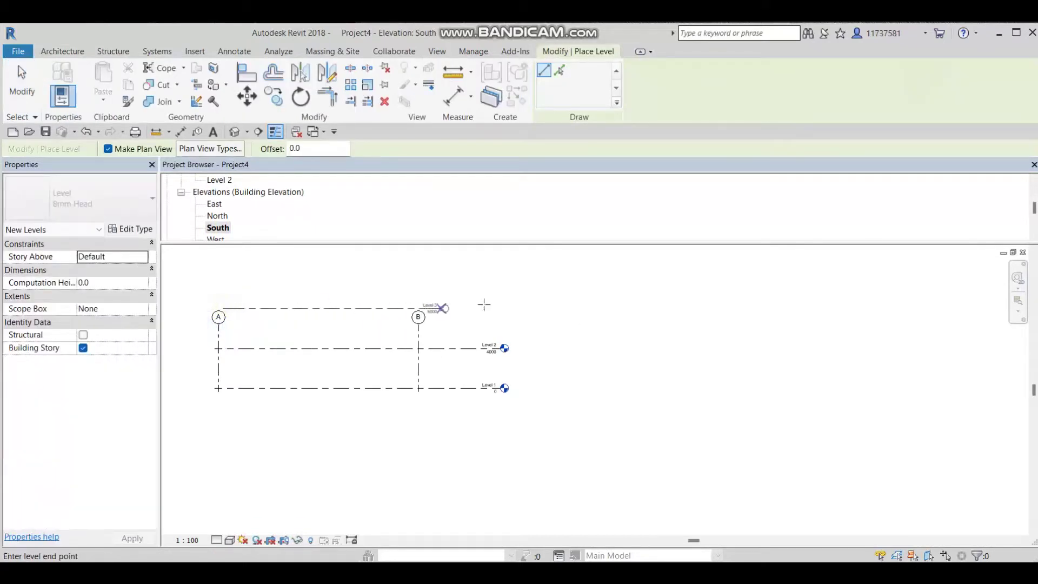
left_click(479, 309)
key("Escape")
key("Escape")
- Stretch grids A and B so they extend above Level 3 and below Level 1
left_click(218, 334)
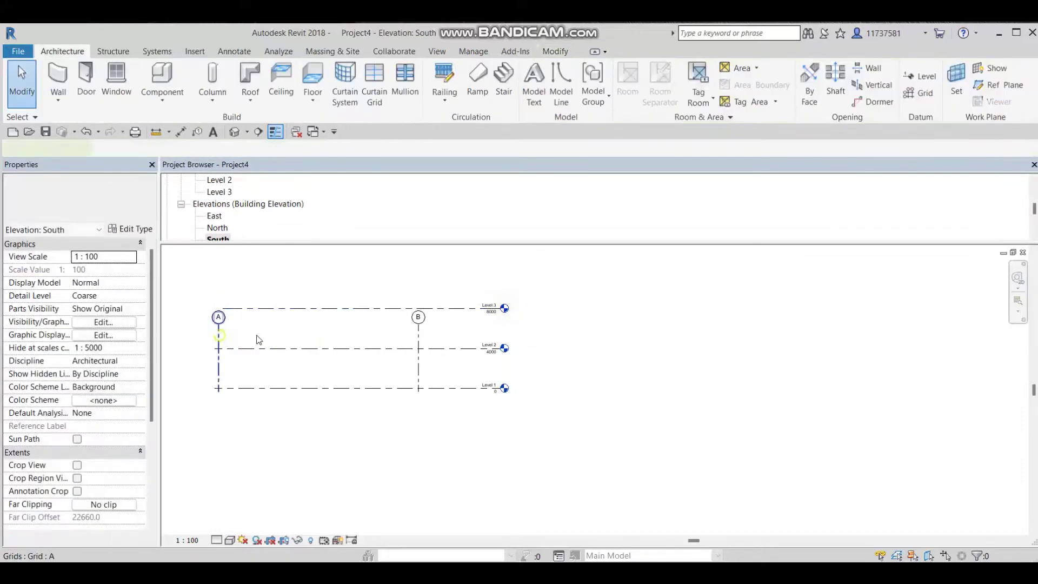
left_click(419, 328, "ctrl")
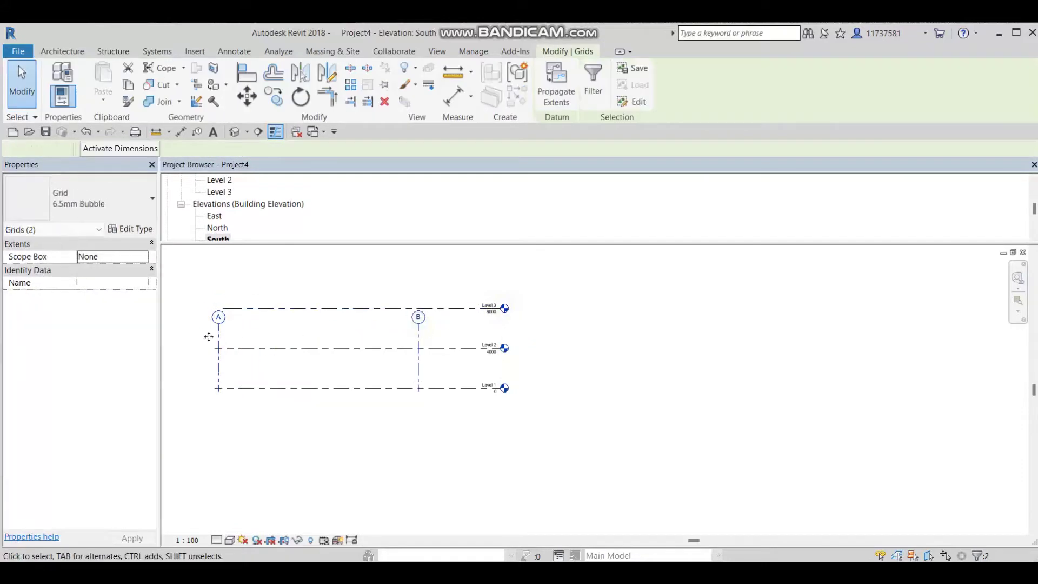
left_click(418, 330)
scroll(418, 325, "up", 2)
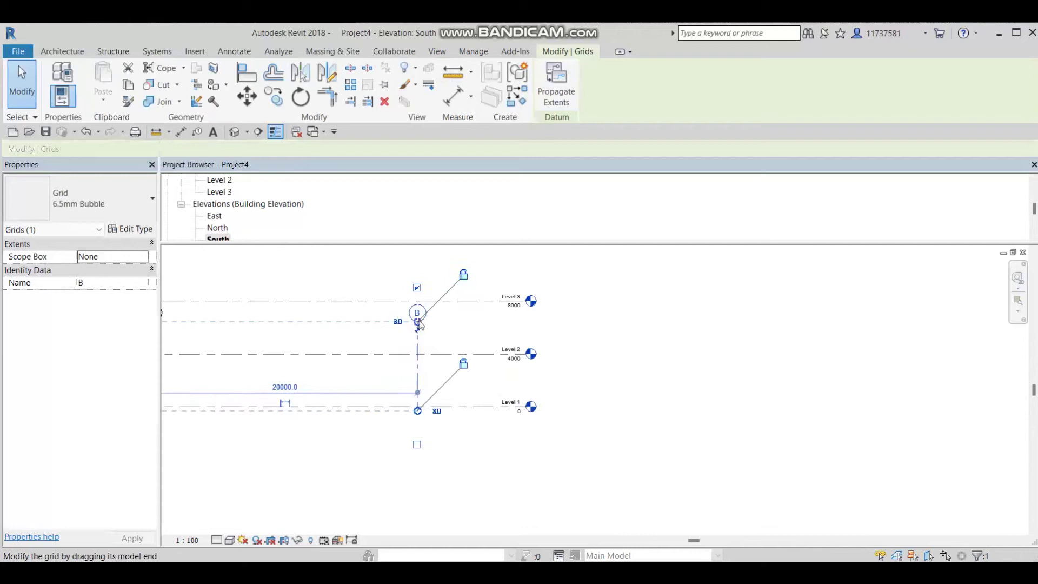
scroll(427, 327, "down", 4)
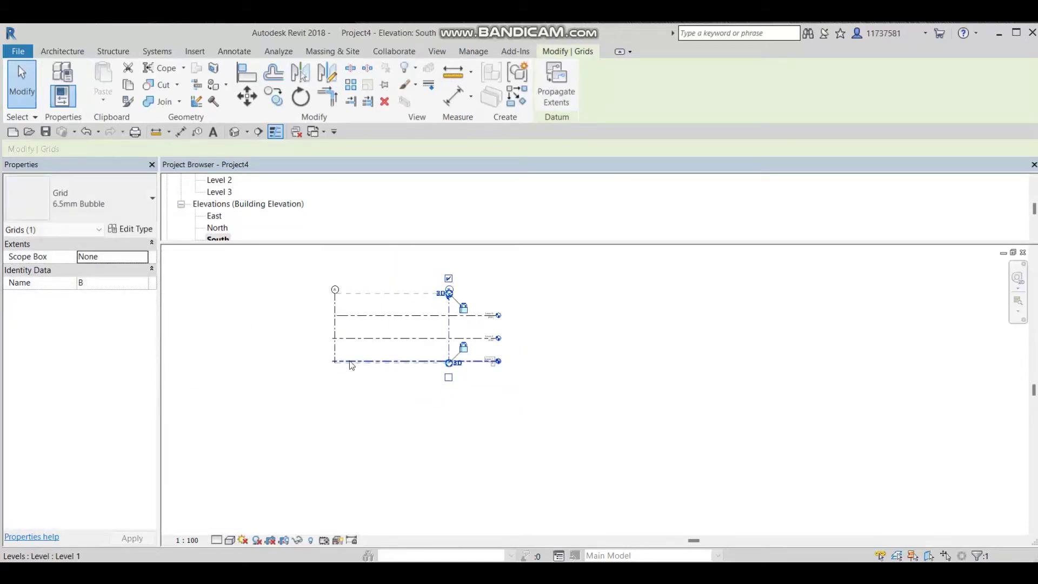
scroll(346, 361, "up", 3)
left_click(330, 346)
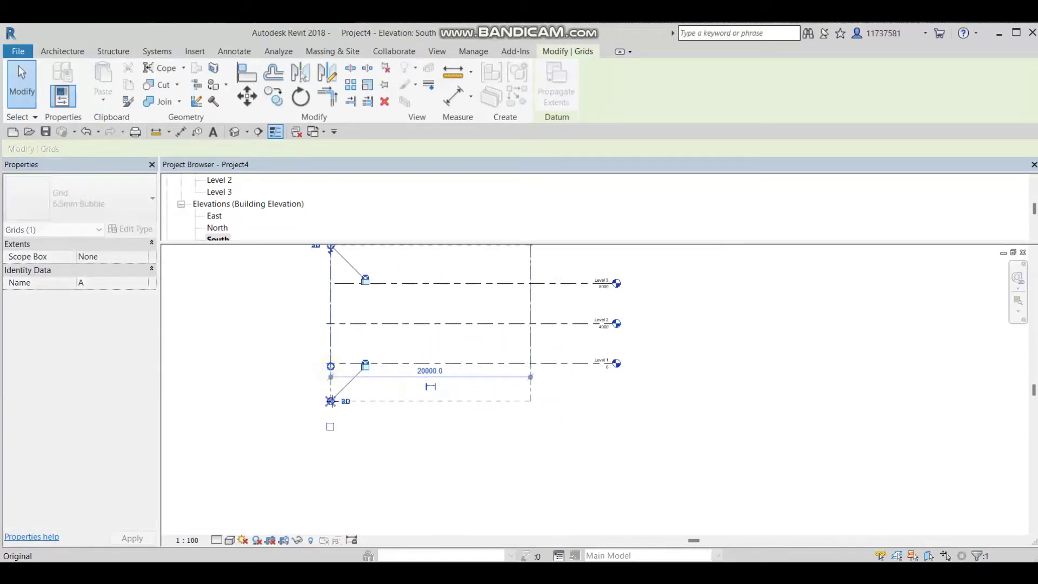
left_click(436, 372)
- Extend the left ends of Levels 1, 2 and 3 past grid A so they line up
left_click(334, 364)
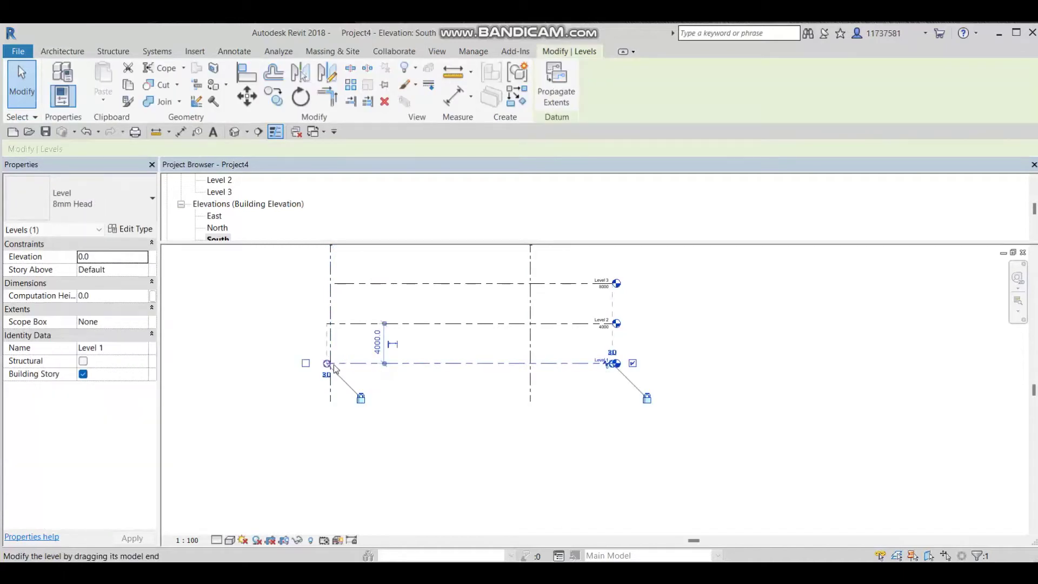
left_click_drag(327, 363, 285, 363)
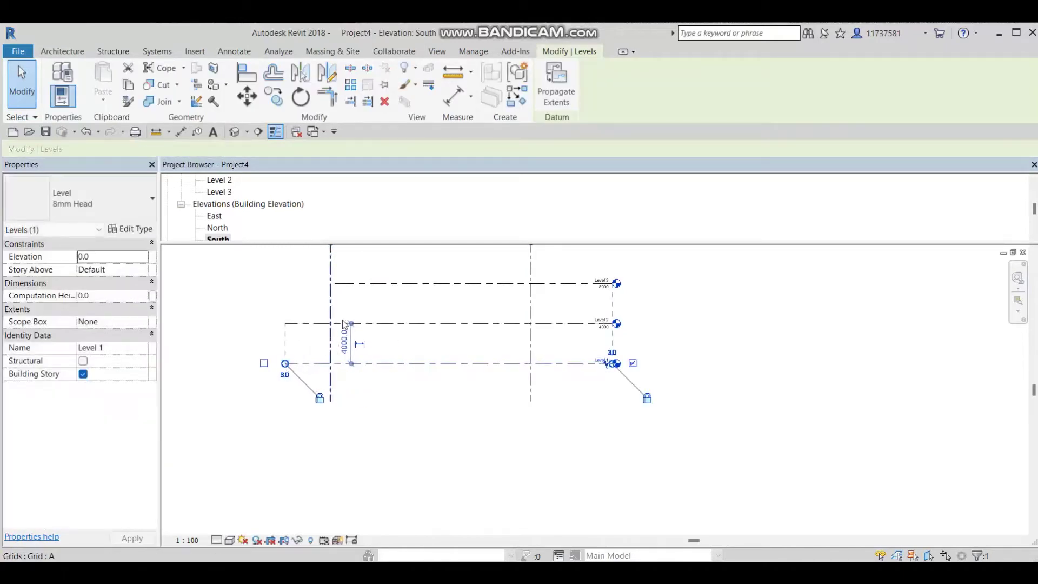
scroll(369, 321, "up", 2)
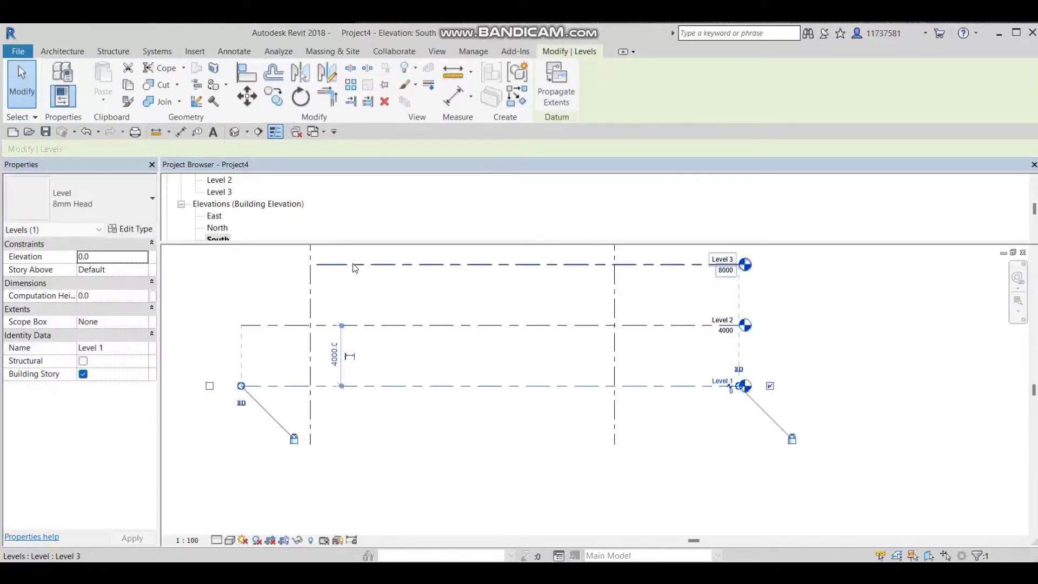
left_click(354, 265)
left_click_drag(316, 265, 241, 265)
left_click(363, 334)
scroll(364, 334, "down", 2)
scroll(401, 400, "down", 2)
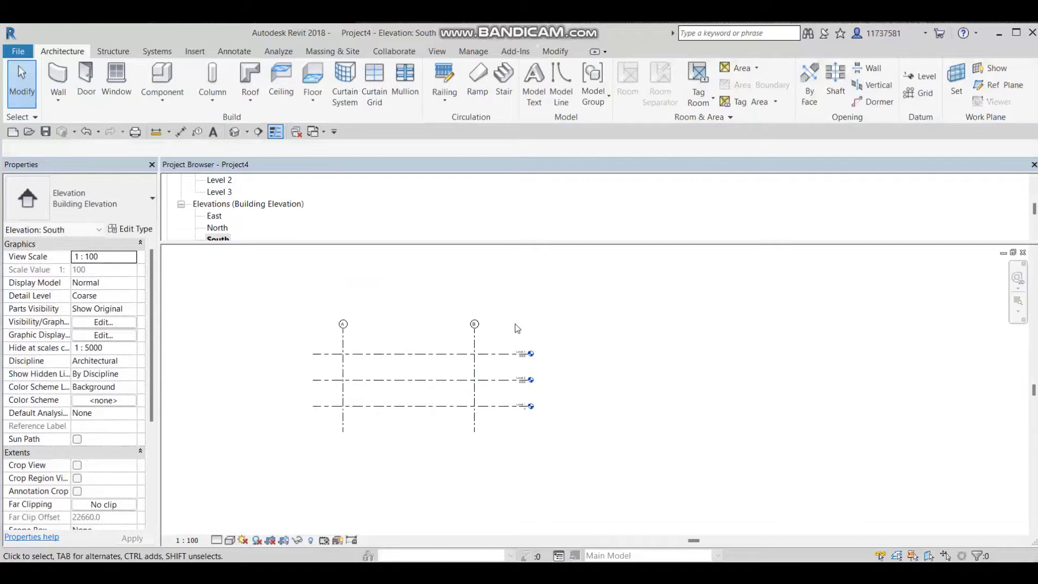
- Start a model line with Reference Plane : 1 as its work plane
left_click(564, 92)
left_click(543, 299)
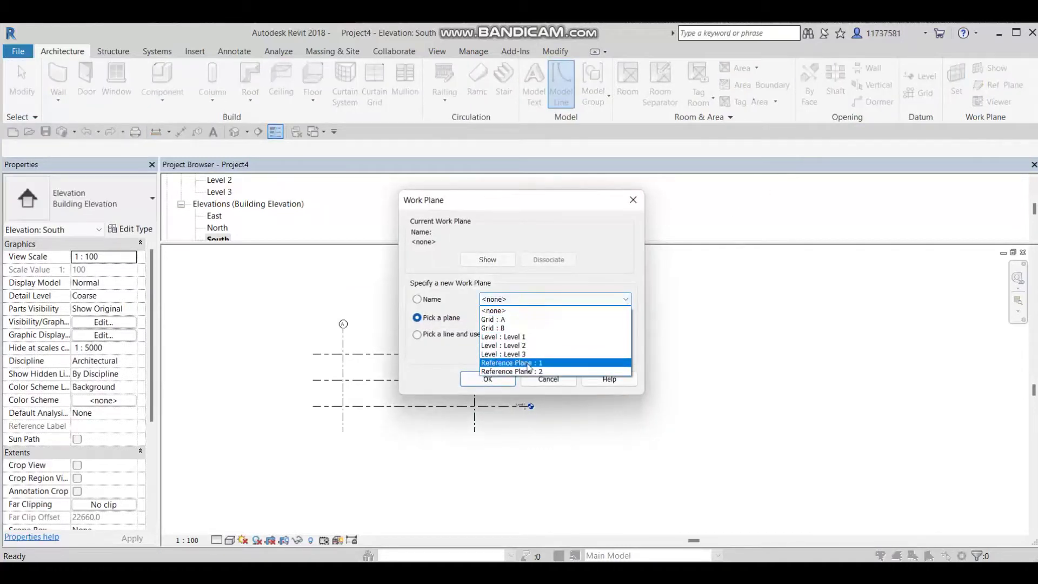
left_click(529, 363)
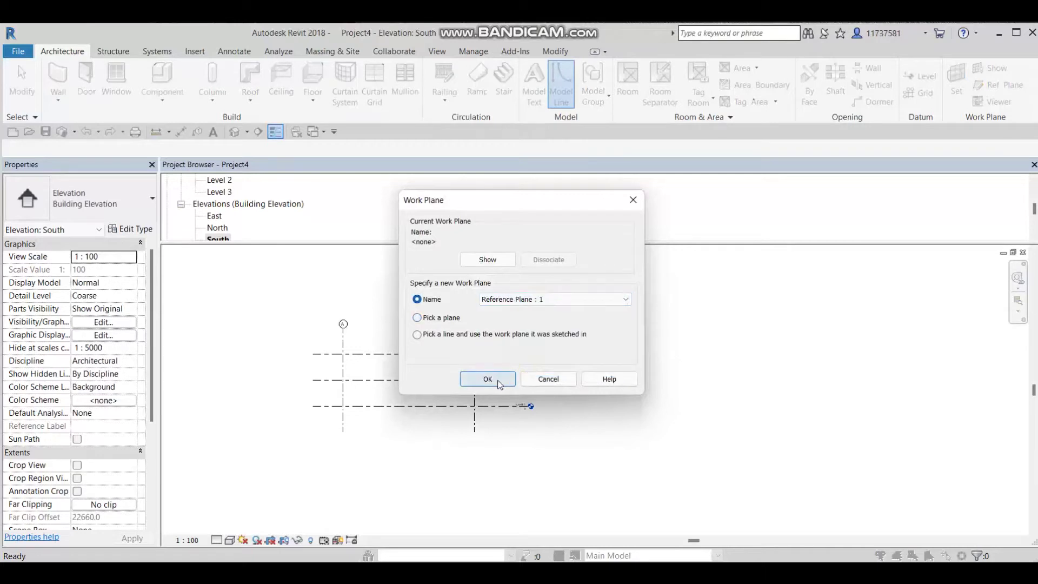
left_click(487, 378)
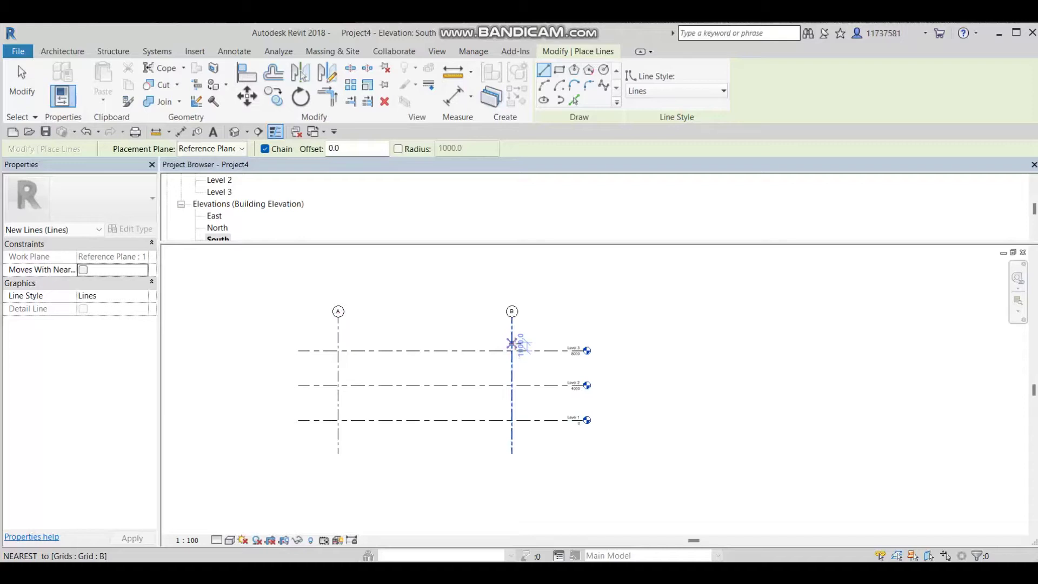
- Draw a diagonal model line from the intersection of grid A and Level 3 down to Level 1
scroll(362, 357, "up", 1)
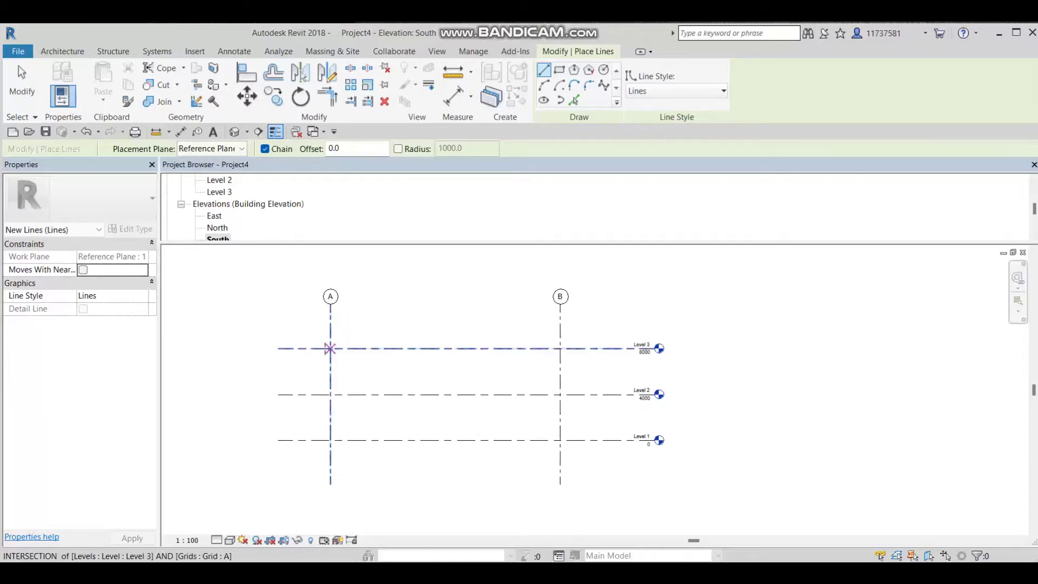
left_click(330, 348)
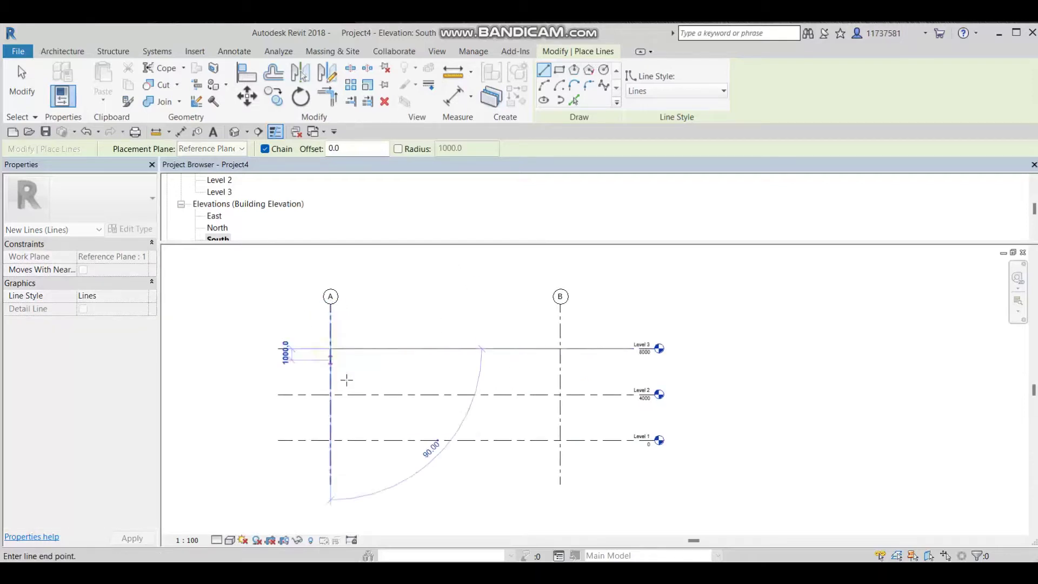
left_click(384, 440)
key("Escape")
key("Escape")
- Draw zigzag model lines from the first diagonal's Level 2 crossing up to Level 3, down to Level 2, and back up at 60°
left_click(357, 394)
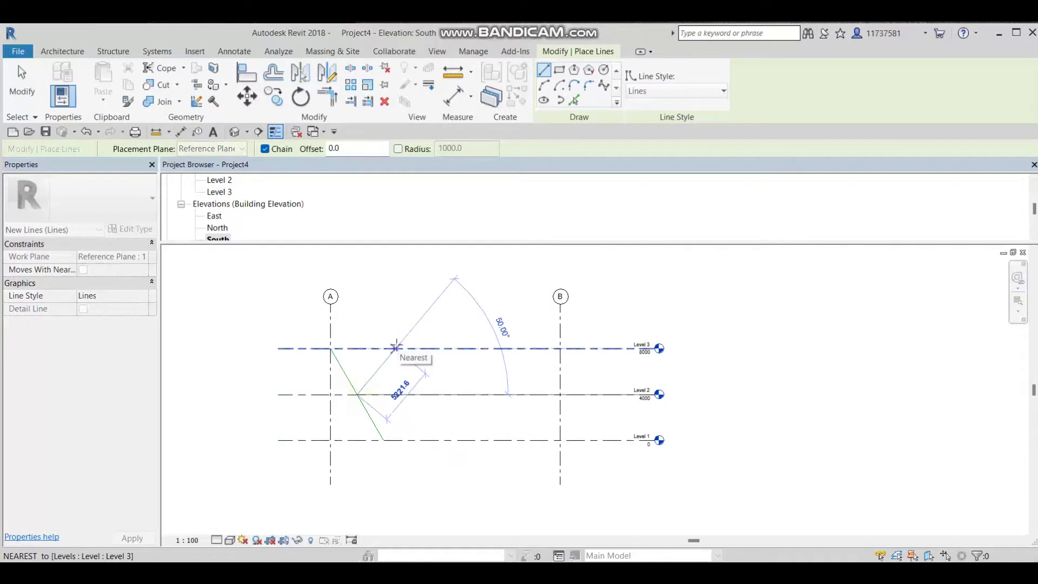
scroll(396, 347, "up", 2)
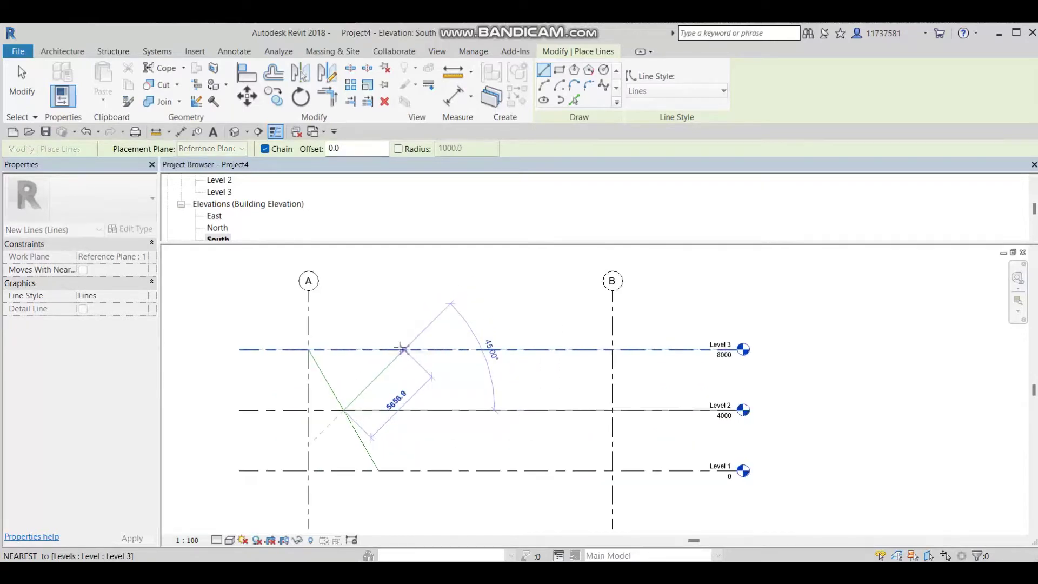
left_click(378, 349)
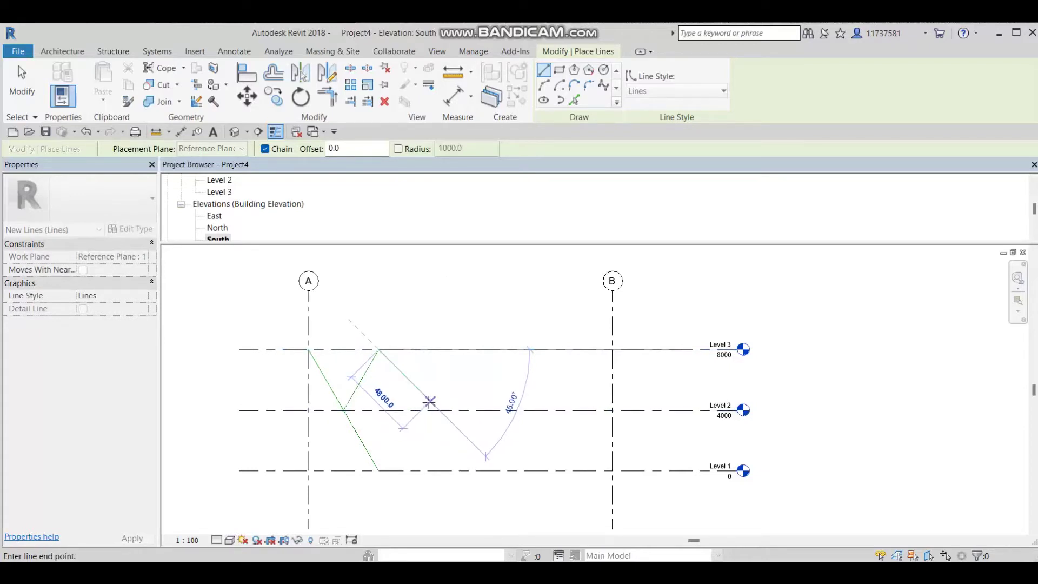
left_click(414, 410)
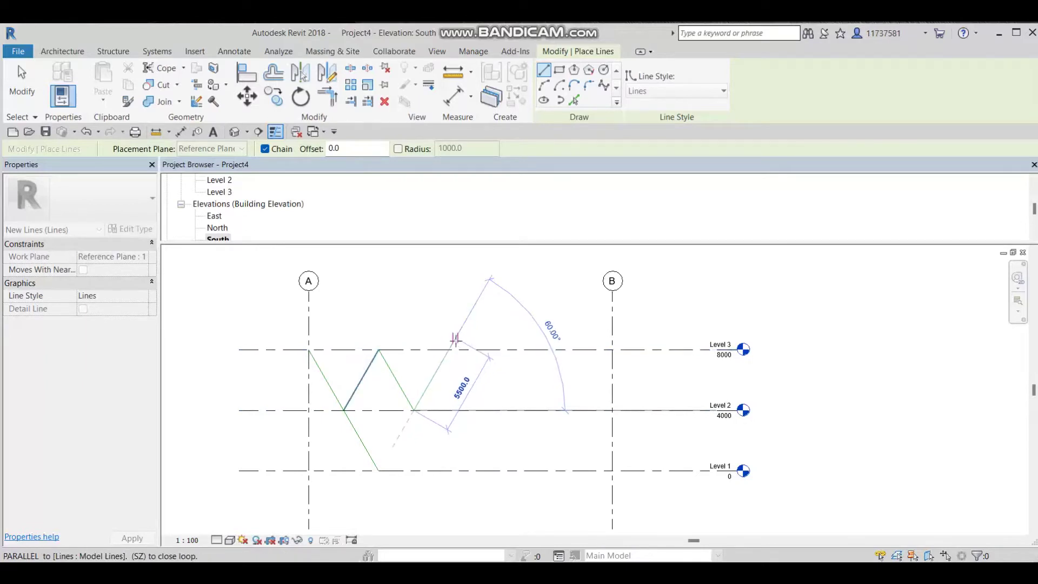
scroll(456, 349, "up", 2)
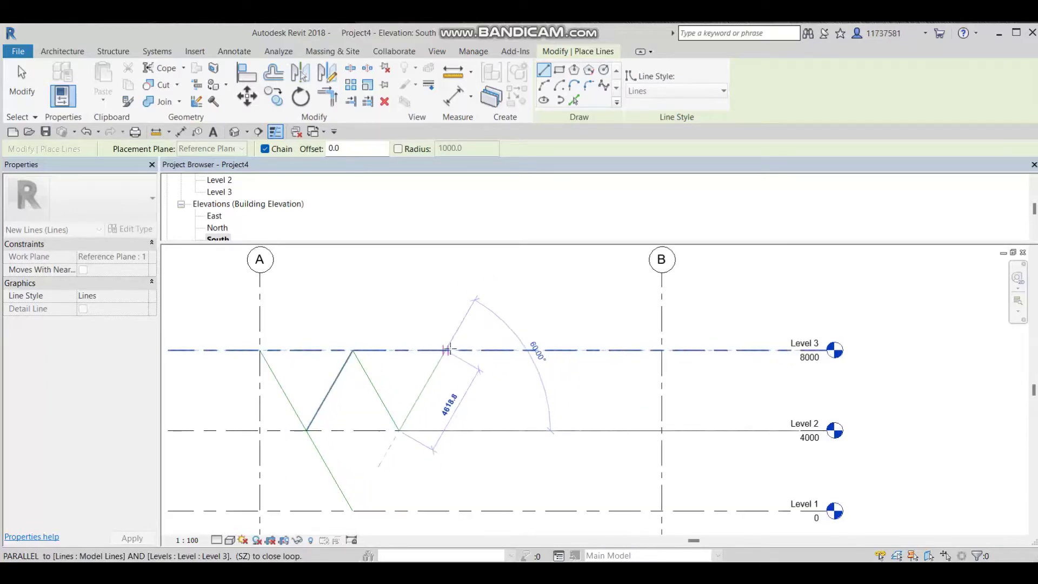
left_click(445, 349)
key("Escape")
key("Escape")
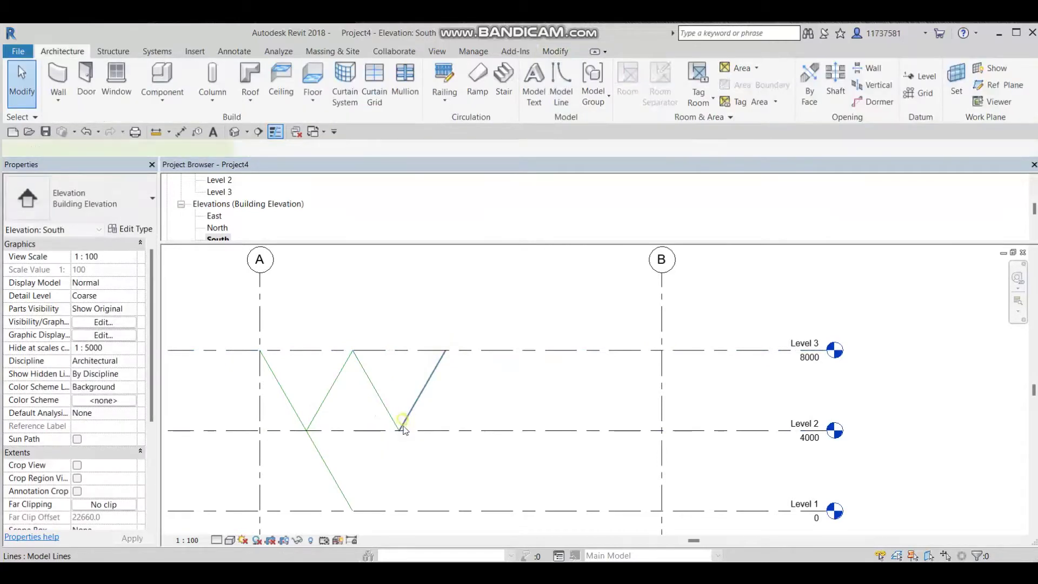
- Extend the last diagonal's lower end down to Level 1 to meet the first diagonal's endpoint
left_click(398, 429)
left_click_drag(398, 430, 352, 511)
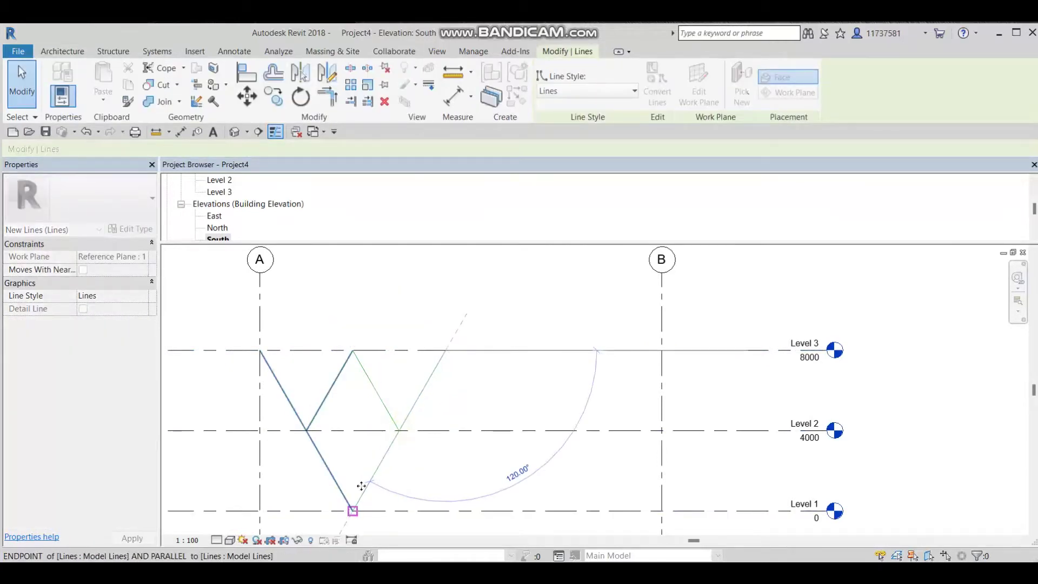
key("Escape")
- Copy the four diagonal lines along Level 3 so the copy starts where the original pattern ends
left_click(414, 401)
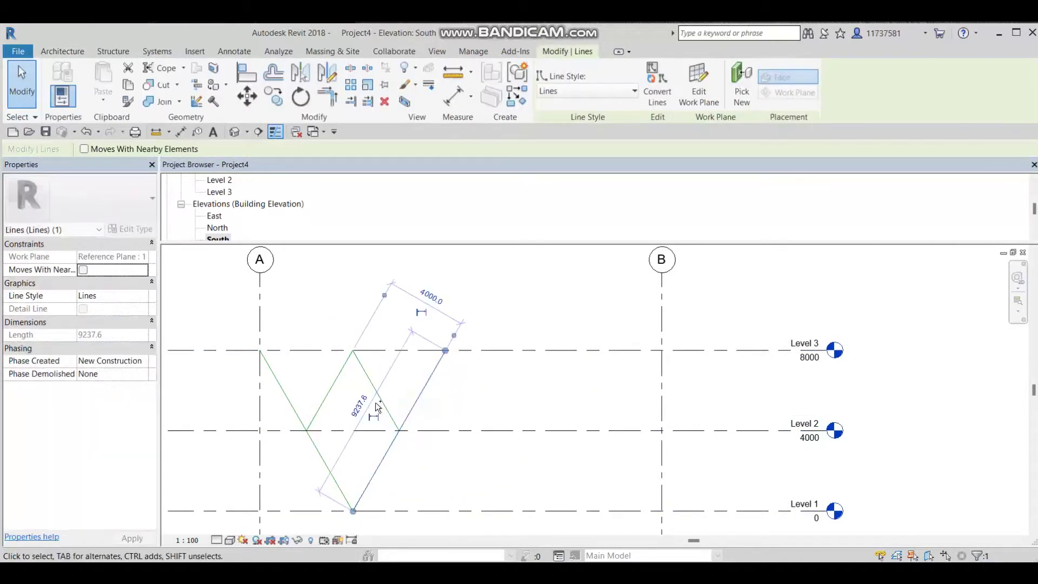
left_click(381, 402, "ctrl")
left_click(330, 392, "ctrl")
left_click(319, 449, "ctrl")
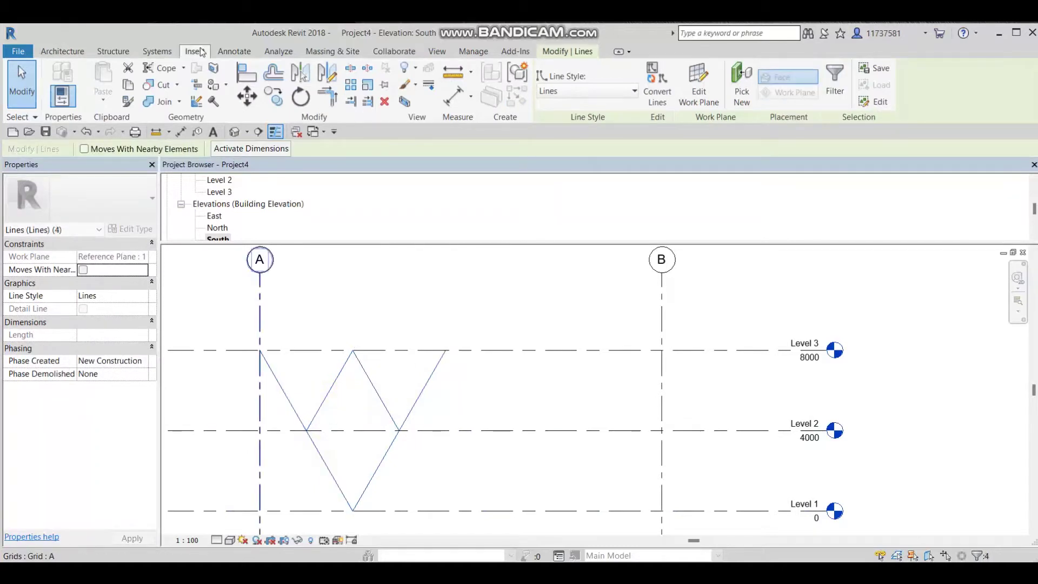
left_click(278, 99)
left_click(260, 350)
left_click(448, 351)
key("Escape")
key("Escape")
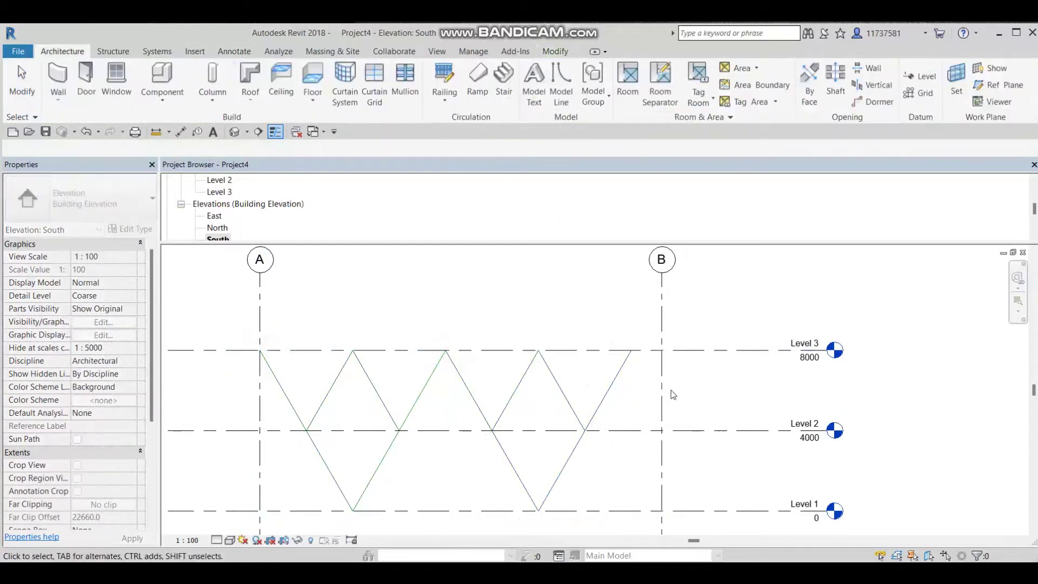
- Move grid B to the Level 3 end of the copied diagonal lines
left_click(663, 346)
left_click_drag(651, 326, 630, 334)
left_click(706, 297)
scroll(706, 297, "down", 2)
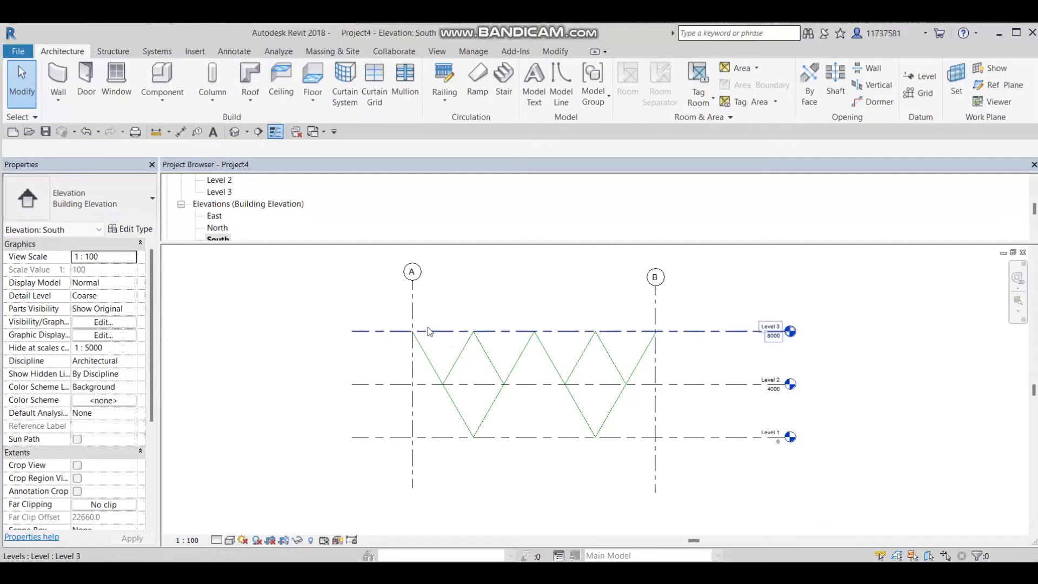
middle_click_drag(516, 294, 425, 287)
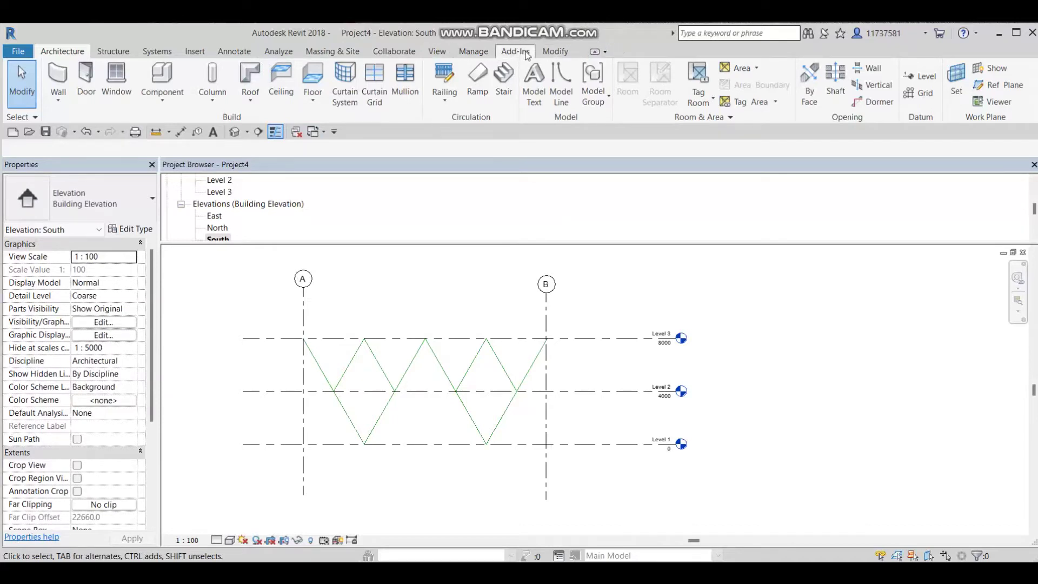
- Start loading a family and browse to the Wood folder in the US Metric Structural Framing library
left_click(210, 53)
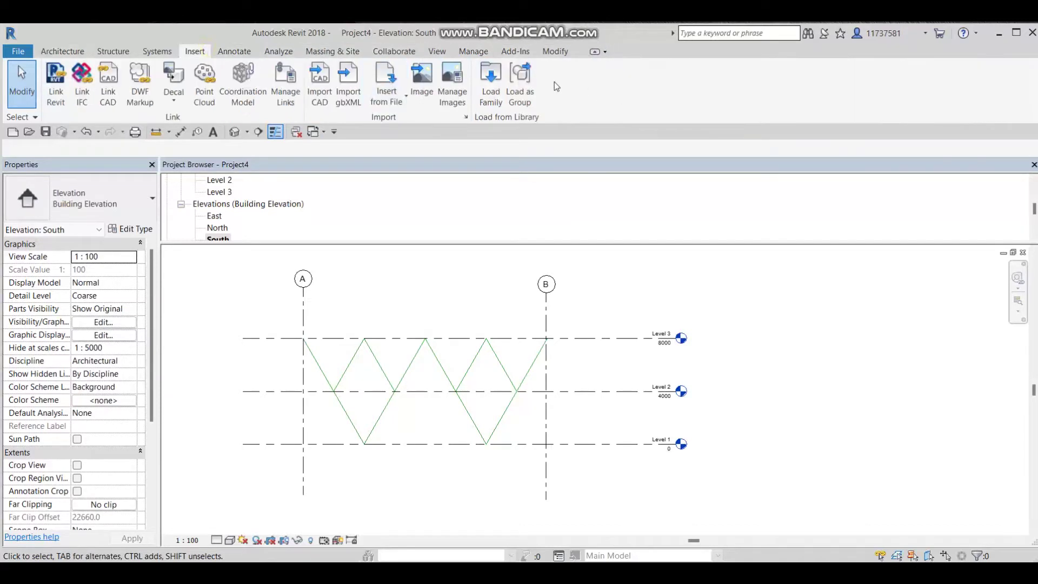
left_click(490, 82)
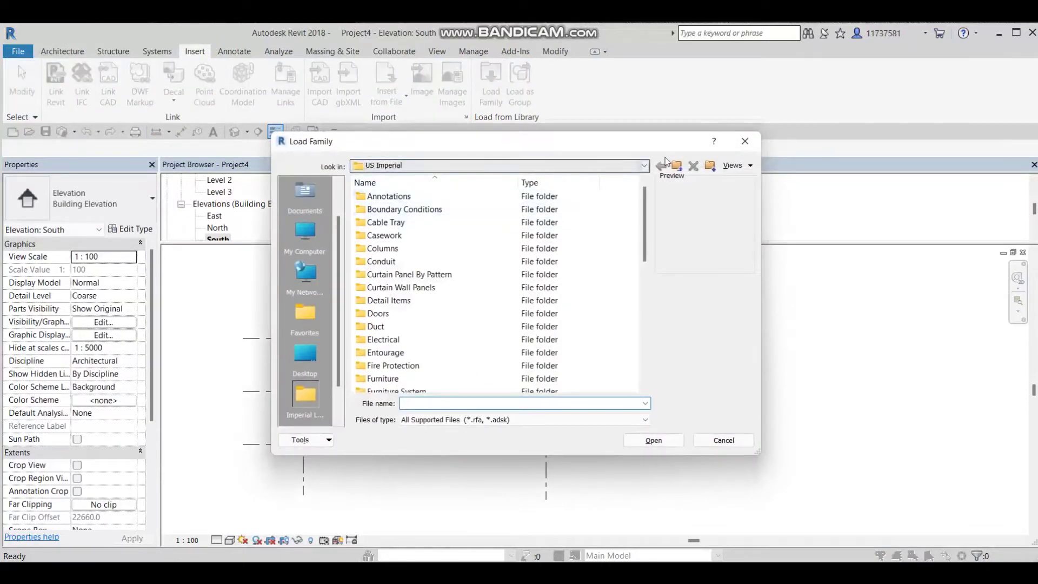
key("BackSpace")
double_click(446, 222)
scroll(425, 283, "down", 7)
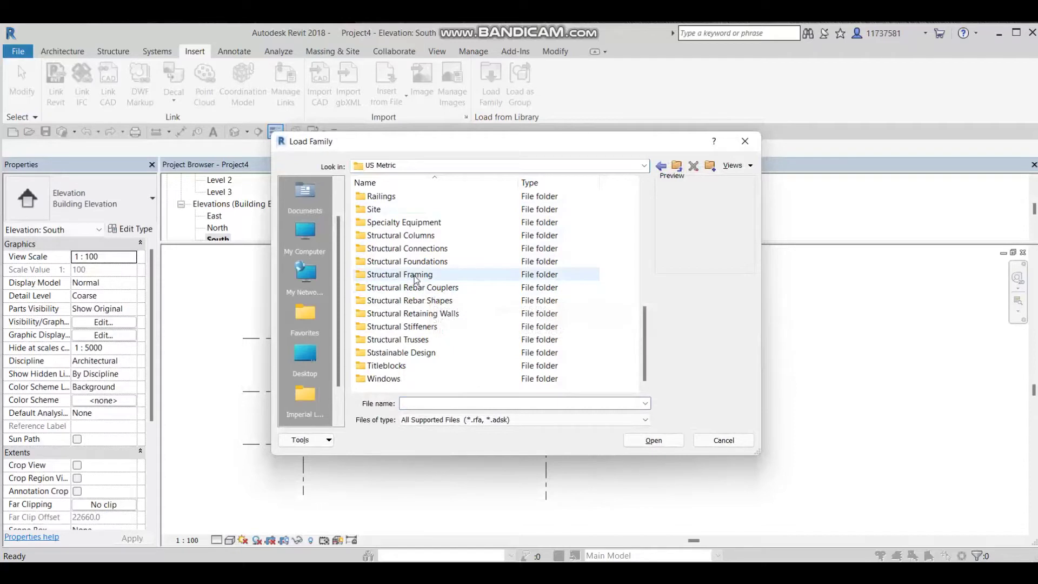
double_click(408, 276)
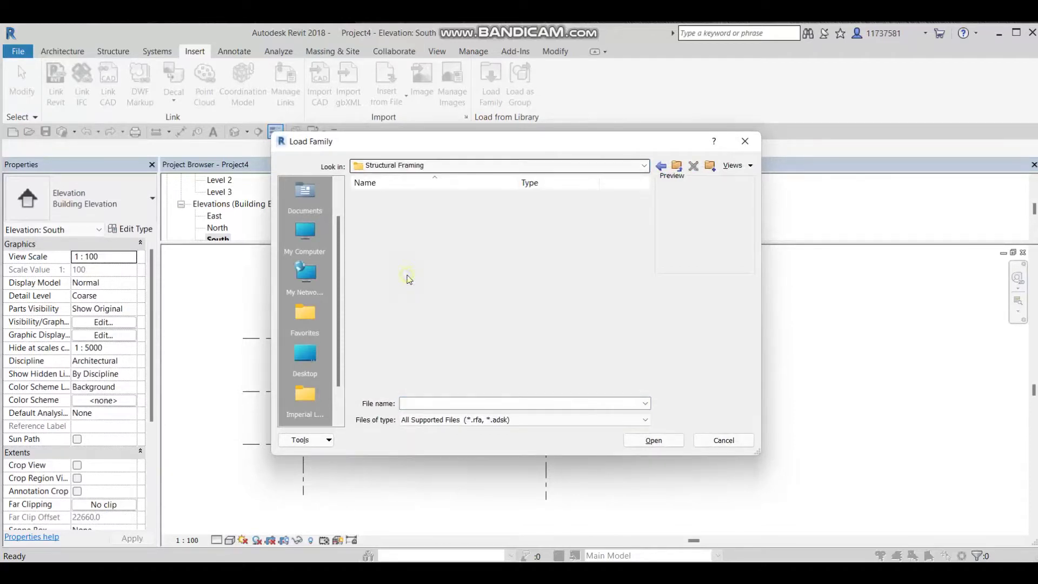
double_click(408, 248)
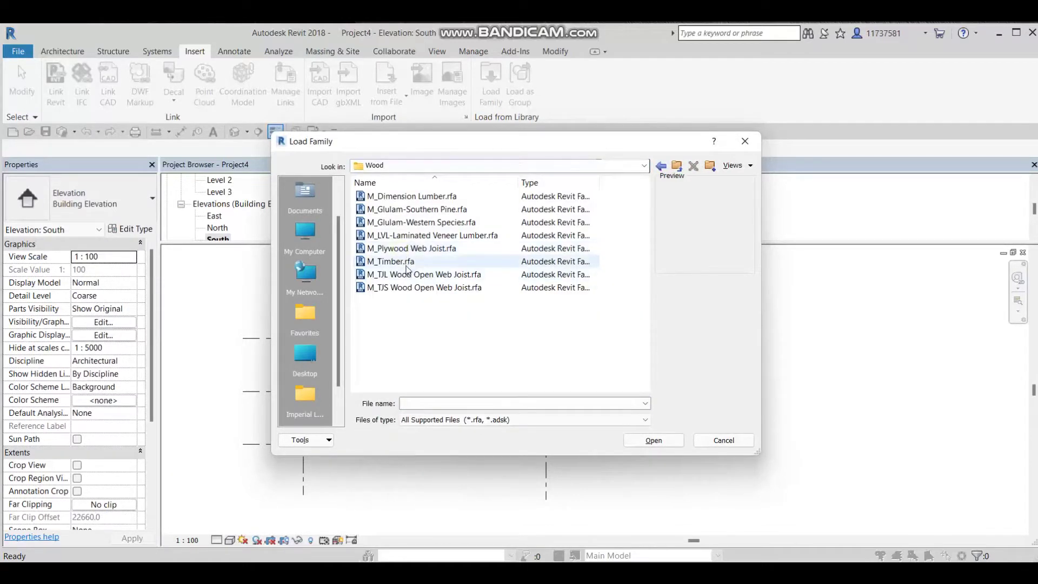
- Load the M_Timber.rfa family with its 597x597 type
left_click(405, 262)
left_click(653, 440)
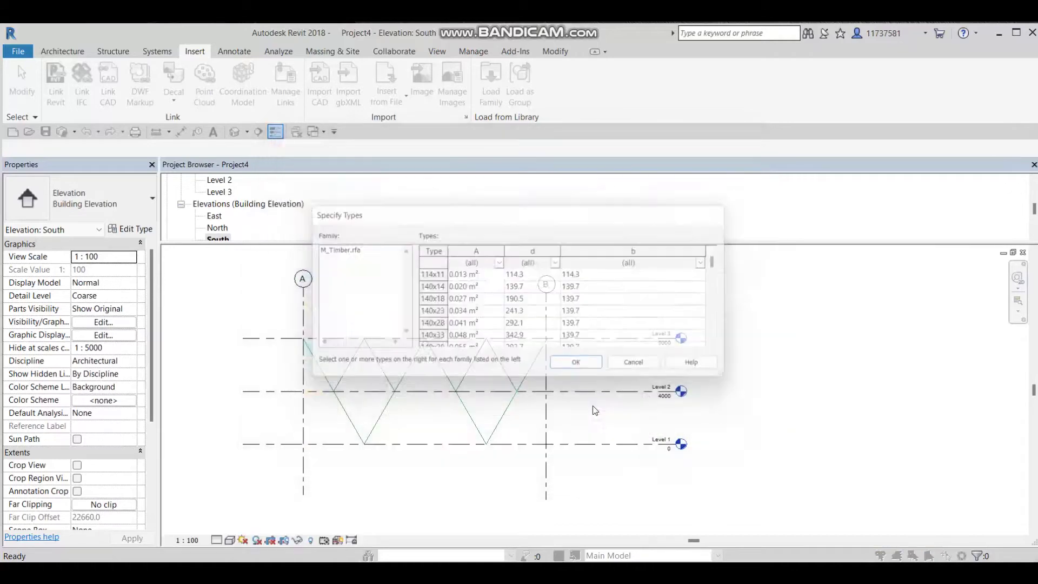
scroll(513, 322, "down", 10)
scroll(500, 325, "down", 8)
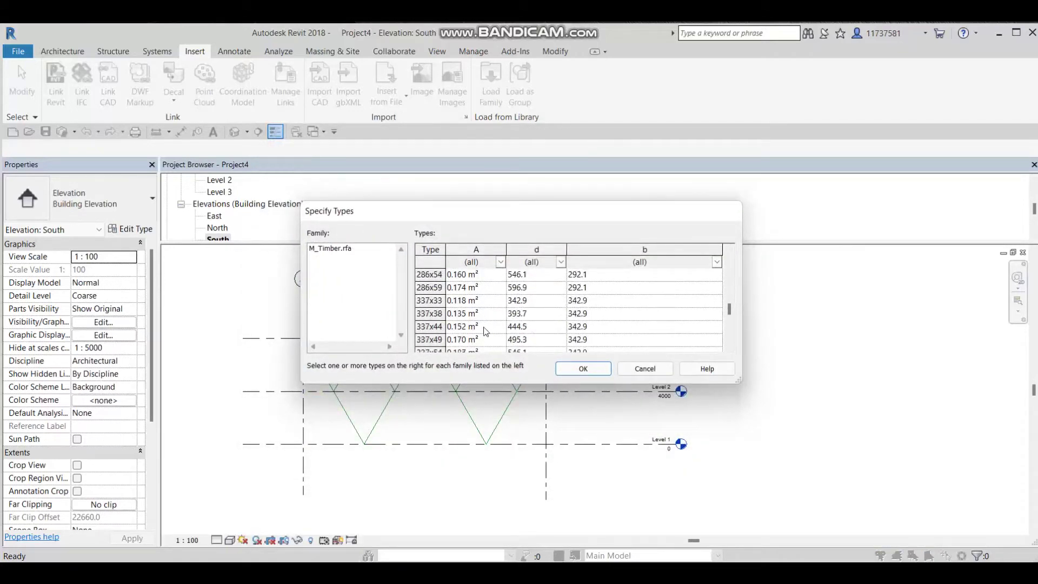
scroll(470, 333, "down", 3)
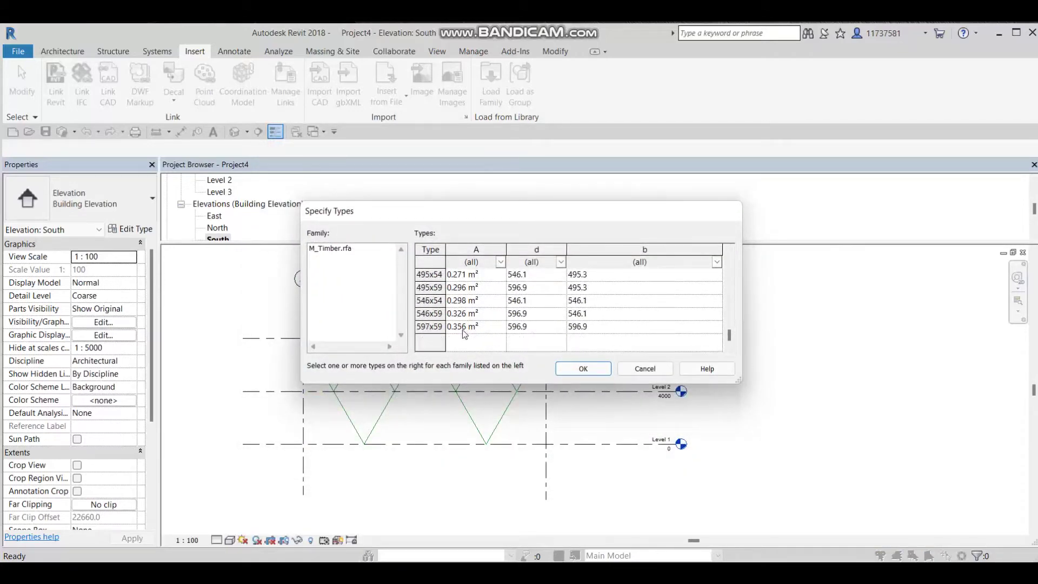
left_click(466, 326)
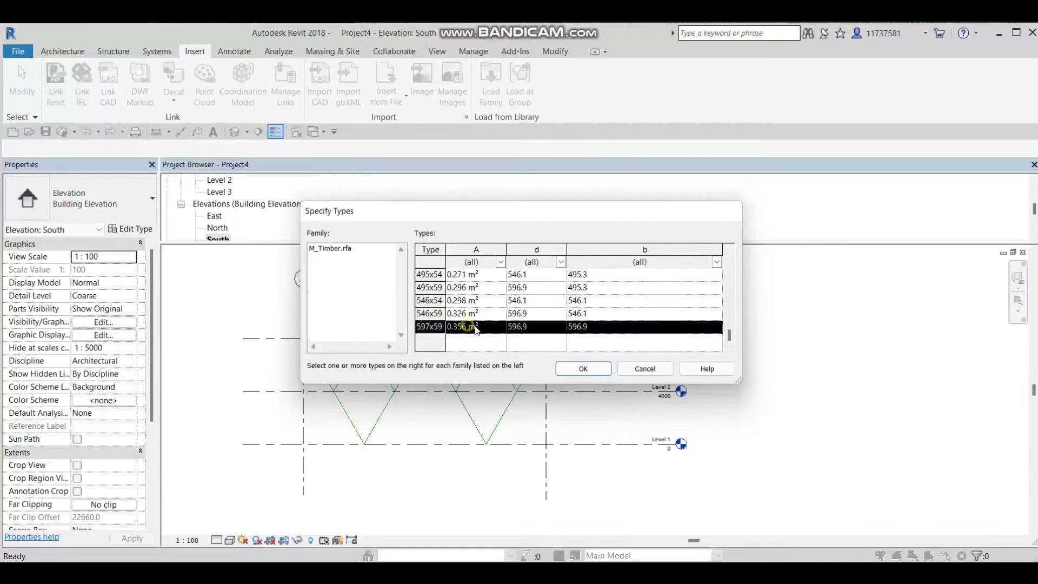
left_click(570, 372)
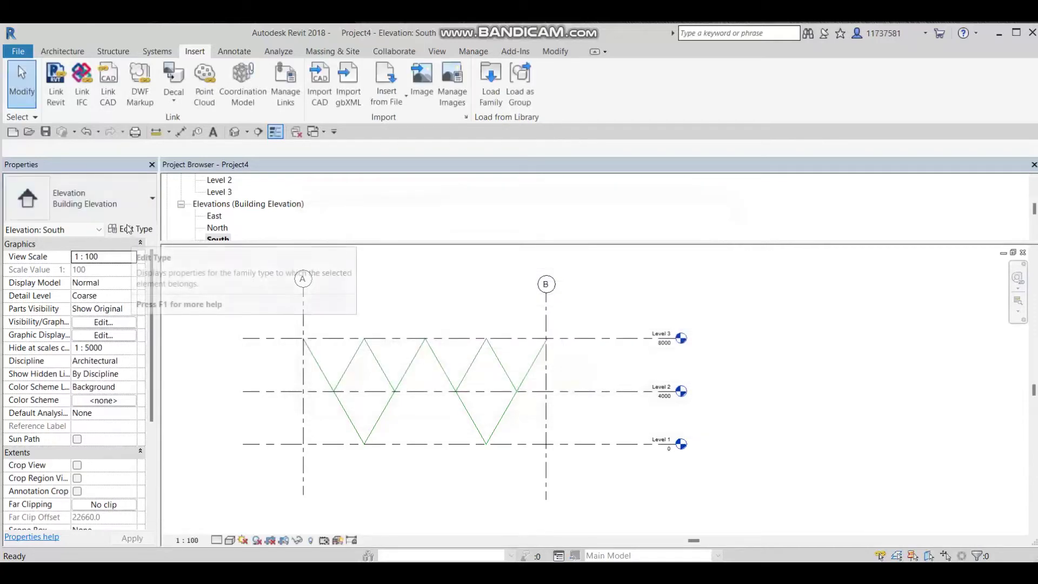
- Start a beam, duplicate the M_Timber type as 600x600, and set its b and d dimensions to 600
left_click(113, 50)
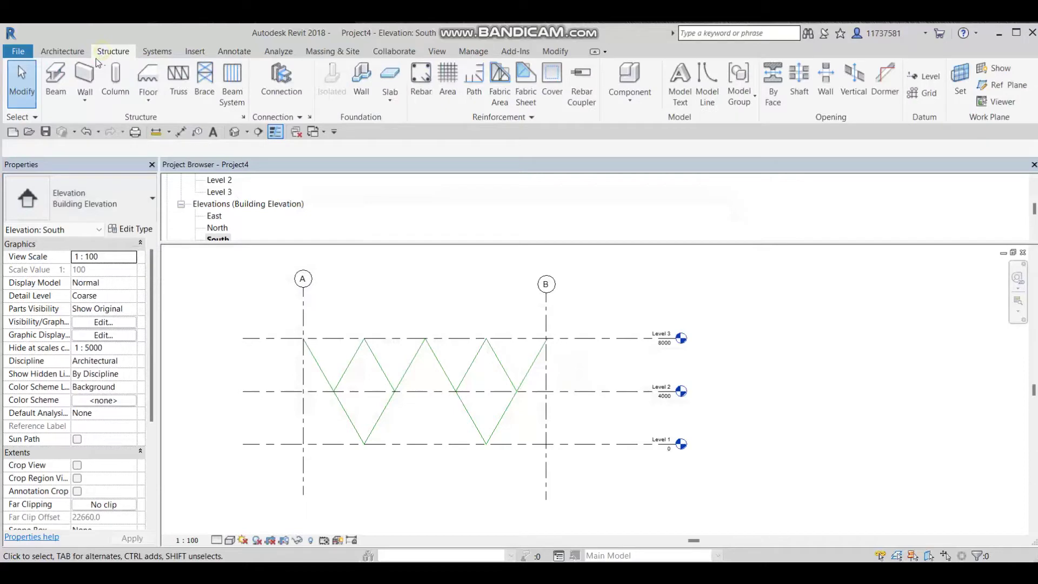
left_click(64, 100)
left_click(132, 229)
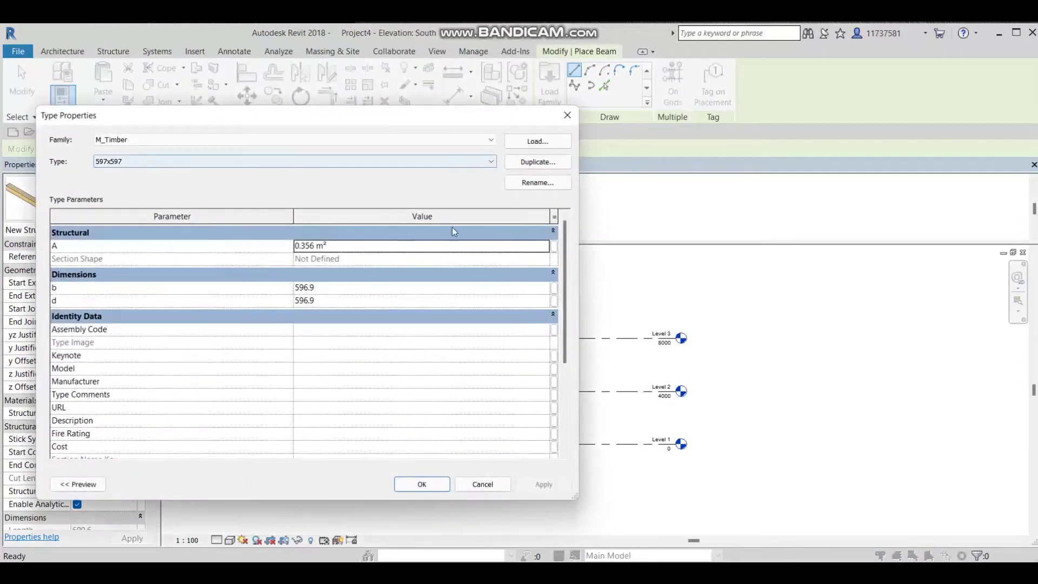
left_click(539, 165)
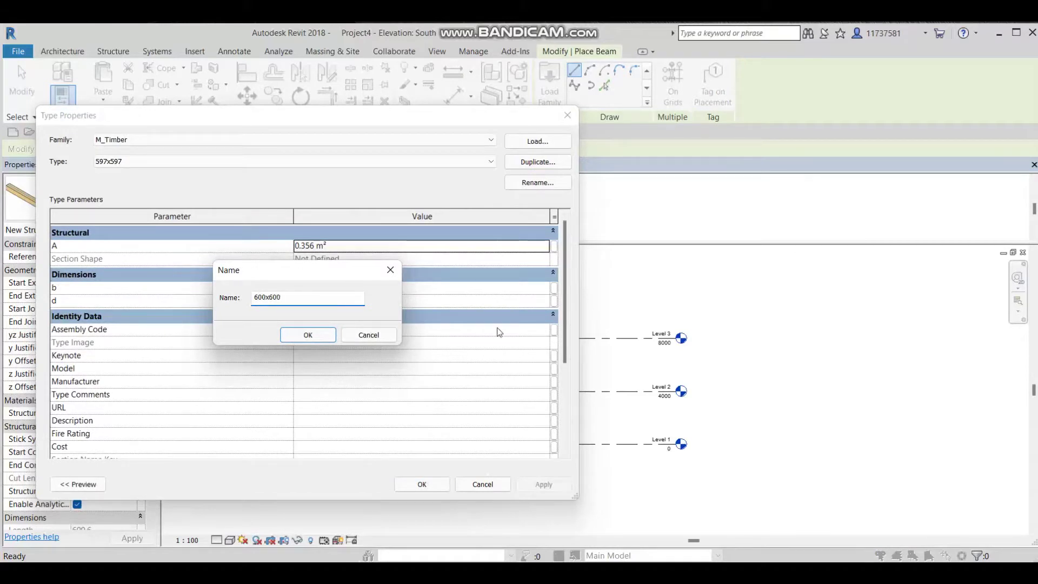
left_click(320, 336)
left_click(348, 286)
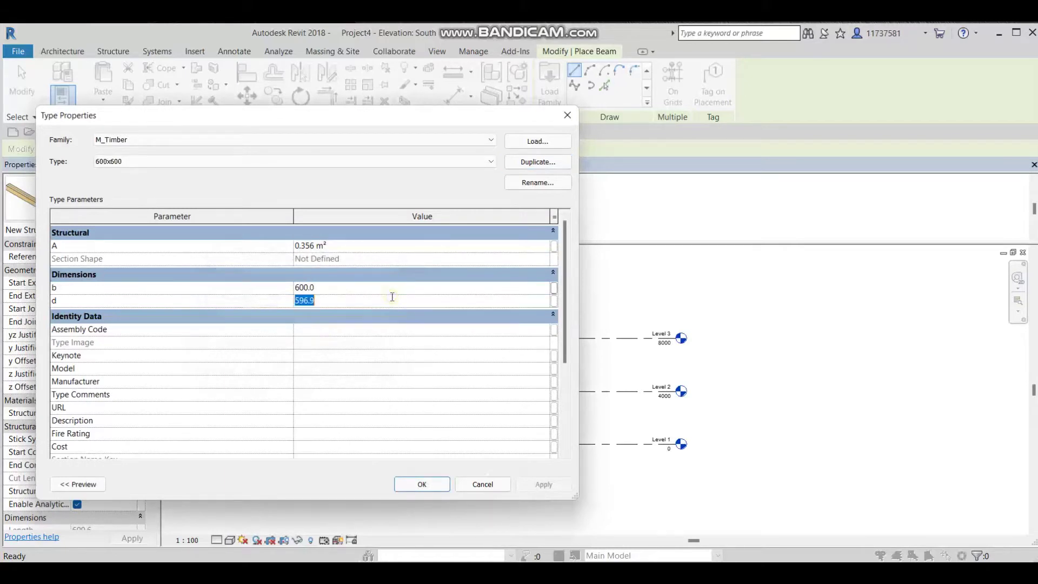
left_click(421, 483)
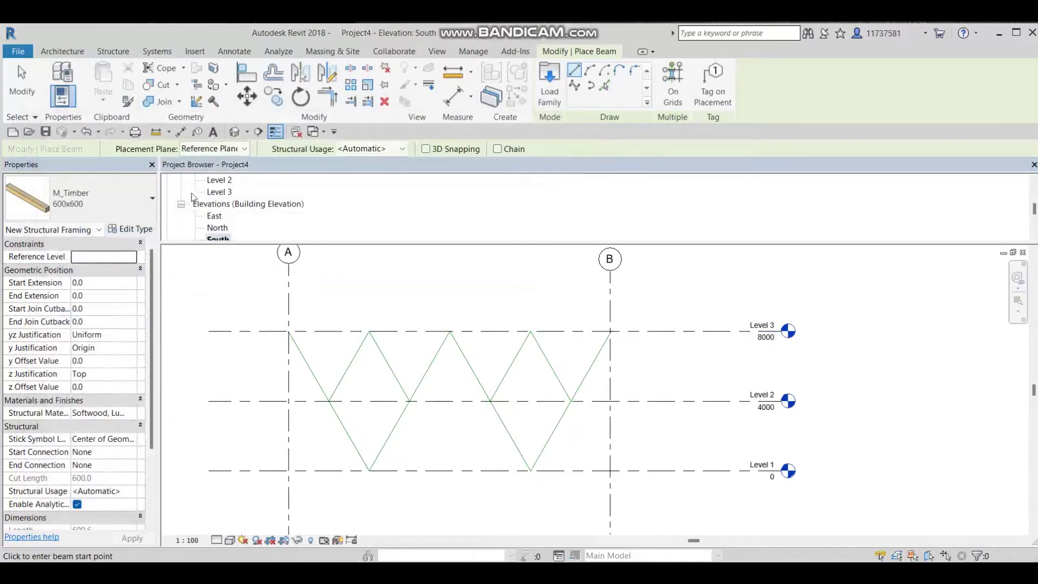
- Place 600x600 timber beams along Level 3 and Level 2, each spanning from grid A to grid B
left_click(289, 331)
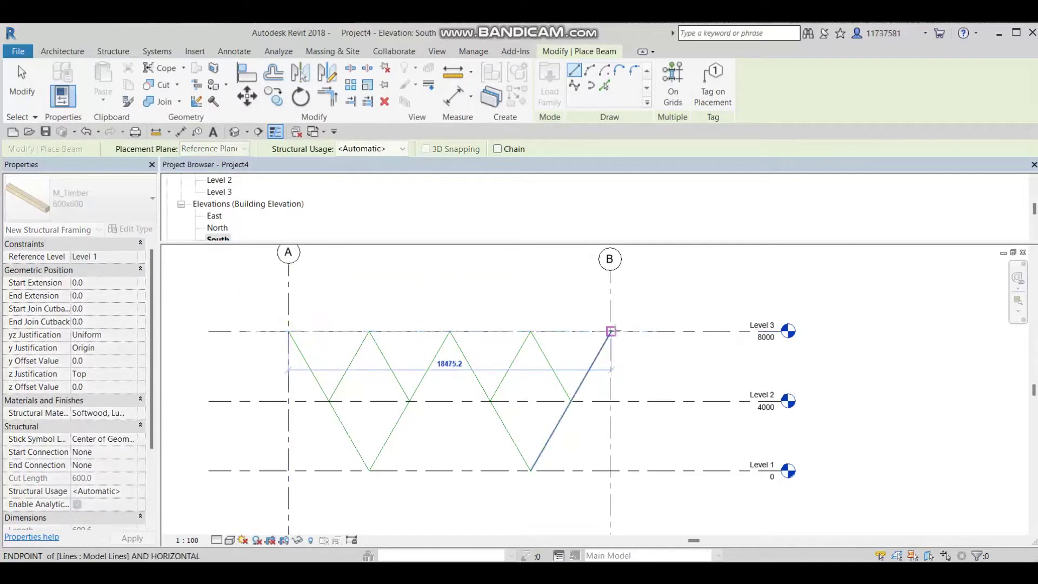
left_click(611, 331)
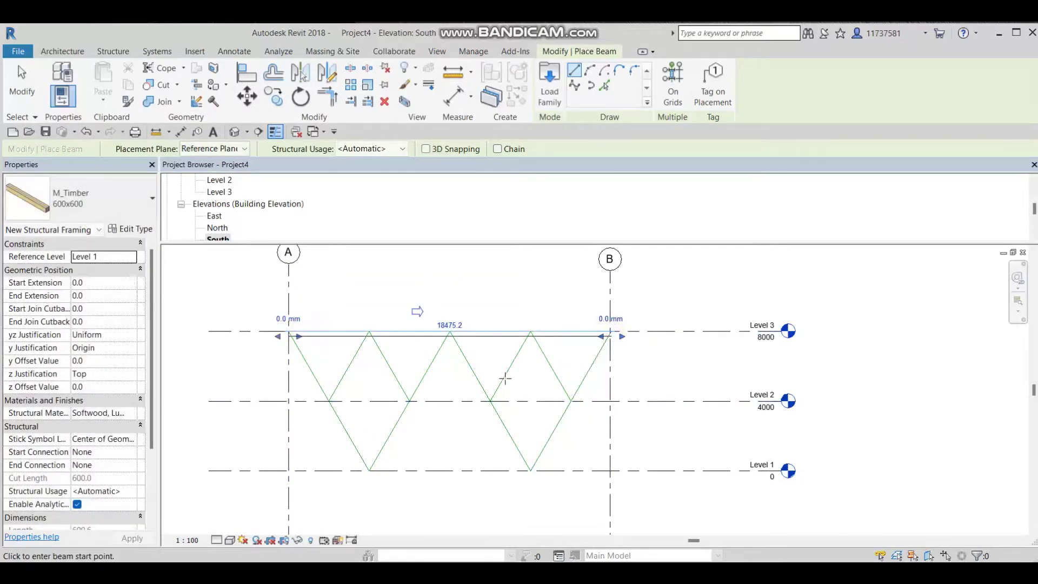
middle_click_drag(433, 270, 468, 204)
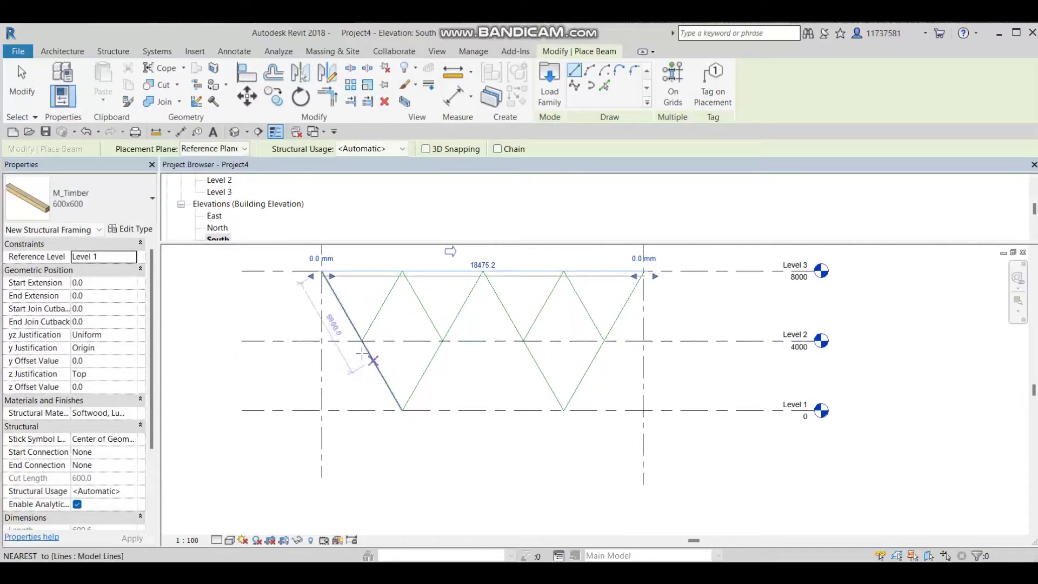
left_click(321, 340)
left_click(643, 341)
key("Escape")
key("Escape")
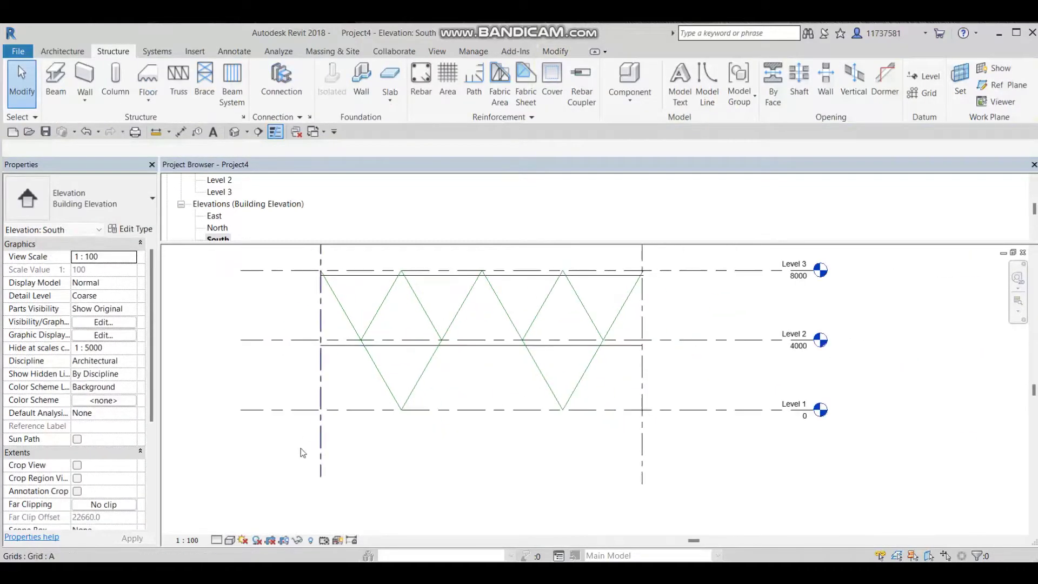
- Display the beams with coloured surfaces in both the South elevation and the default 3D view
left_click(231, 539)
left_click(259, 511)
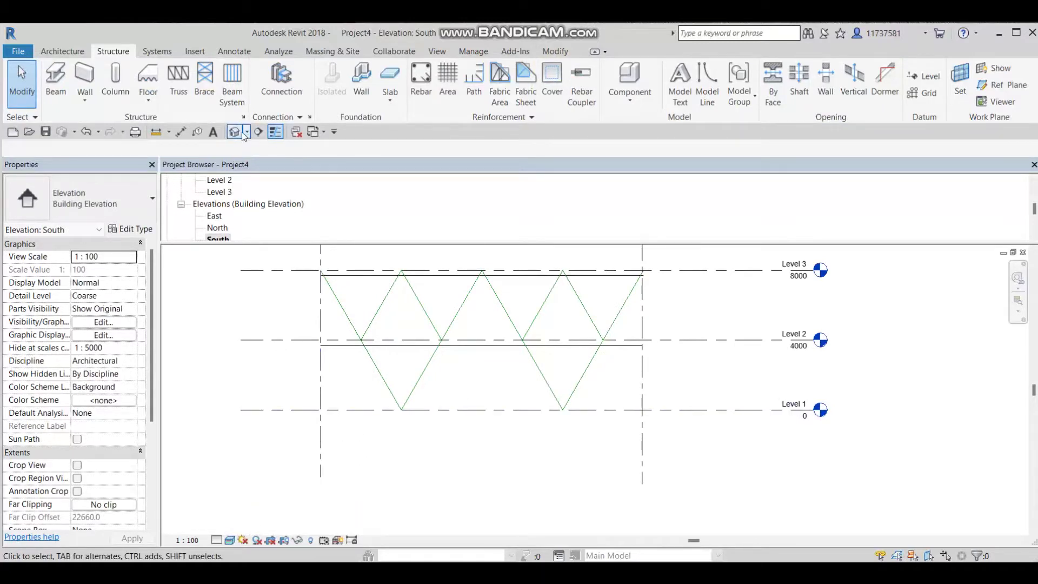
left_click(244, 135)
middle_click_drag(528, 366, 562, 218, "shift")
left_click(230, 540)
left_click(254, 511)
mouse_move(615, 394)
middle_mouse_down("shift")
mouse_move(825, 359)
mouse_move(848, 398)
mouse_move(584, 373)
mouse_move(646, 381)
middle_mouse_up("shift")
scroll(214, 193, "down", 1)
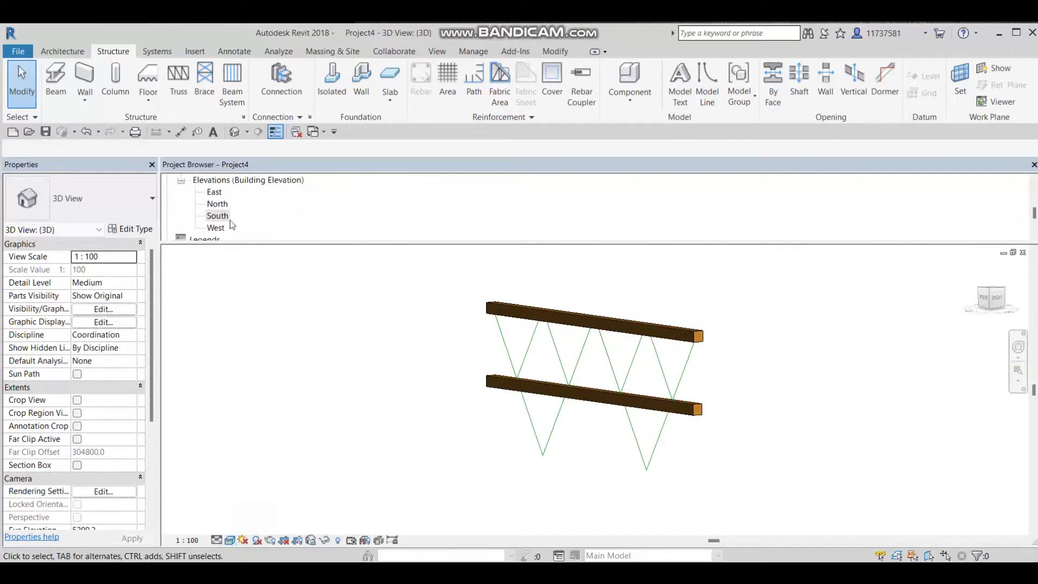
- In the South elevation, load the wood structural column family M_Timber-Column.rfa from the US Metric library with its 286x337 type
double_click(218, 216)
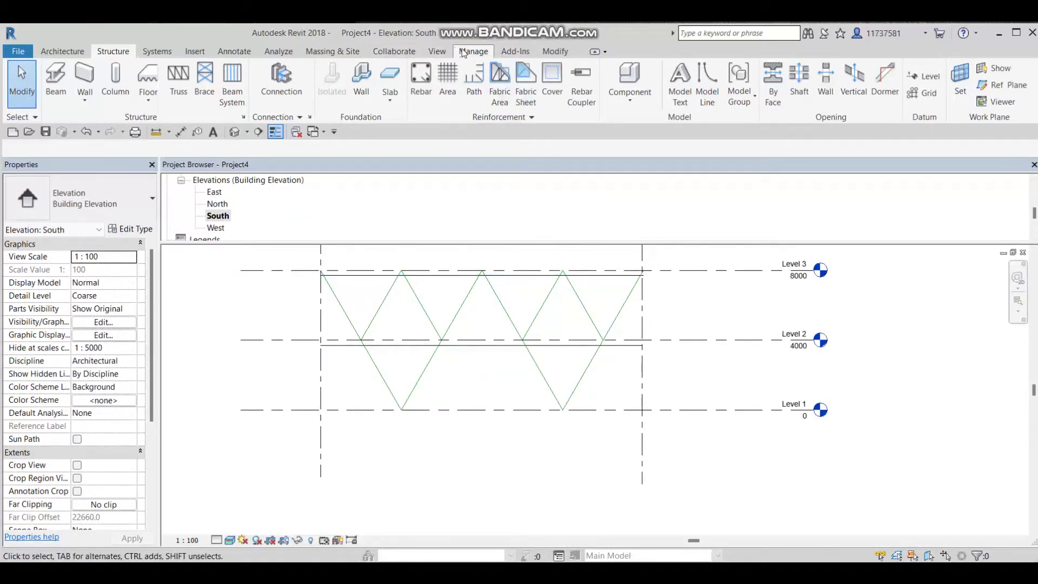
left_click(208, 54)
left_click(490, 83)
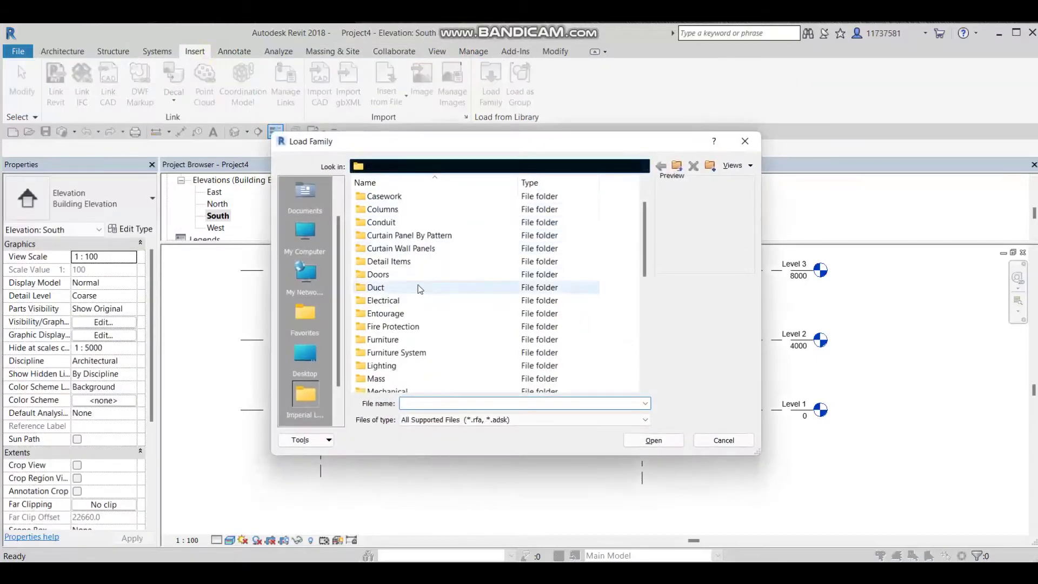
double_click(387, 218)
scroll(441, 284, "down", 7)
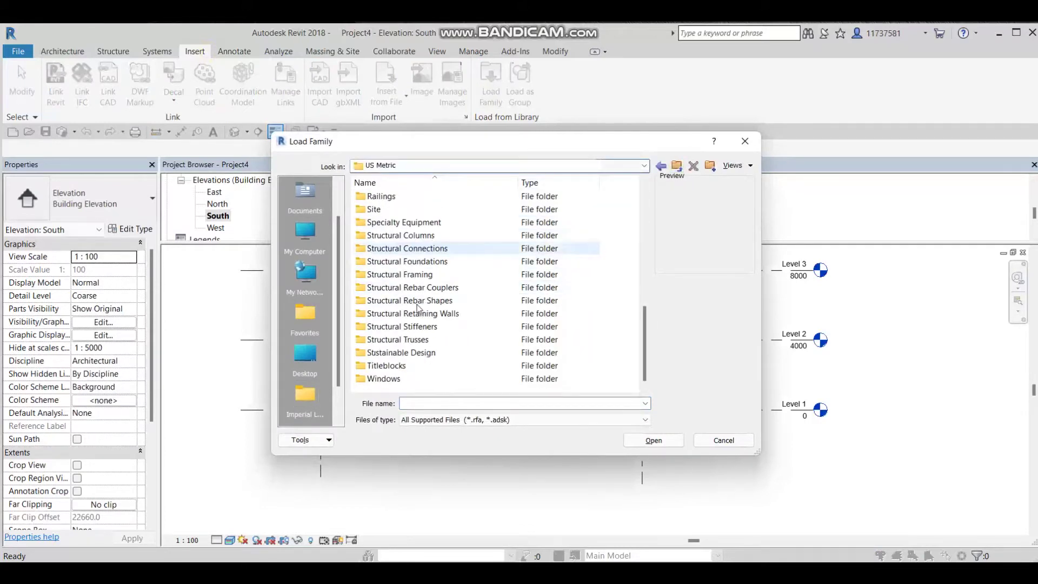
double_click(442, 239)
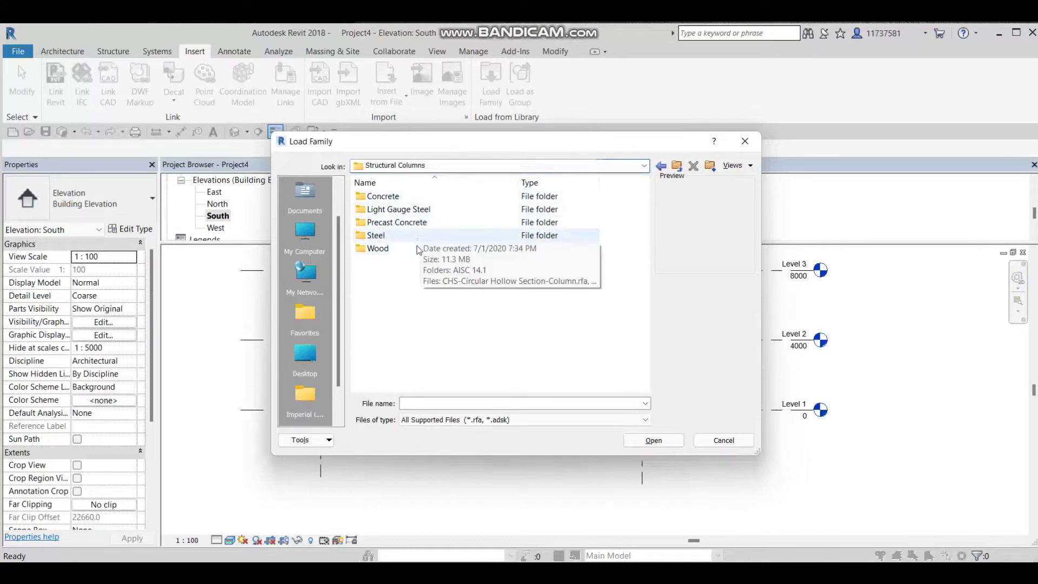
double_click(418, 249)
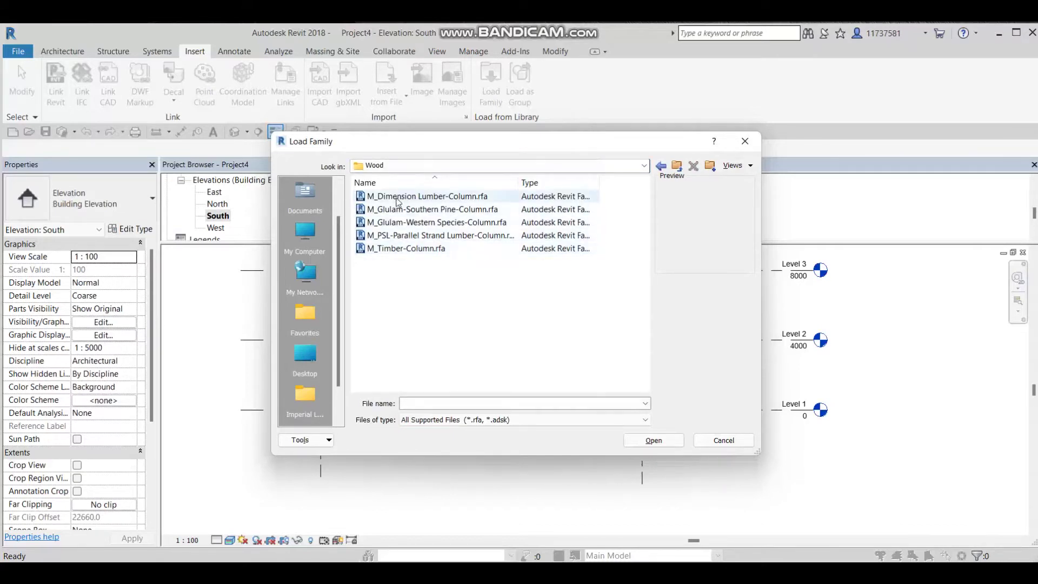
left_click(427, 249)
left_click(653, 438)
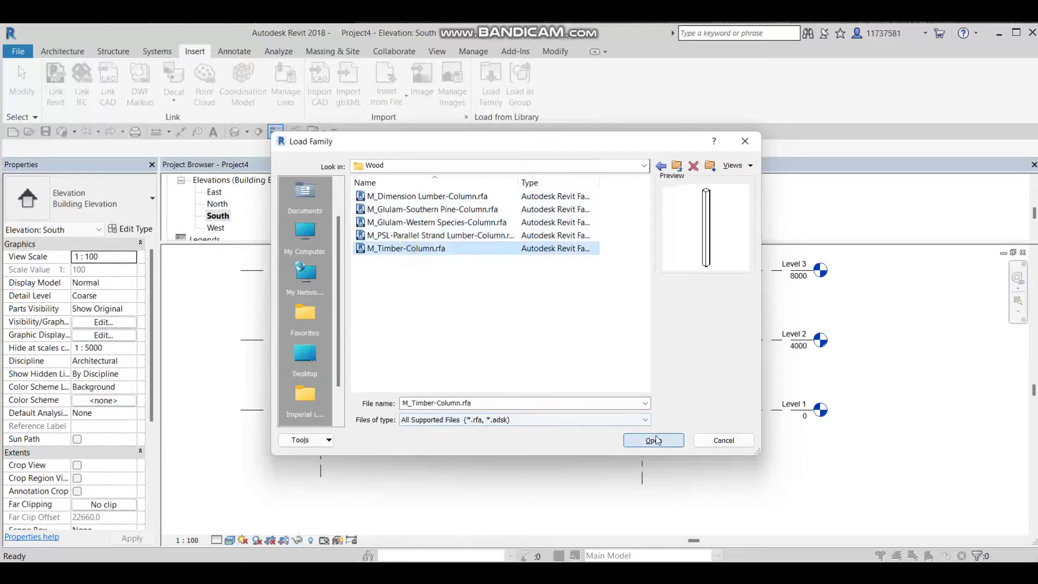
scroll(460, 308, "down", 6)
left_click(463, 302)
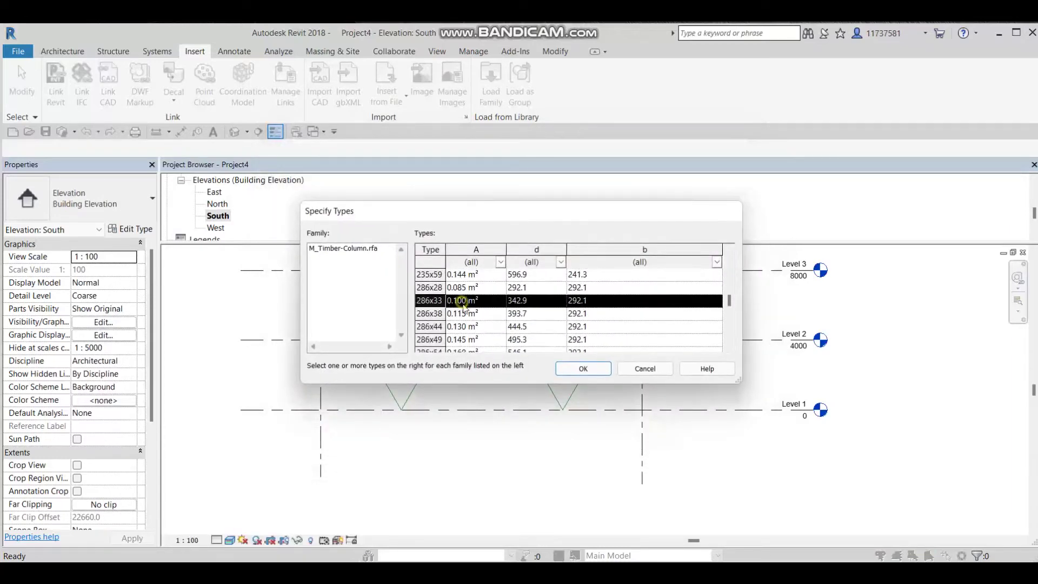
left_click(595, 373)
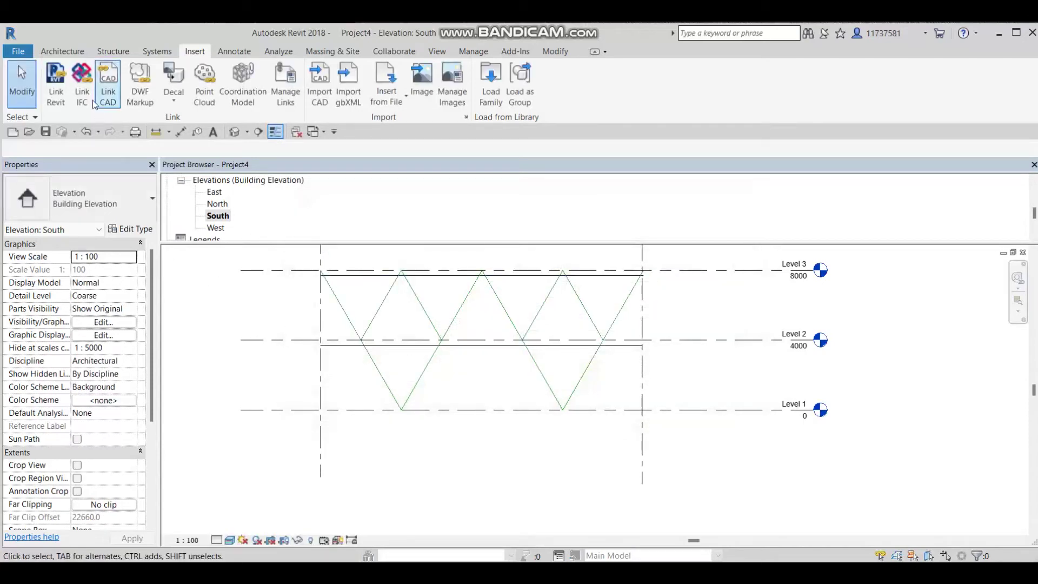
- Start a structural column, duplicate the M_Timber-Column type as "300x150 2", and set b to 300 and d to 150
left_click(62, 51)
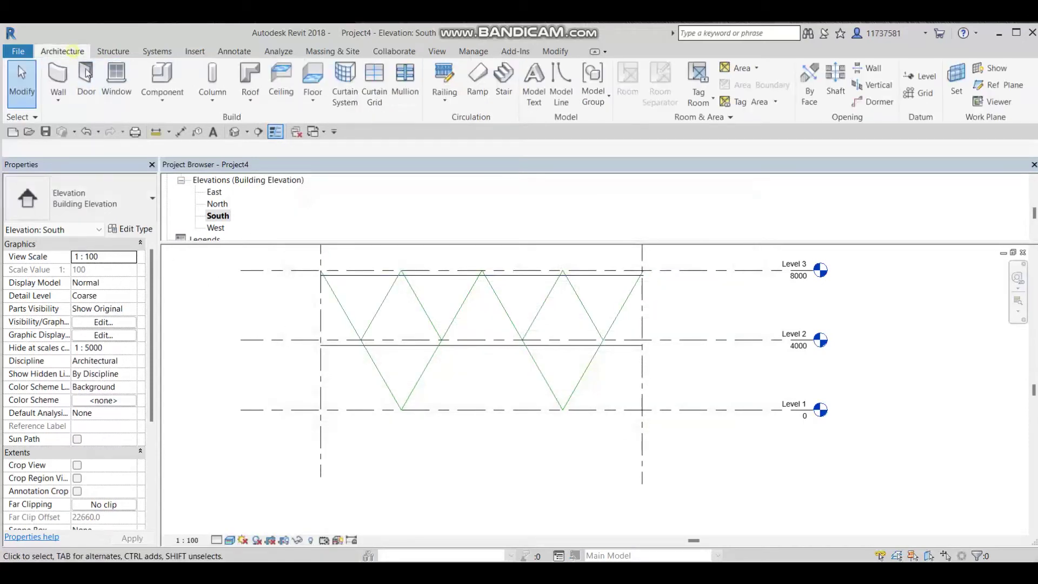
left_click(113, 51)
left_click(116, 81)
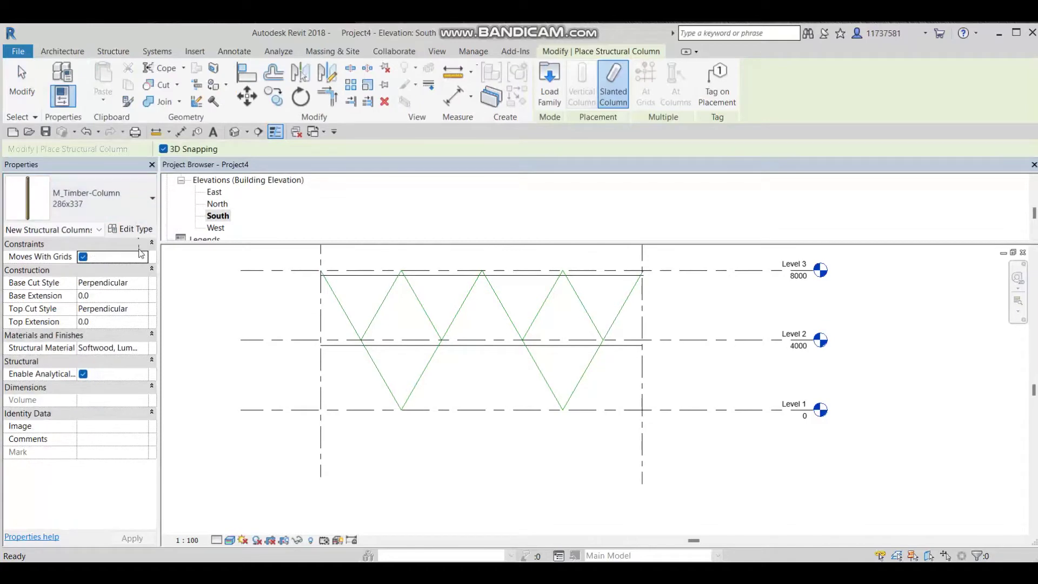
left_click(130, 229)
left_click_drag(225, 120, 543, 86)
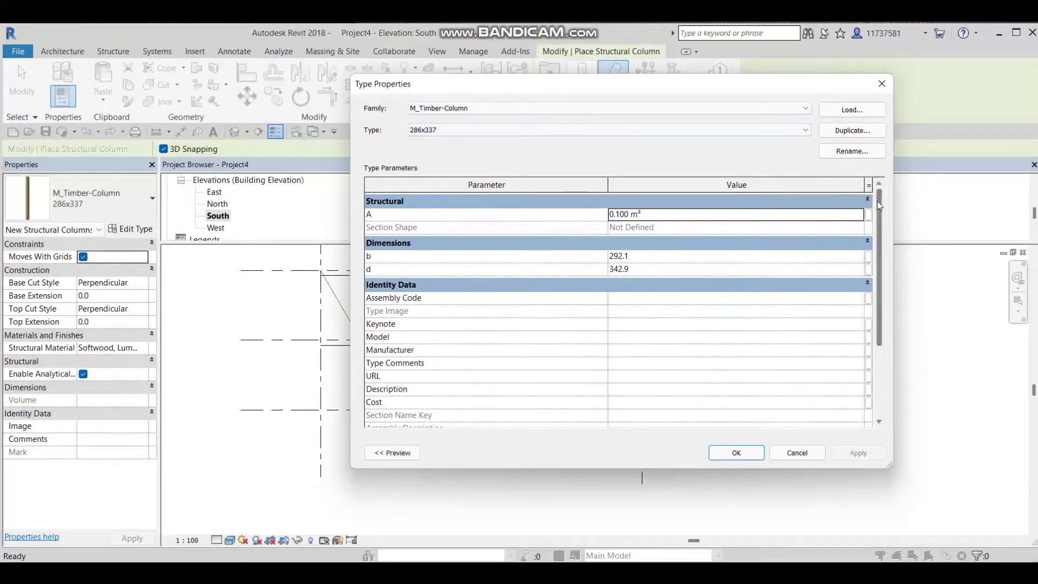
left_click(852, 130)
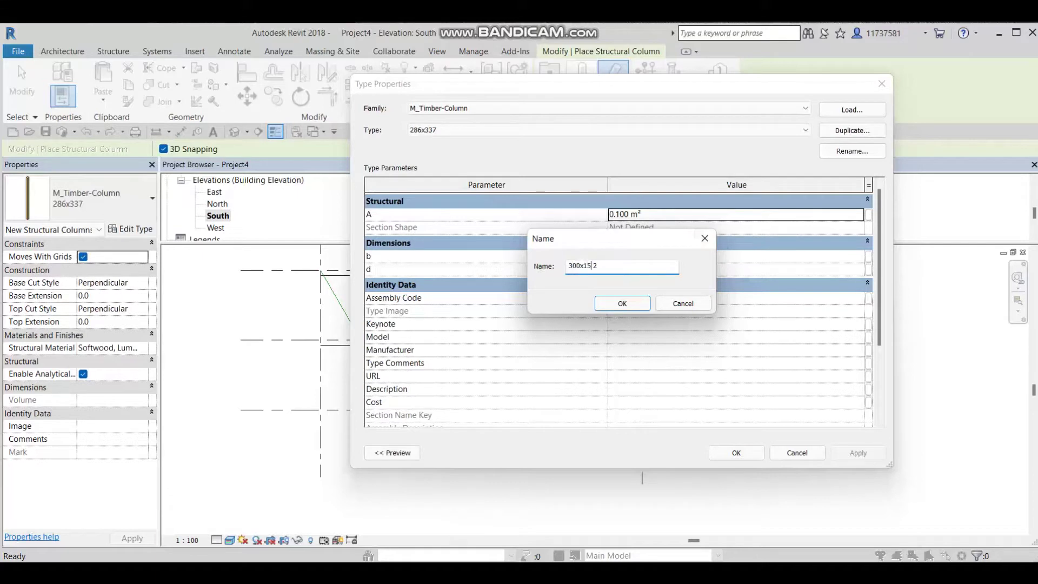
left_click(622, 300)
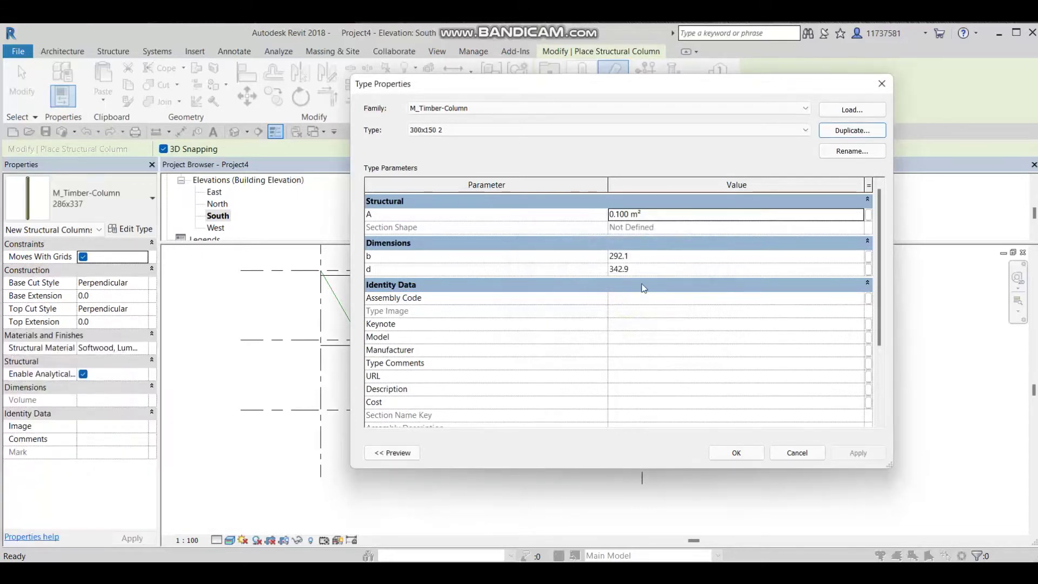
left_click(654, 252)
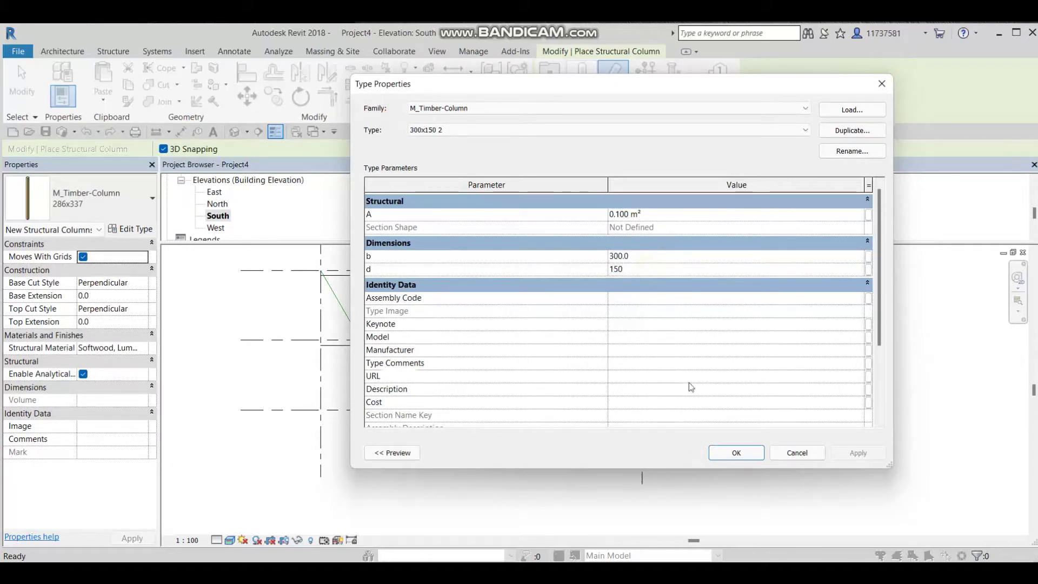
type("150")
left_click(735, 452)
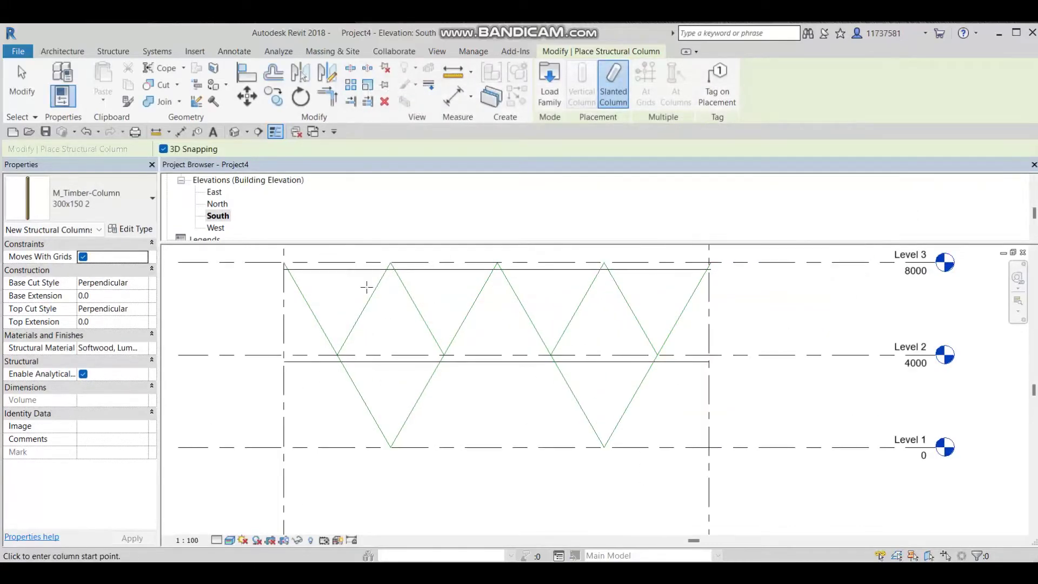
- Place a short slanted timber column on the first diagonal between Level 3 and Level 2, and set the view's detail level to Fine
left_click(295, 282)
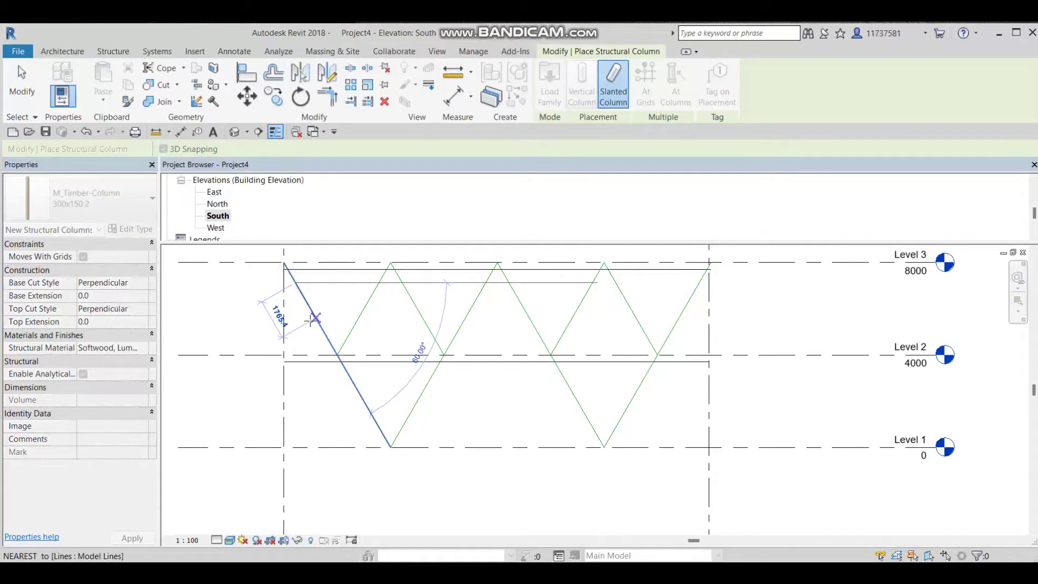
left_click(323, 331)
scroll(323, 324, "up", 3)
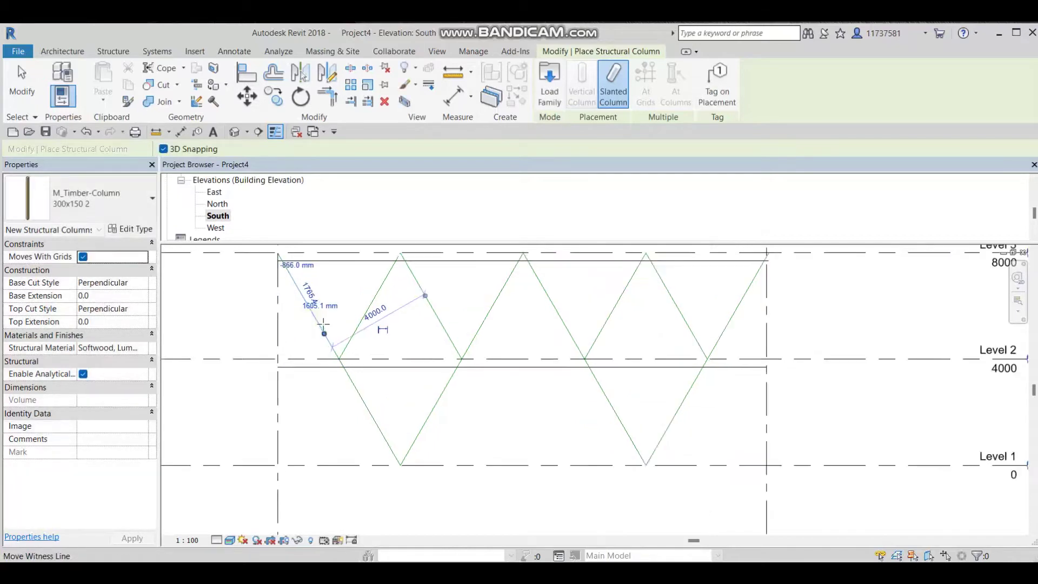
left_click(217, 540)
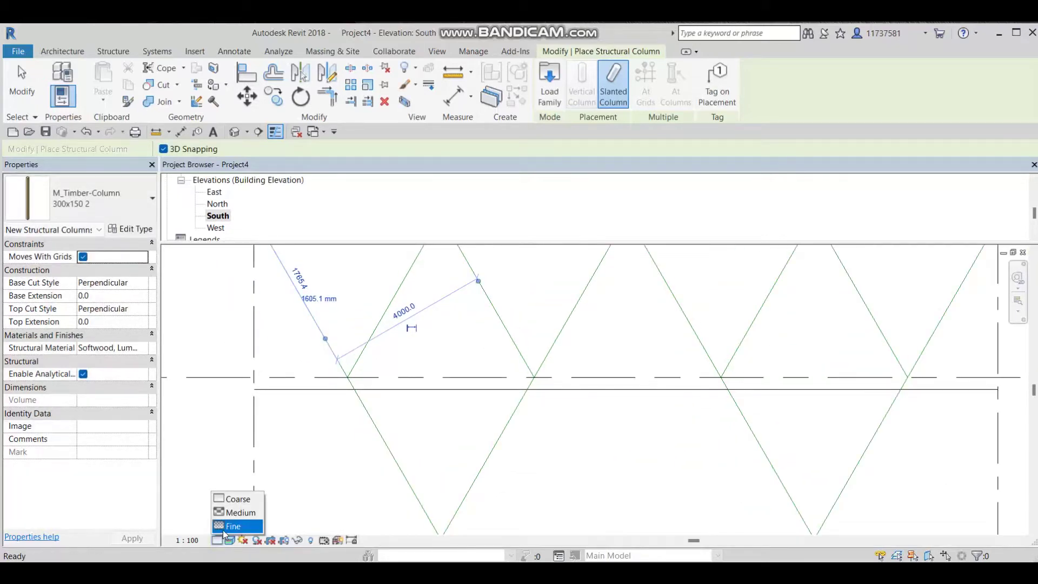
left_click(230, 527)
scroll(289, 326, "down", 3)
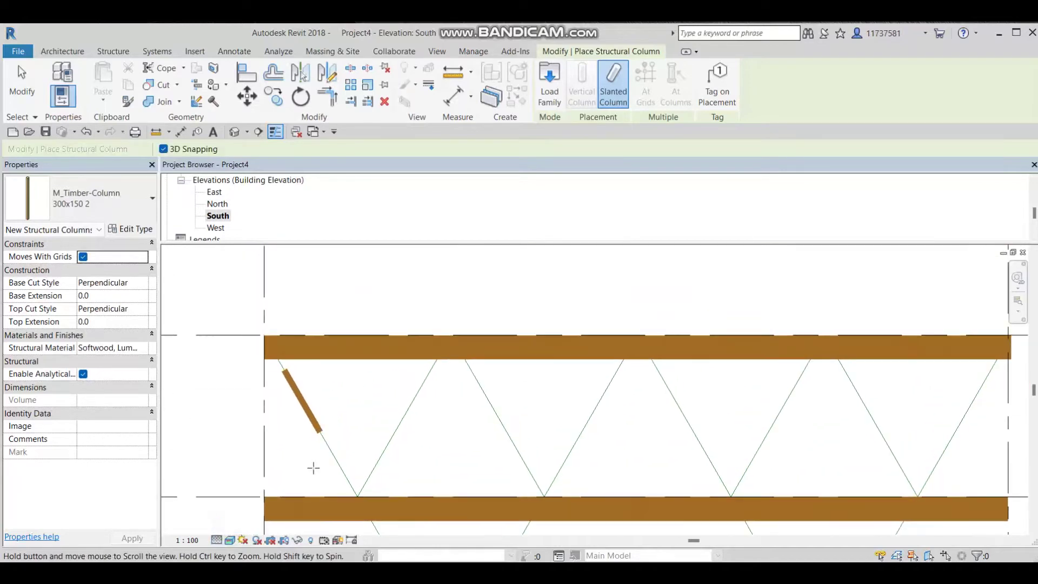
key("Escape")
- Stretch both ends of the slanted column along its diagonal to meet the Level 3 and Level 2 beams
left_click(302, 399)
left_click_drag(285, 371, 275, 354)
left_click_drag(319, 431, 368, 515)
key("Escape")
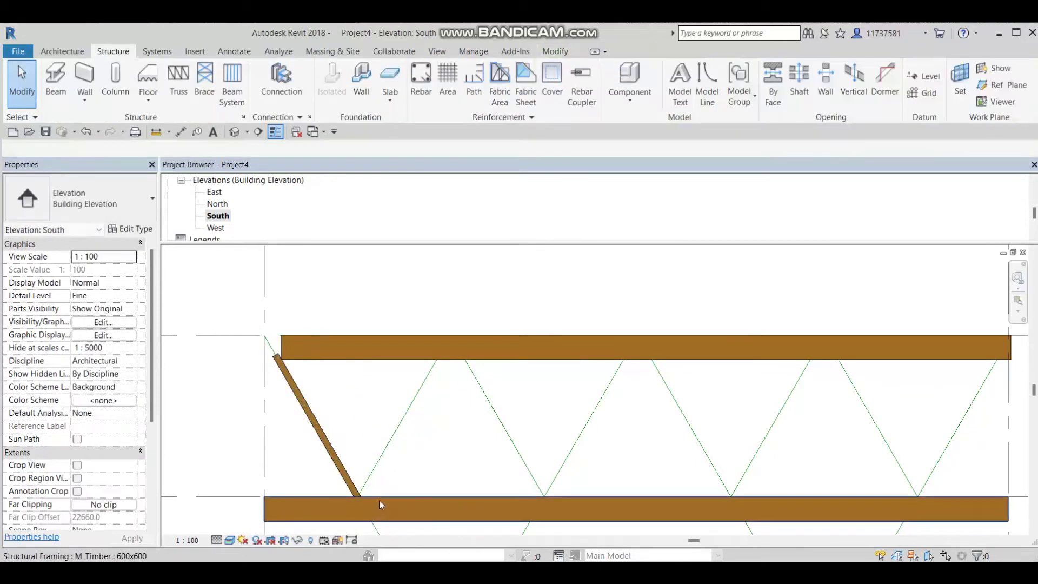
- Try to extend the slanted column's base through the Level 2 beam to the diagonal's lower end on Level 1
scroll(378, 501, "down", 1)
middle_click_drag(379, 501, 301, 371)
left_click(280, 356)
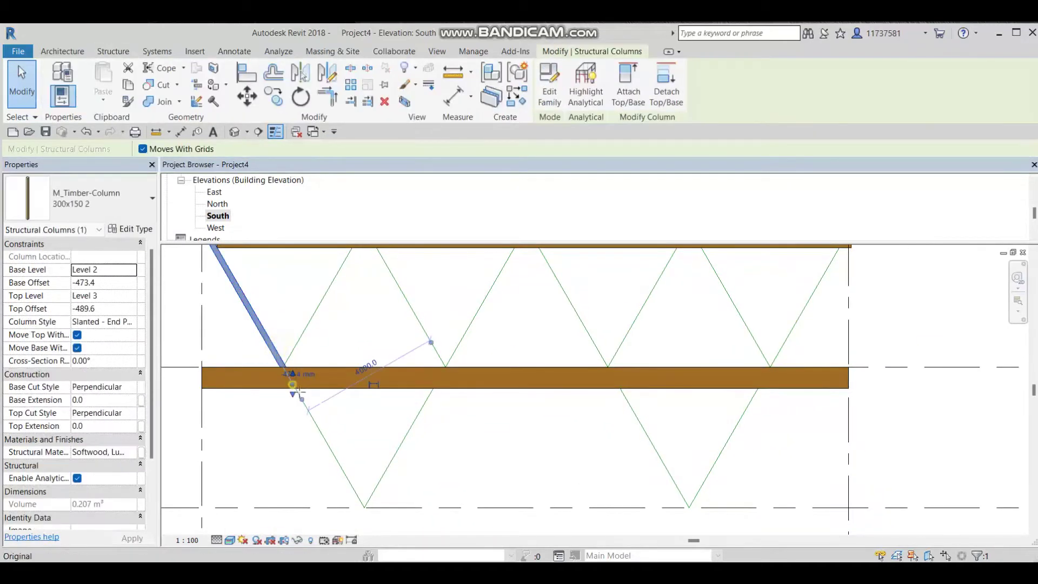
left_click_drag(293, 385, 365, 512)
key("Escape")
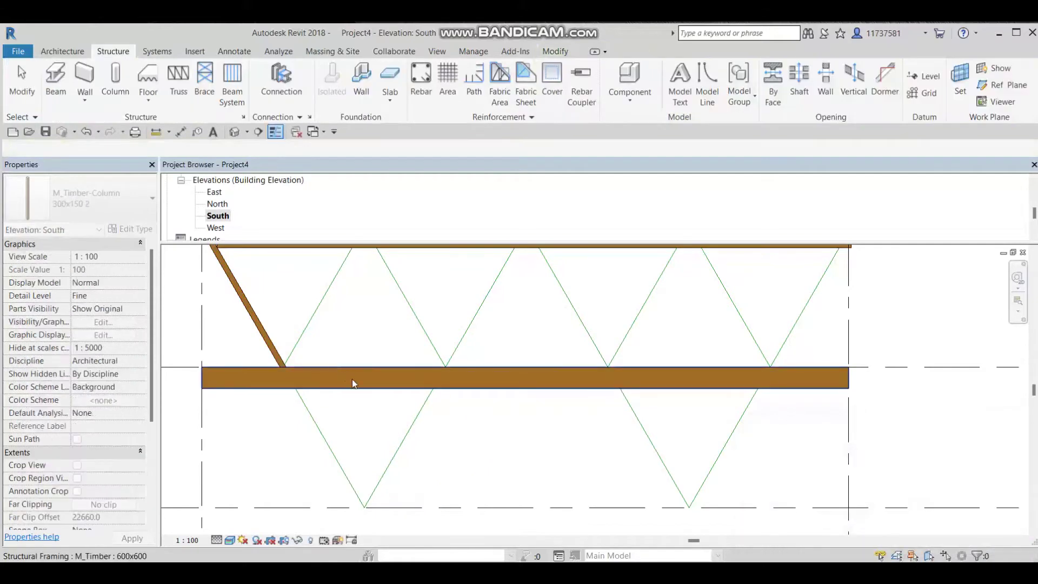
left_click(281, 359)
left_click_drag(285, 368, 364, 507)
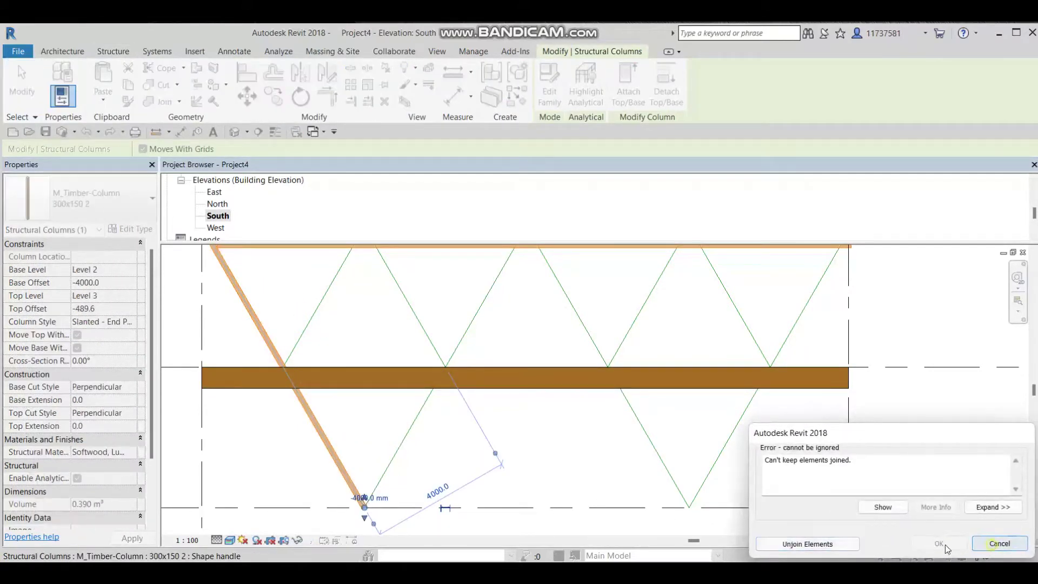
left_click(984, 547)
left_click(283, 367)
left_click_drag(294, 388, 363, 500)
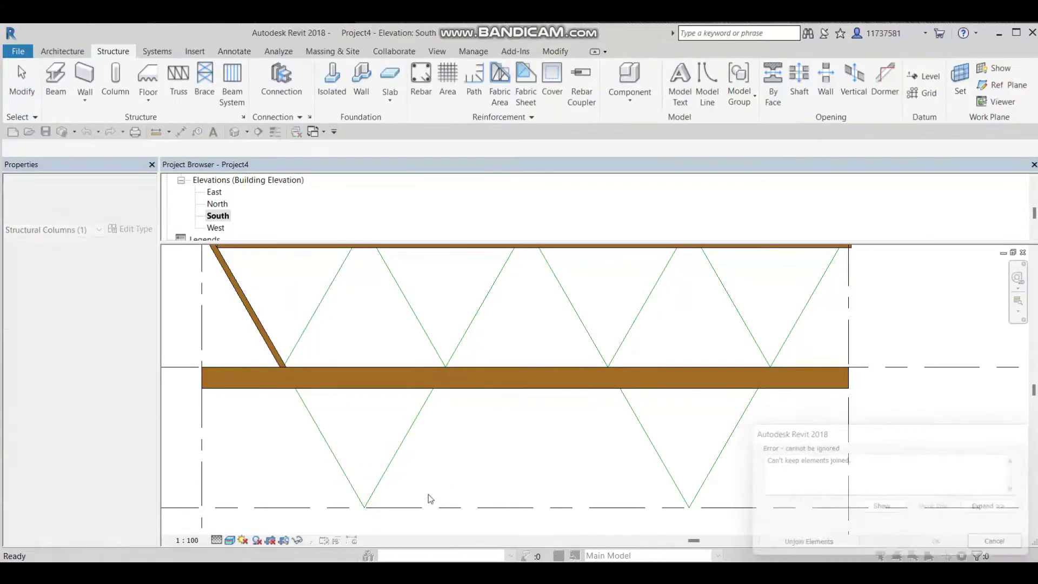
key("Escape")
- Extend the slanted column's base to the diagonal's lower end on Level 1, unjoining the conflicting elements
left_click(246, 299)
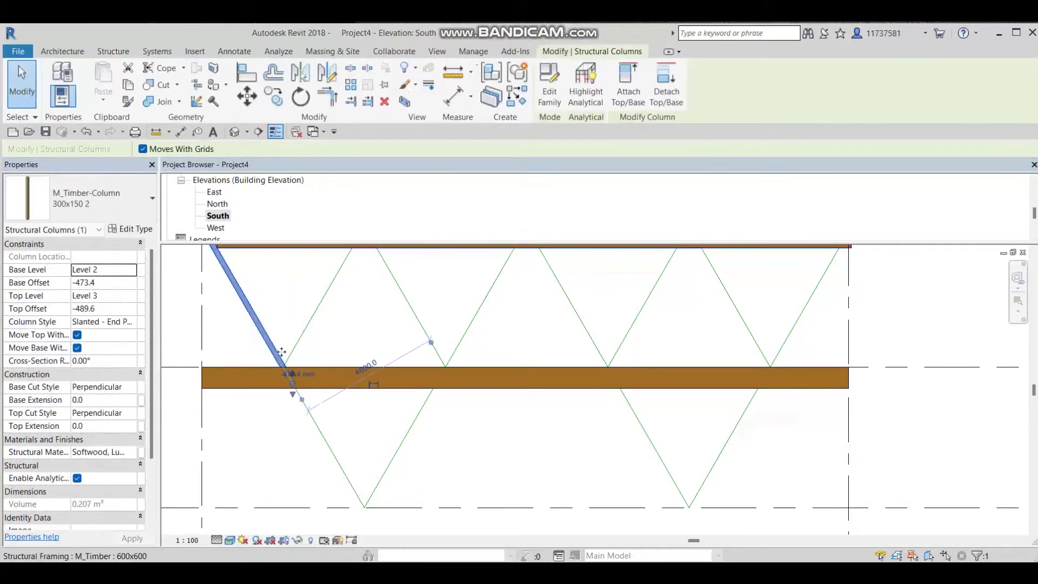
left_click_drag(292, 381, 363, 507)
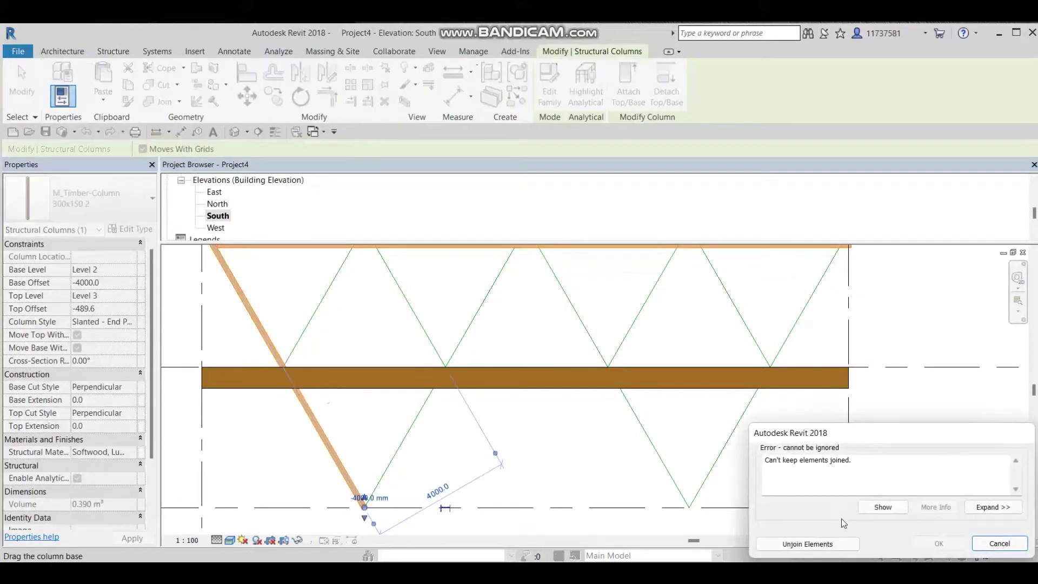
left_click(810, 546)
key("Escape")
- Adjust the start end of the Level 3 beam so that it reaches grid A above the slanted column
scroll(288, 387, "down", 1)
middle_click_drag(345, 422, 389, 468)
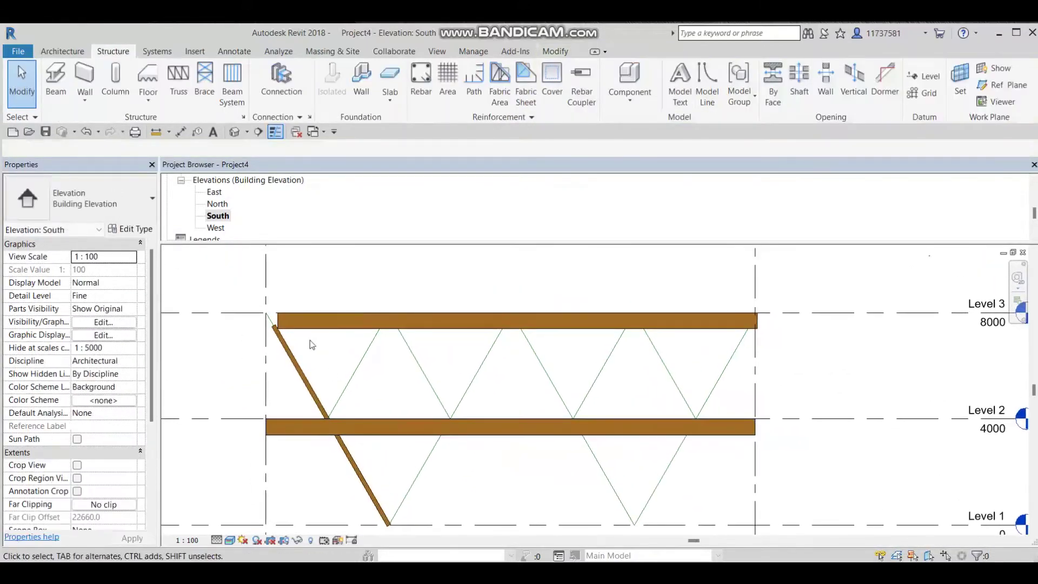
middle_click_drag(303, 329, 309, 354)
left_click(309, 354)
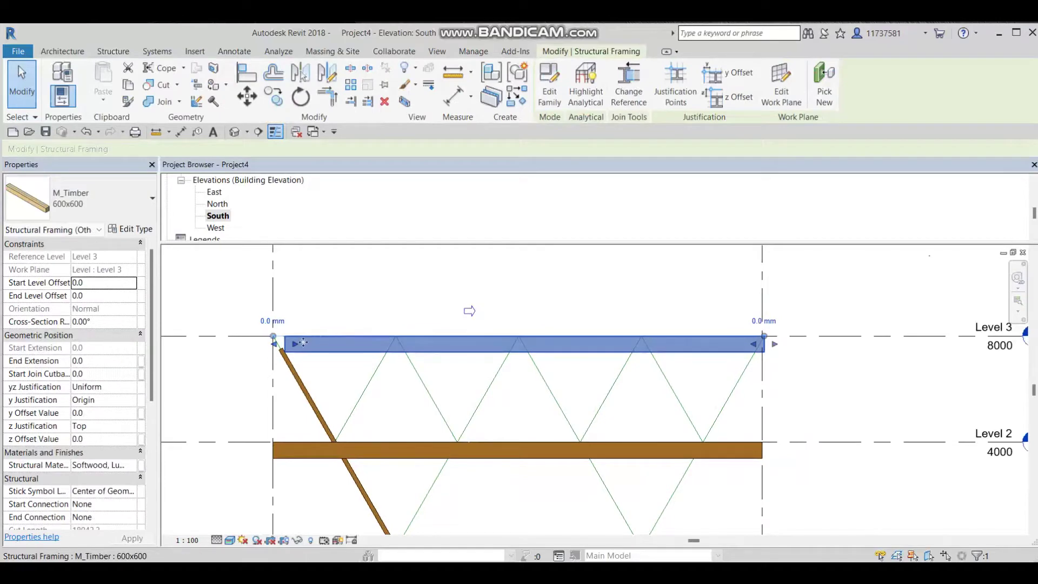
left_click_drag(273, 344, 282, 345)
left_click(375, 396)
scroll(375, 396, "down", 1)
mouse_move(375, 396)
middle_mouse_down()
mouse_move(382, 361)
mouse_move(377, 376)
middle_mouse_up()
scroll(374, 355, "up", 1)
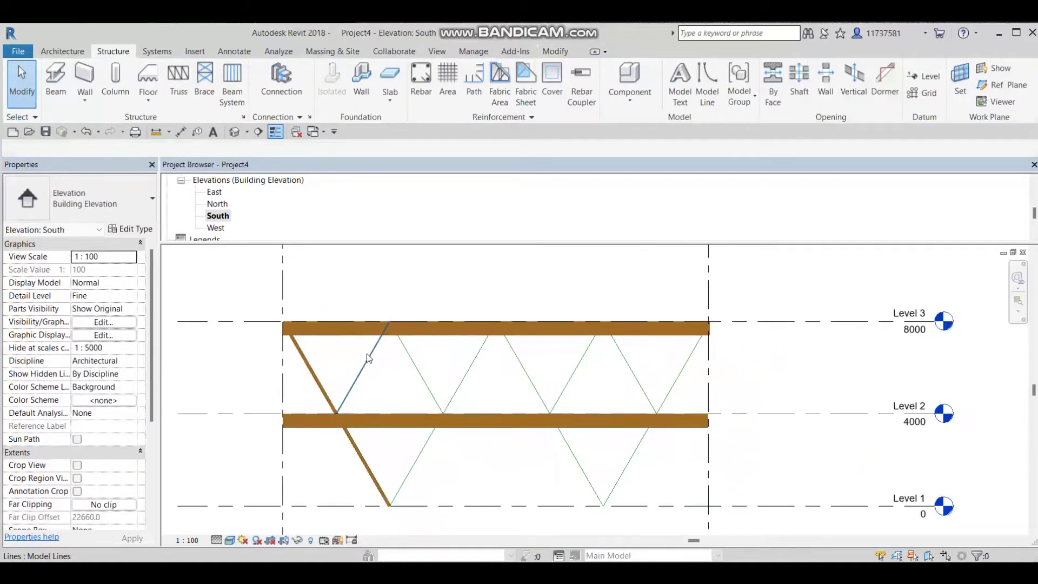
- Place a second slanted 300x150 timber column on the adjacent rising diagonal between Level 2 and Level 3
left_click(374, 362)
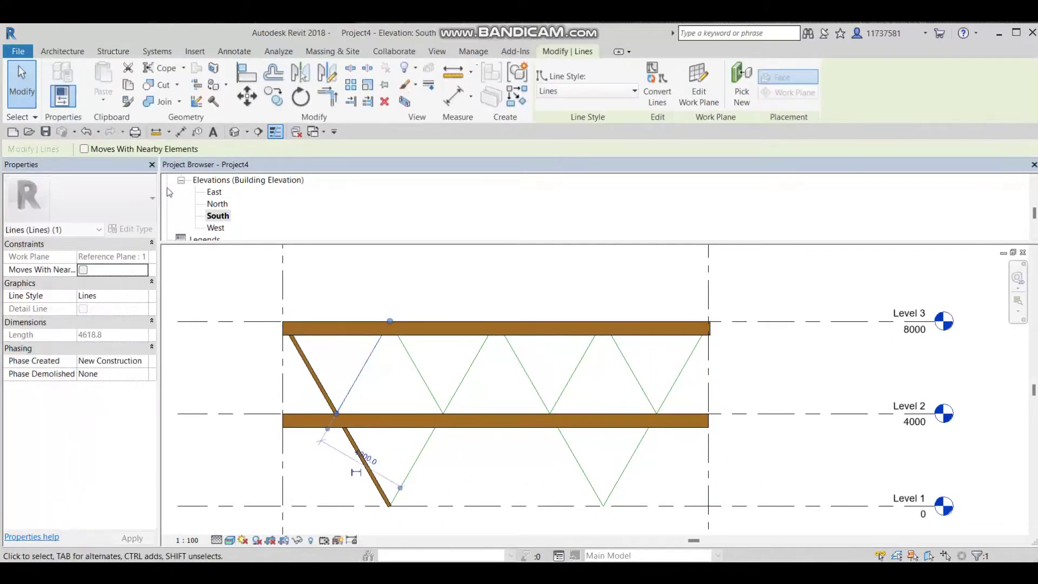
left_click(62, 50)
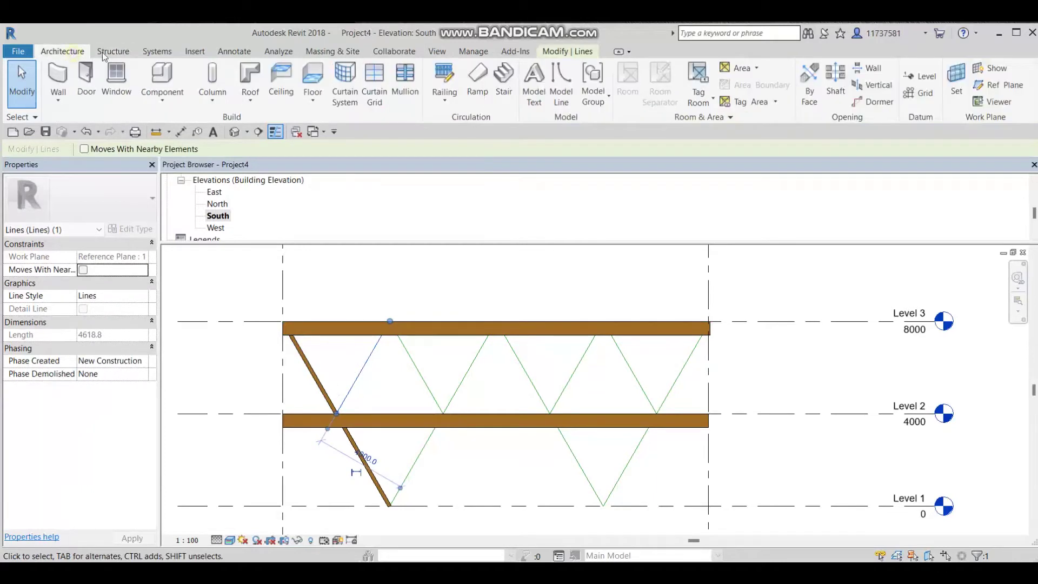
left_click(112, 51)
left_click(118, 81)
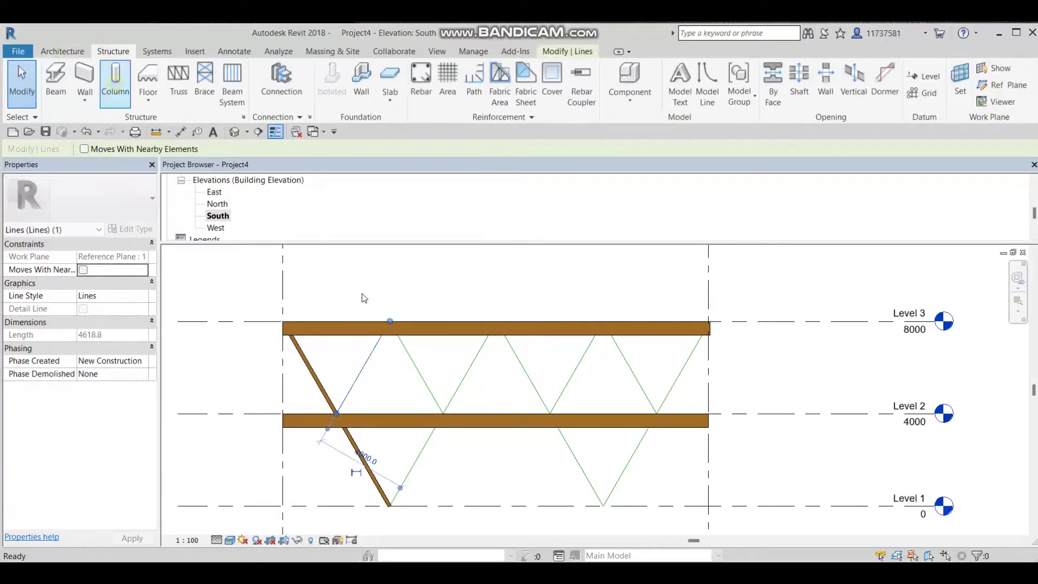
left_click(338, 413)
left_click(362, 368)
left_click(347, 393)
key("Escape")
- Stretch the second slanted column's top into the Level 3 beam and its base to the diagonal's lower end on Level 2
left_click(361, 372)
left_click_drag(362, 368, 390, 331)
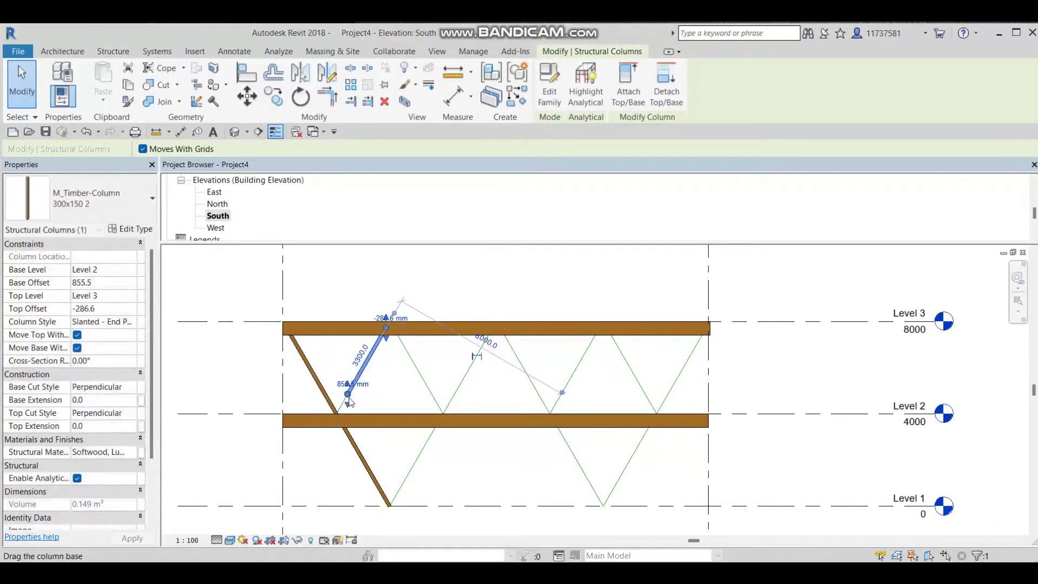
left_click_drag(348, 394, 337, 414)
key("Escape")
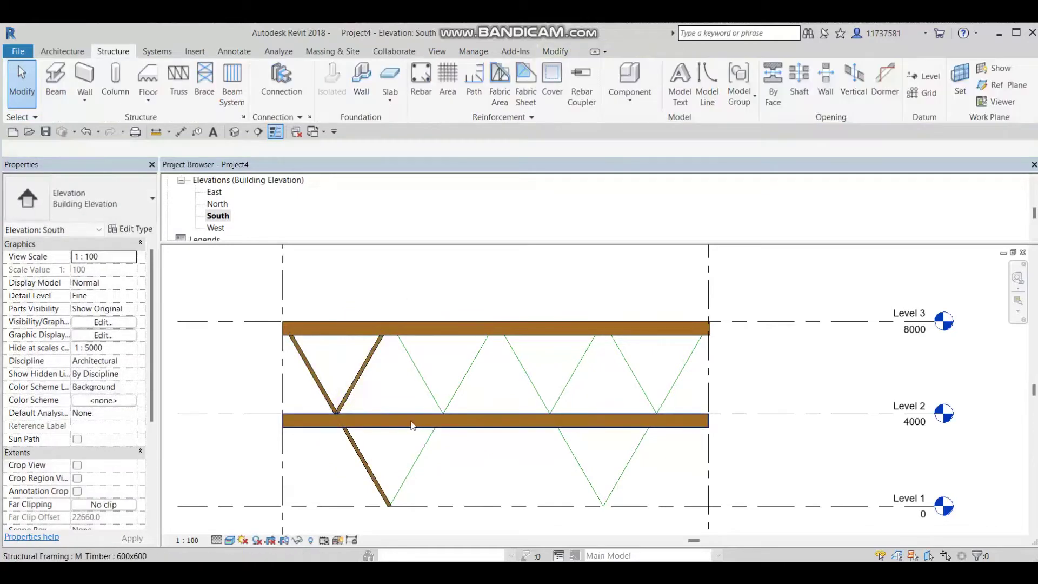
- Mirror a copy of the second slanted column about a vertical axis at its upper end onto the next falling diagonal between Levels 2 and 3
left_click(385, 350)
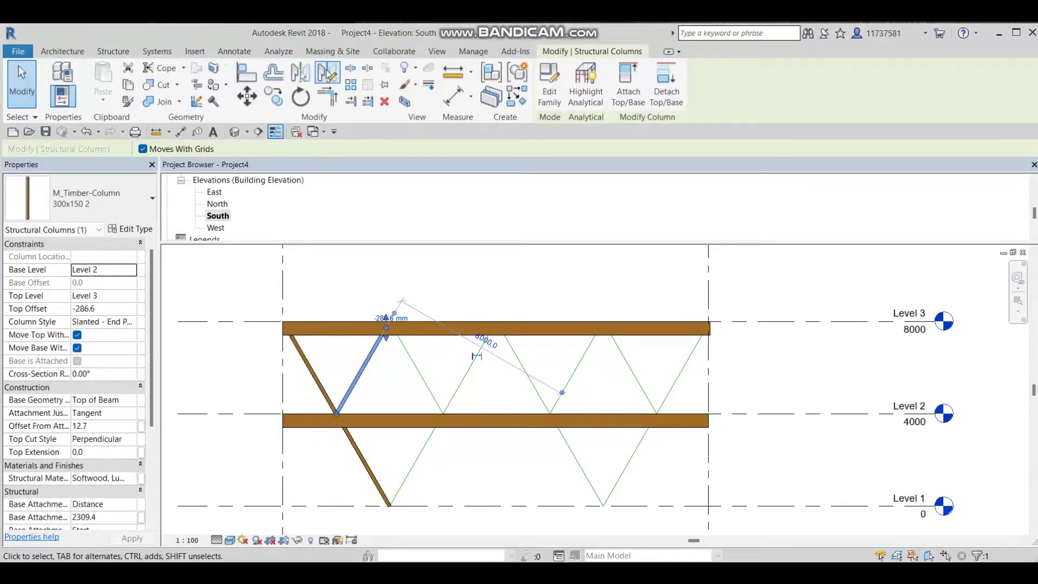
left_click(327, 72)
left_click(390, 325)
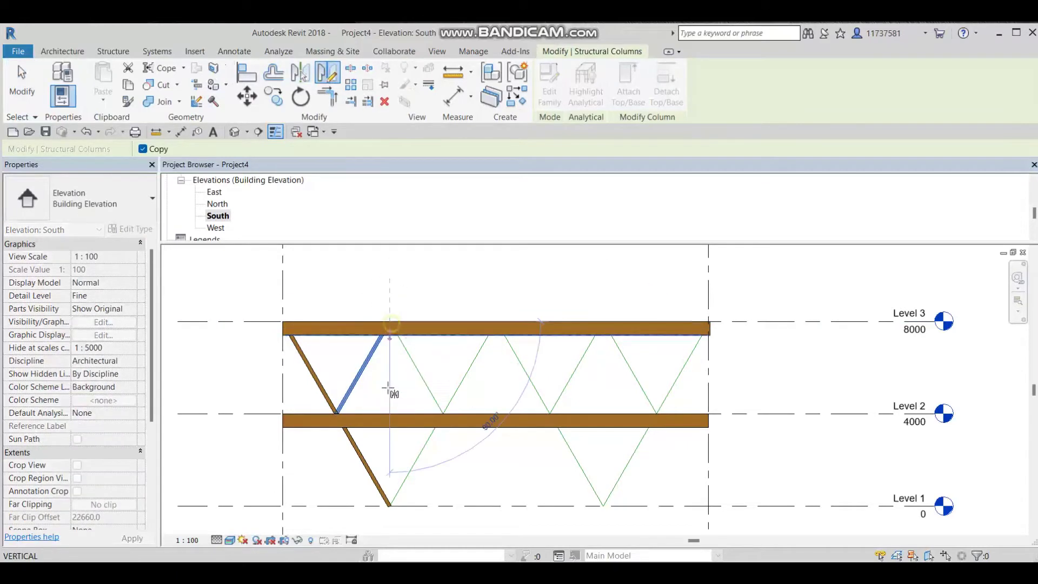
left_click(389, 420)
key("Escape")
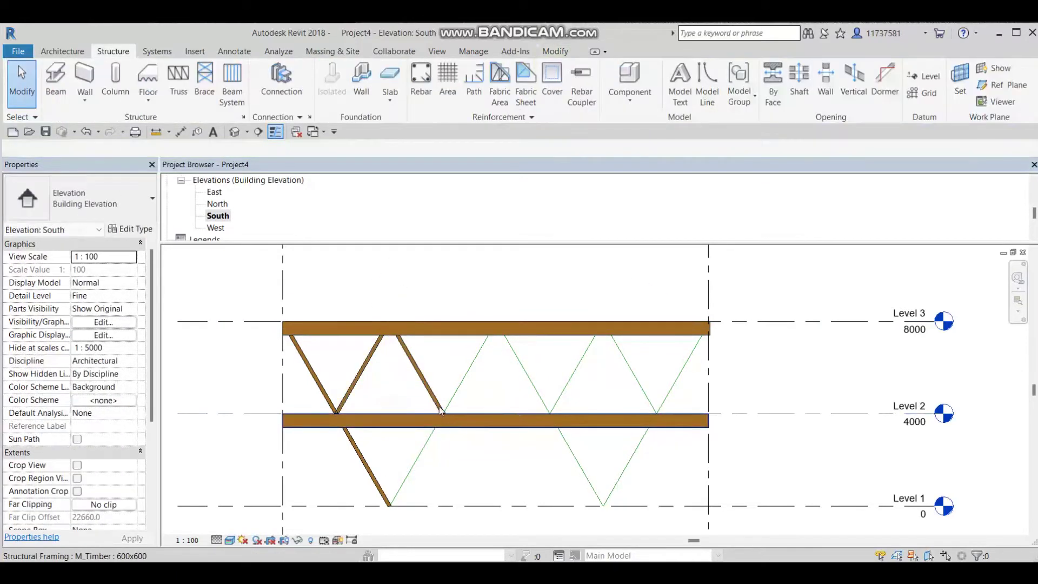
- Mirror the new slanted column onto the next rising diagonal and extend the copy's base to the diagonal's lower end on Level 1
left_click(438, 406)
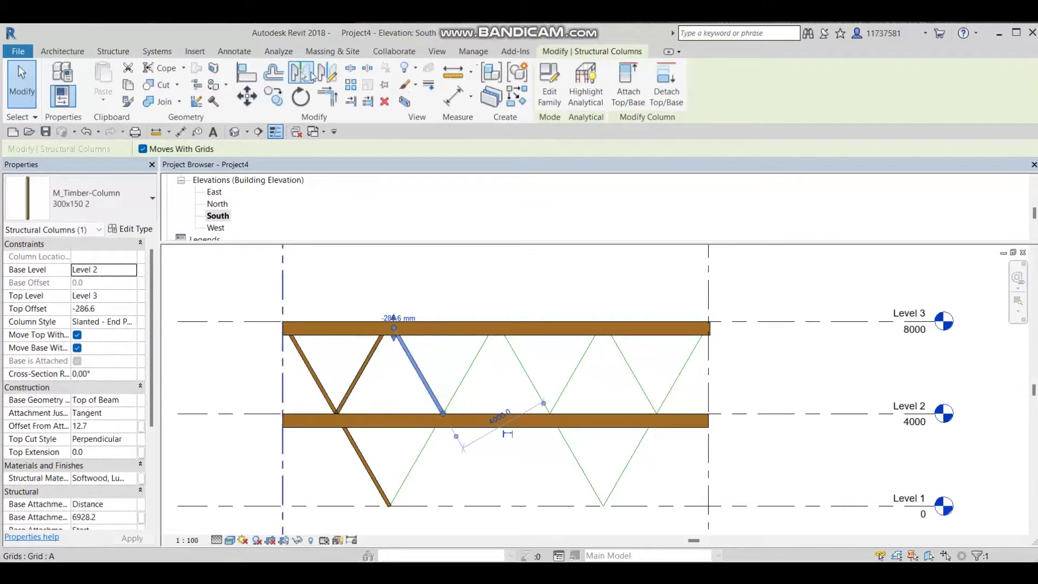
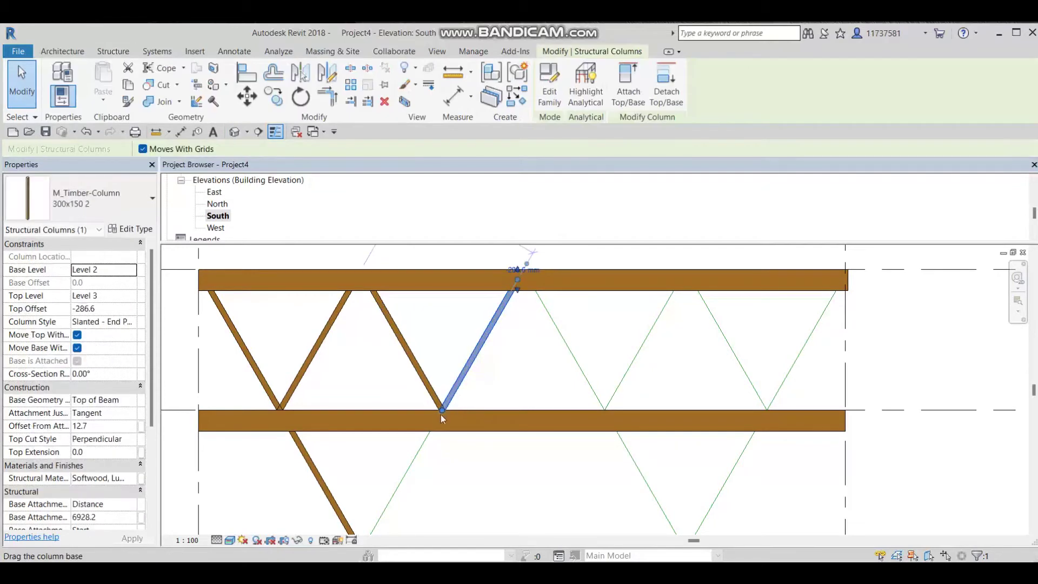
left_click_drag(441, 412, 369, 504)
key("Escape")
scroll(384, 488, "down", 2)
middle_click_drag(384, 487, 377, 460)
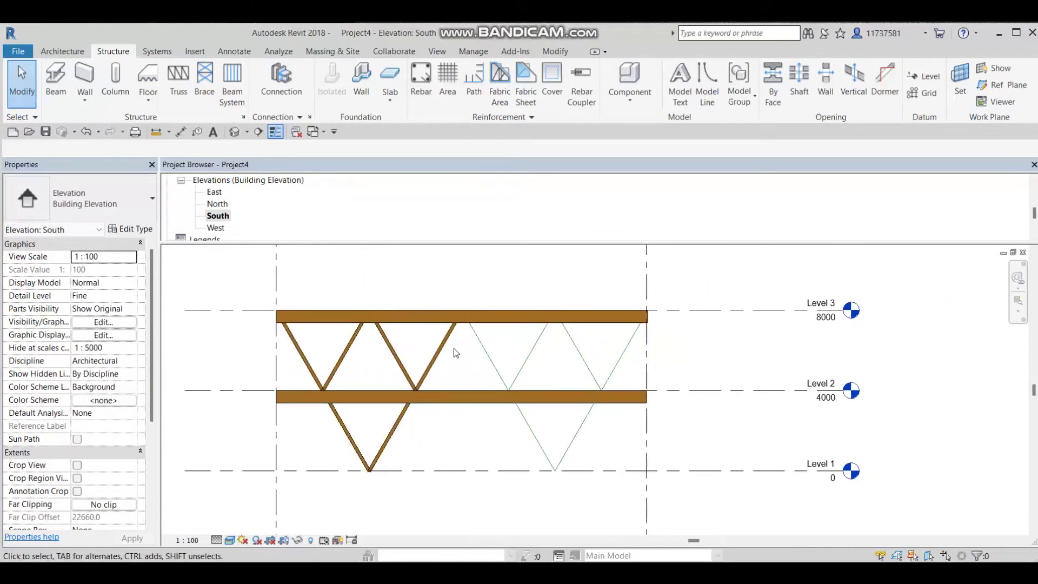
left_click(472, 323)
scroll(470, 323, "up", 2)
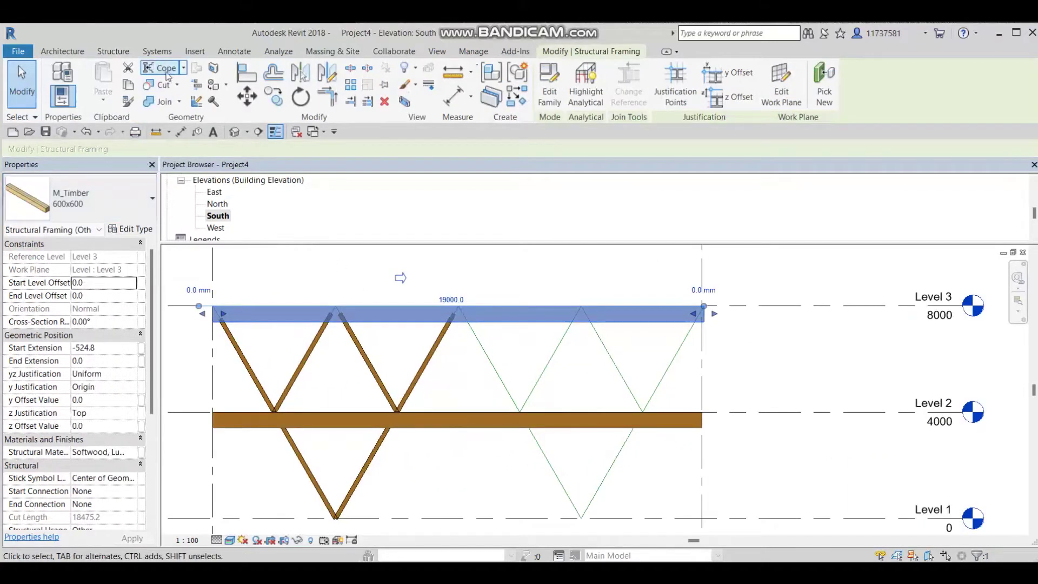
scroll(362, 362, "down", 2)
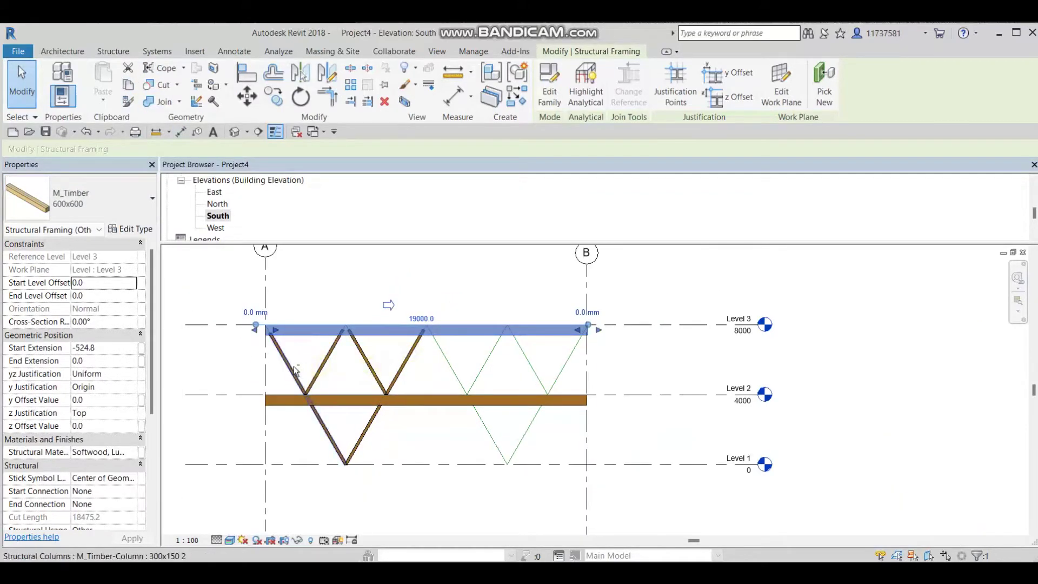
scroll(421, 357, "down", 1)
scroll(443, 375, "up", 3)
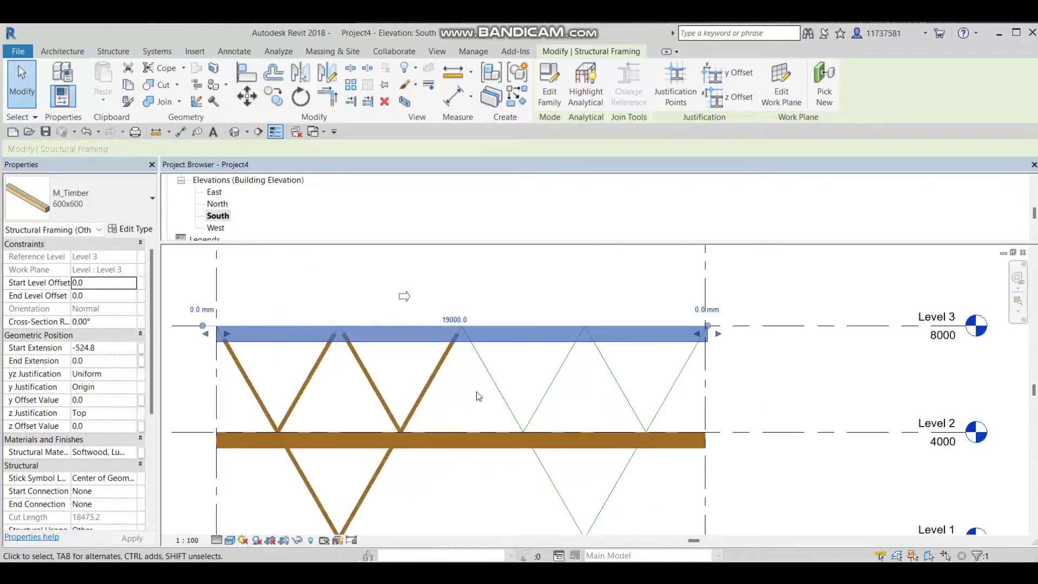
key("Escape")
- Mirror copies of the four slanted columns about a vertical axis at the frame's midpoint to fill the remaining diagonals towards grid B
left_click(496, 370, "ctrl")
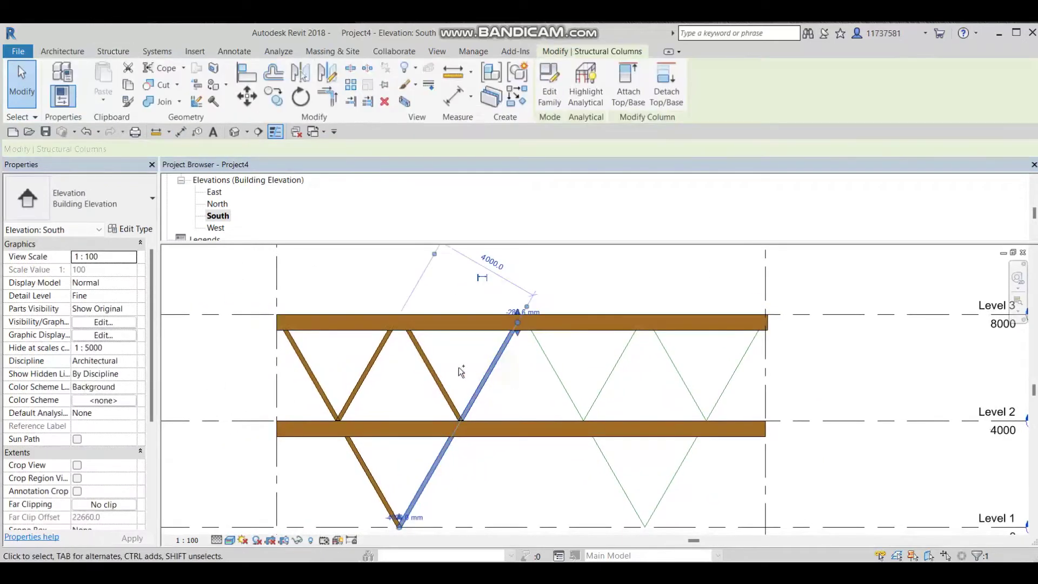
left_click(437, 368, "ctrl")
left_click(371, 365, "ctrl")
left_click(318, 378, "ctrl")
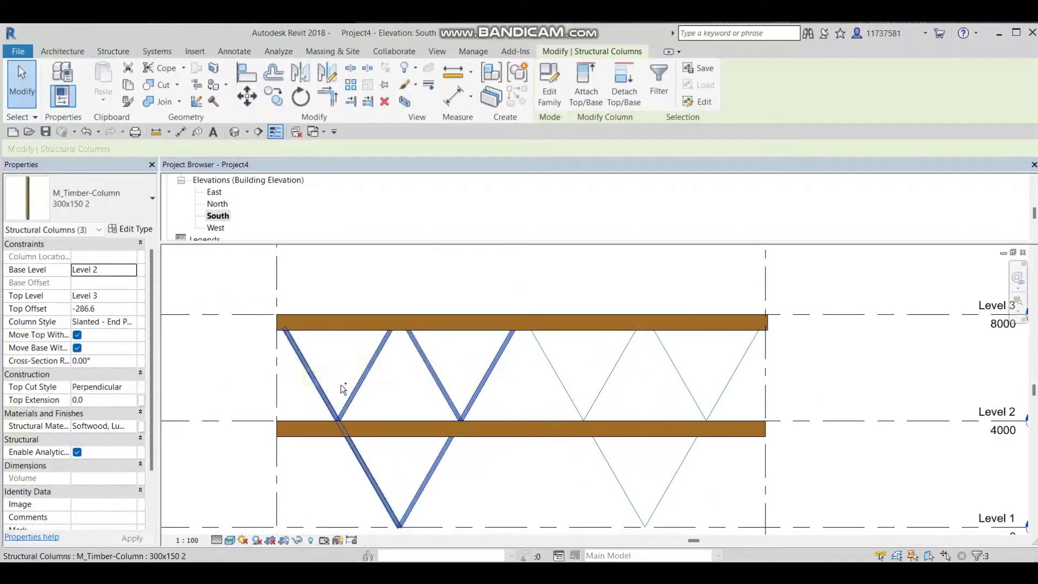
left_click(331, 77)
left_click(522, 313)
left_click(544, 492)
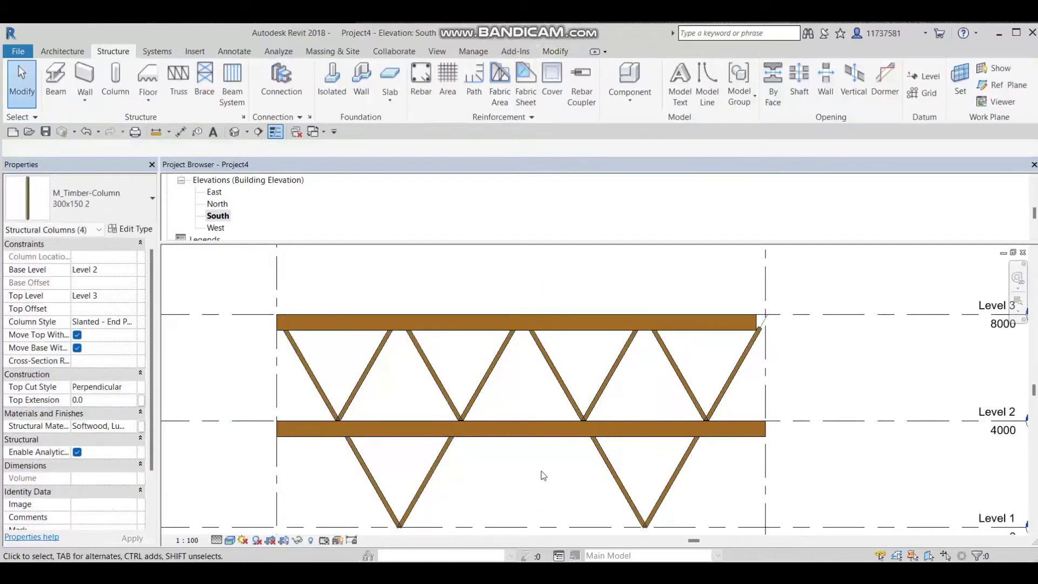
- Extend the end of the Level 3 beam to grid B above the last slanted column
middle_click_drag(539, 468, 591, 443)
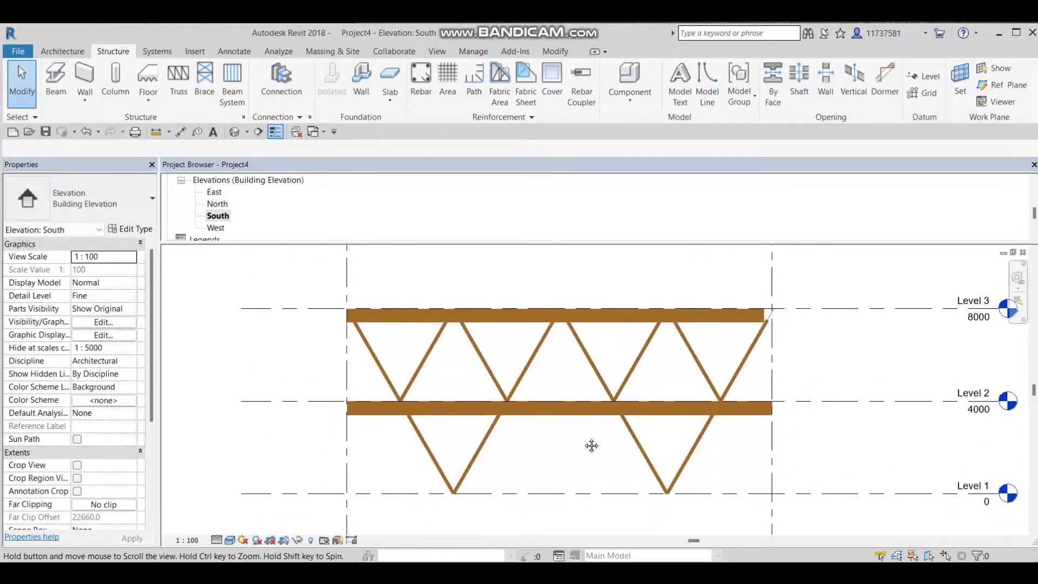
left_click(730, 317)
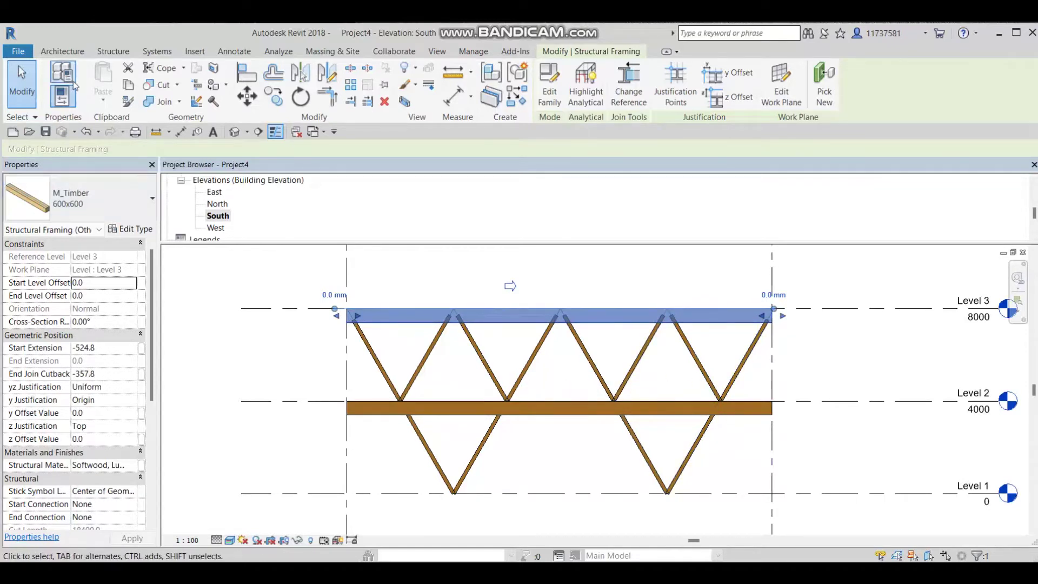
- Start a structural column and duplicate the M_Timber-Column 300x150 2 type under the name 300x300
left_click(113, 51)
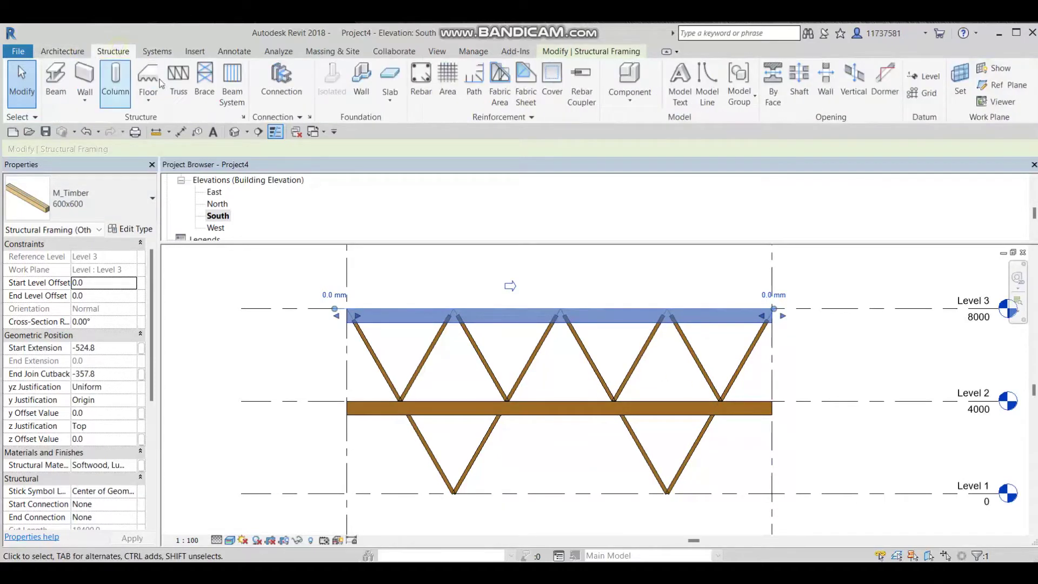
left_click(125, 88)
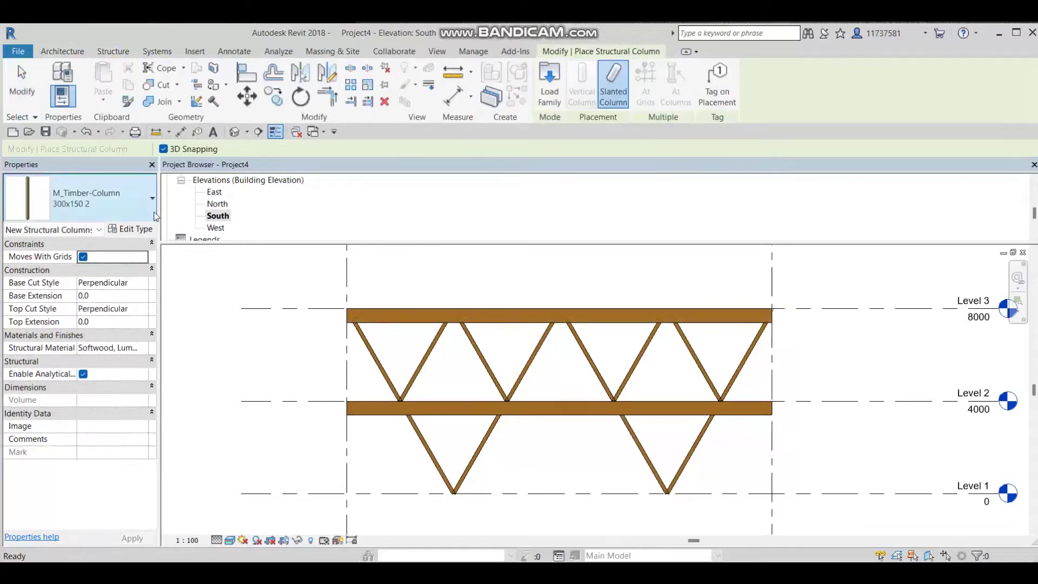
left_click(97, 198)
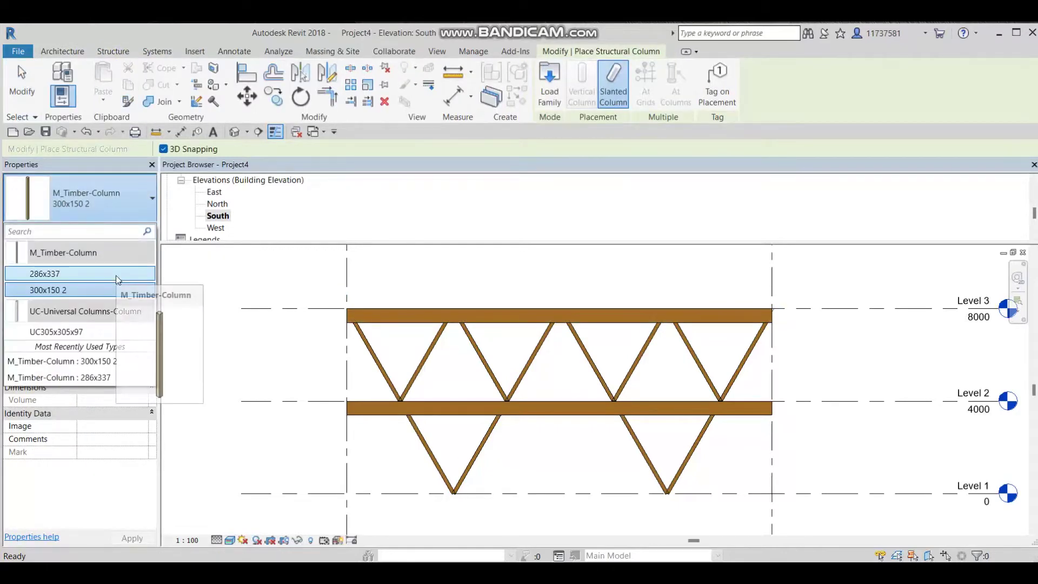
left_click(127, 200)
left_click(126, 201)
left_click(124, 204)
left_click(131, 229)
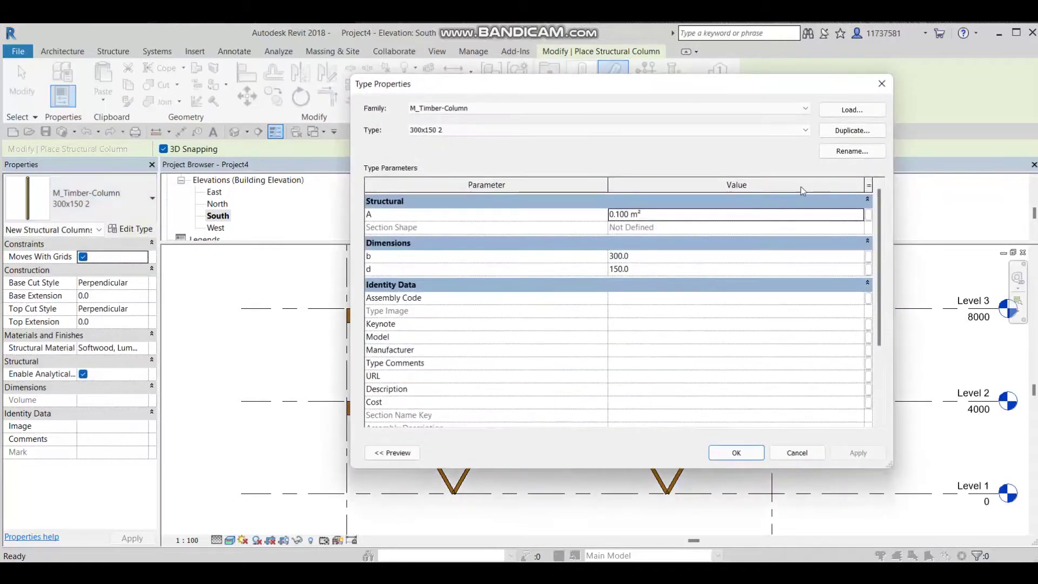
left_click(869, 133)
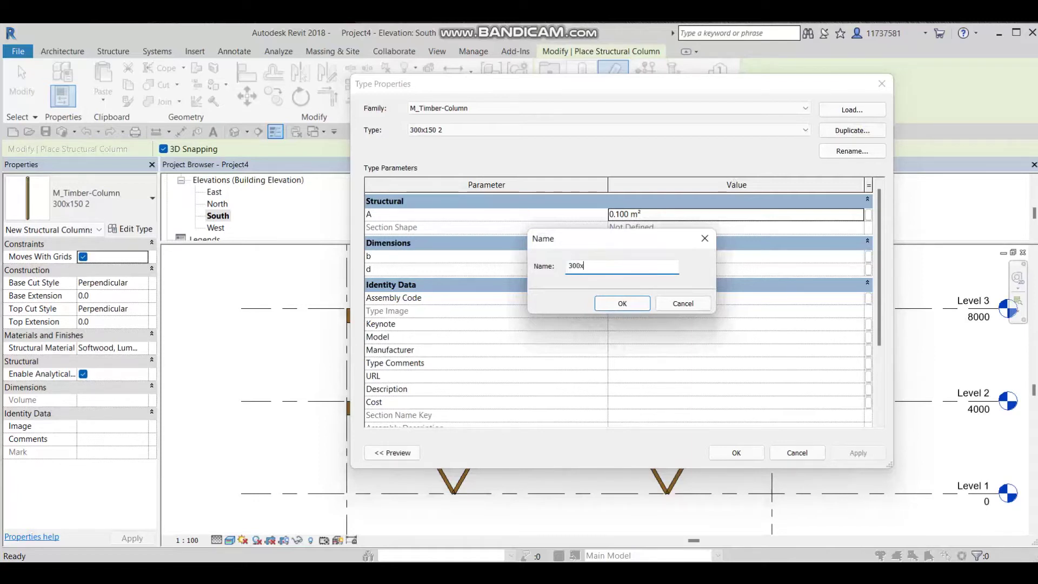
left_click(627, 306)
- Set dimension d of the 300x300 column type to 300 and leave the column placement
left_click(669, 272)
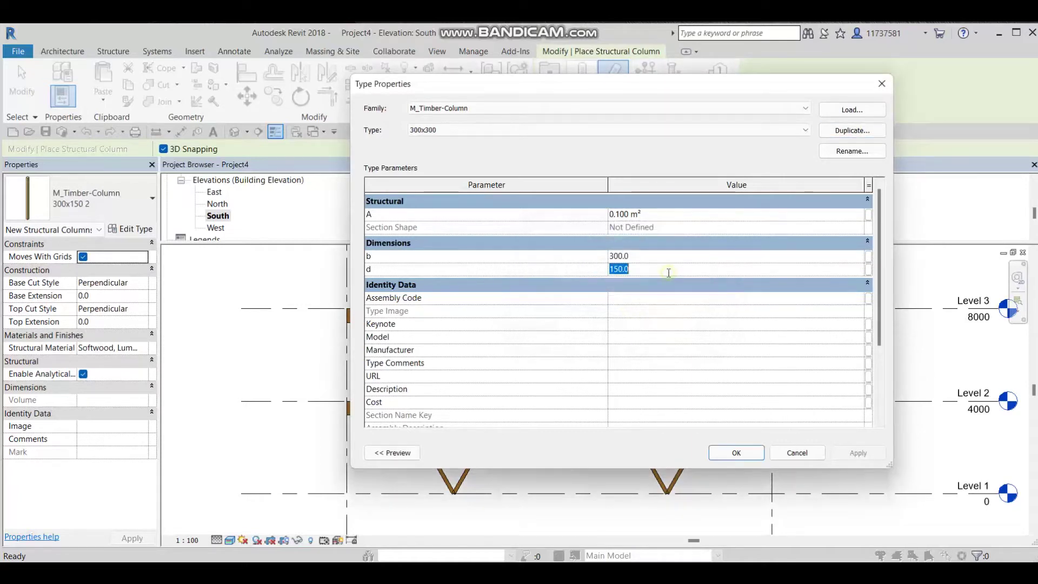
left_click(738, 454)
key("Escape")
key("Escape")
- Change the four long slanted columns running from Level 1 to Level 3 to the M_Timber-Column 300x300 type
left_click(740, 365)
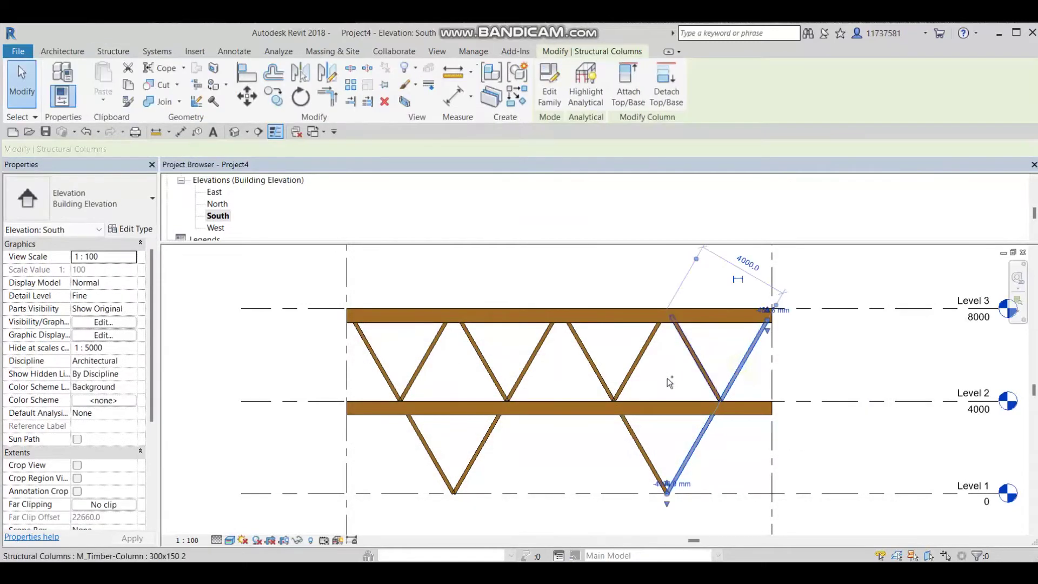
left_click(600, 376, "ctrl")
left_click(536, 356, "ctrl")
left_click(380, 365, "ctrl")
left_click(96, 216)
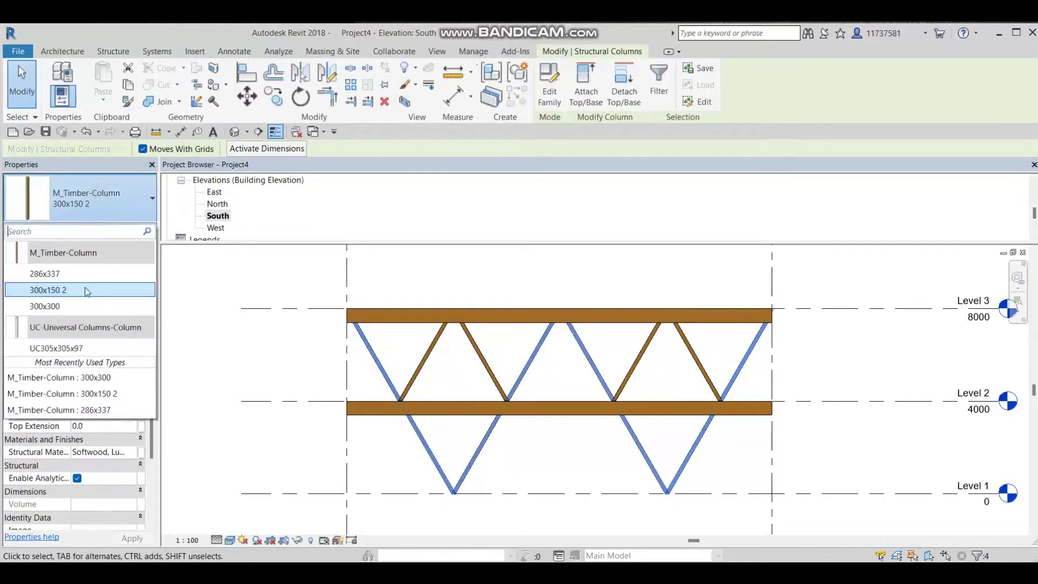
left_click(81, 306)
left_click(571, 475)
middle_click_drag(556, 455, 553, 458)
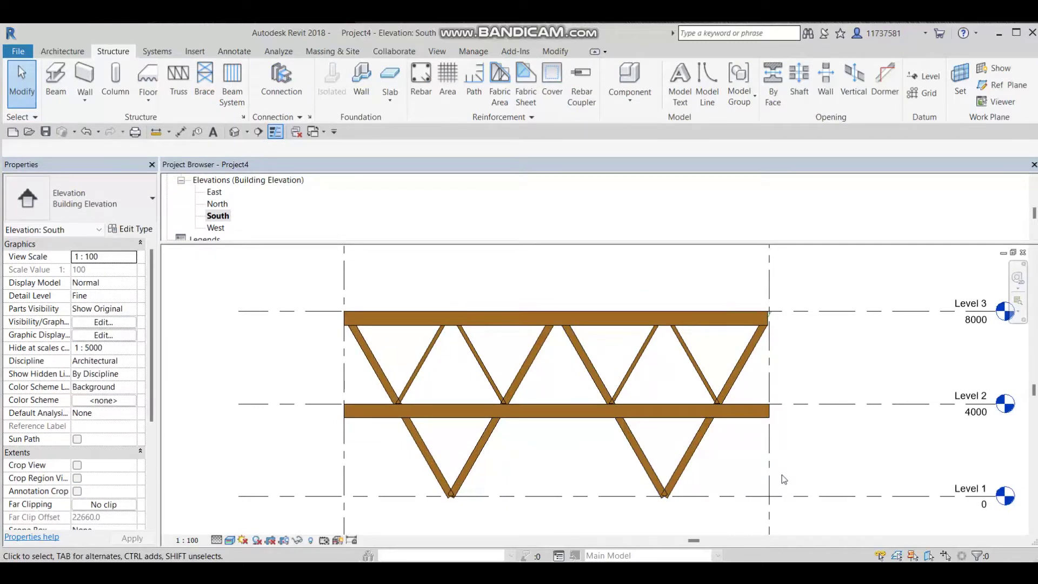
- Tile the Level 1 ceiling plan beside the South elevation, closing the Level 1 floor plan and the 3D view
key("w")
key("t")
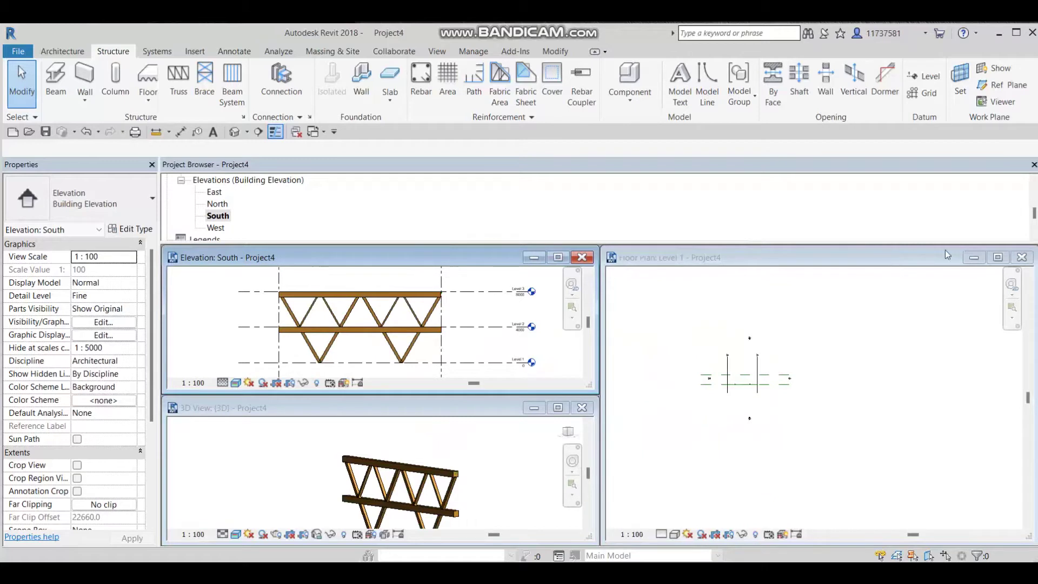
left_click(1020, 258)
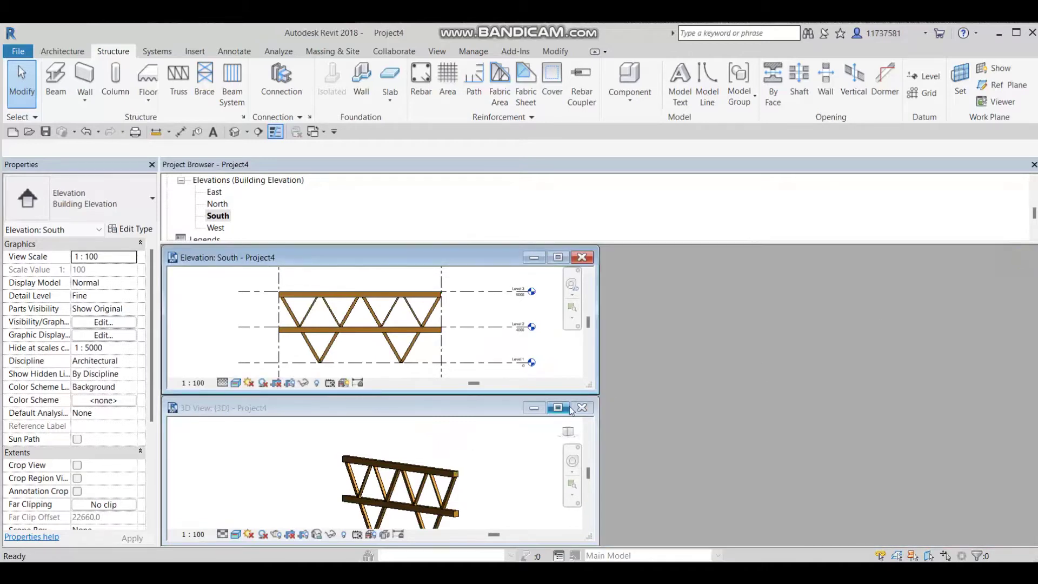
scroll(233, 210, "up", 2)
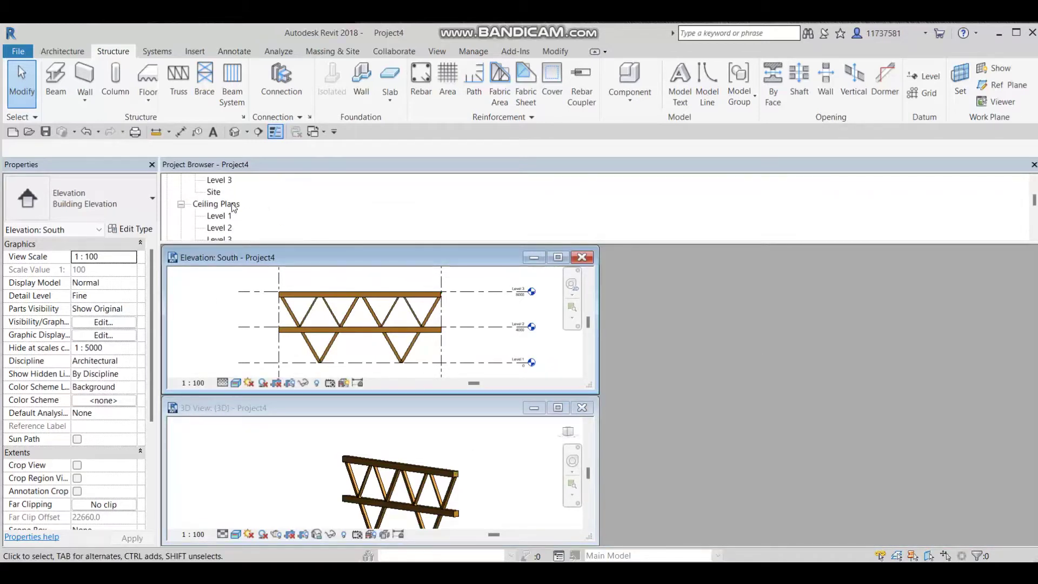
double_click(234, 209)
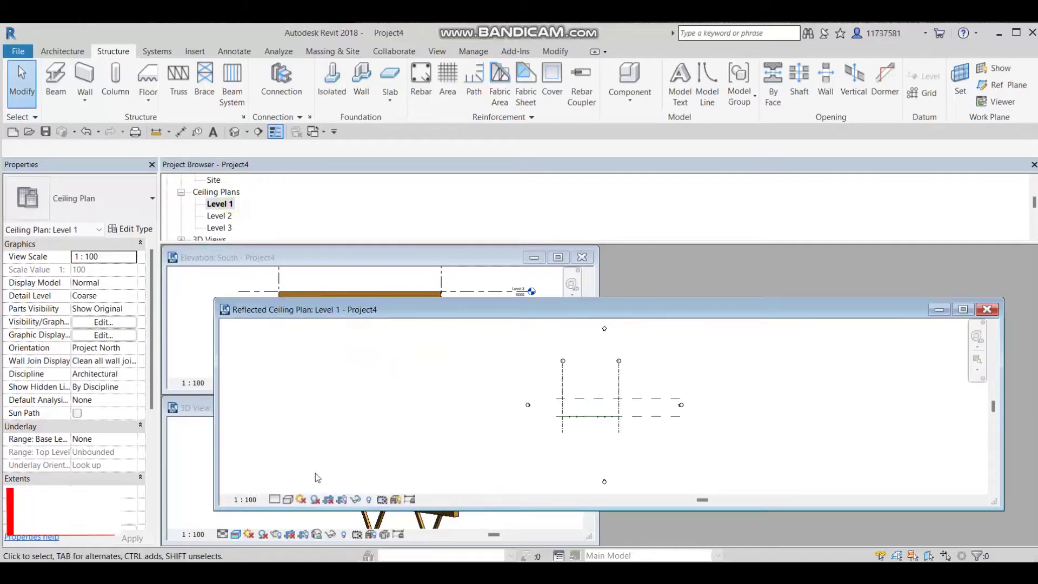
left_click(582, 408)
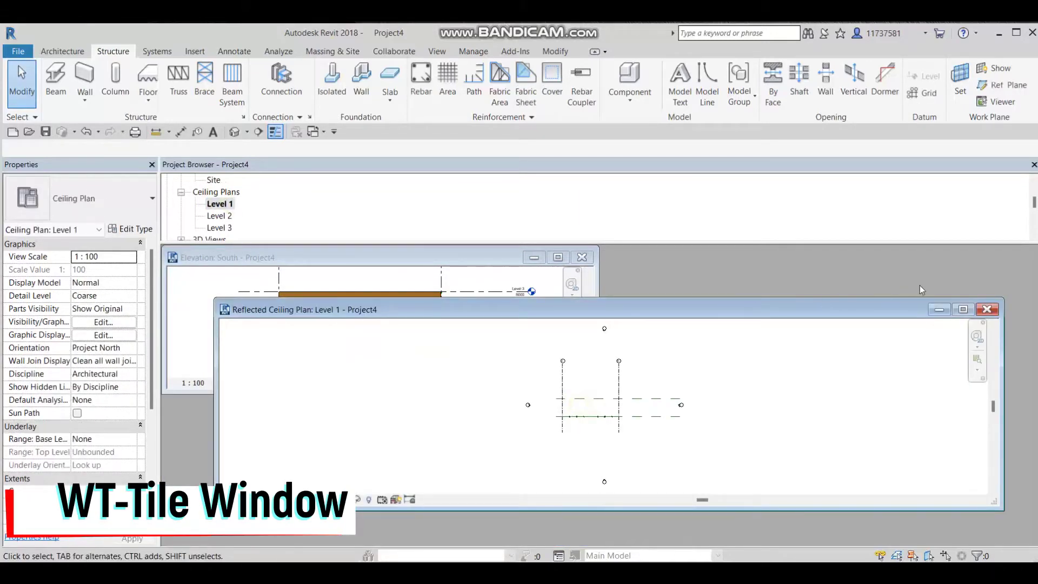
key("t")
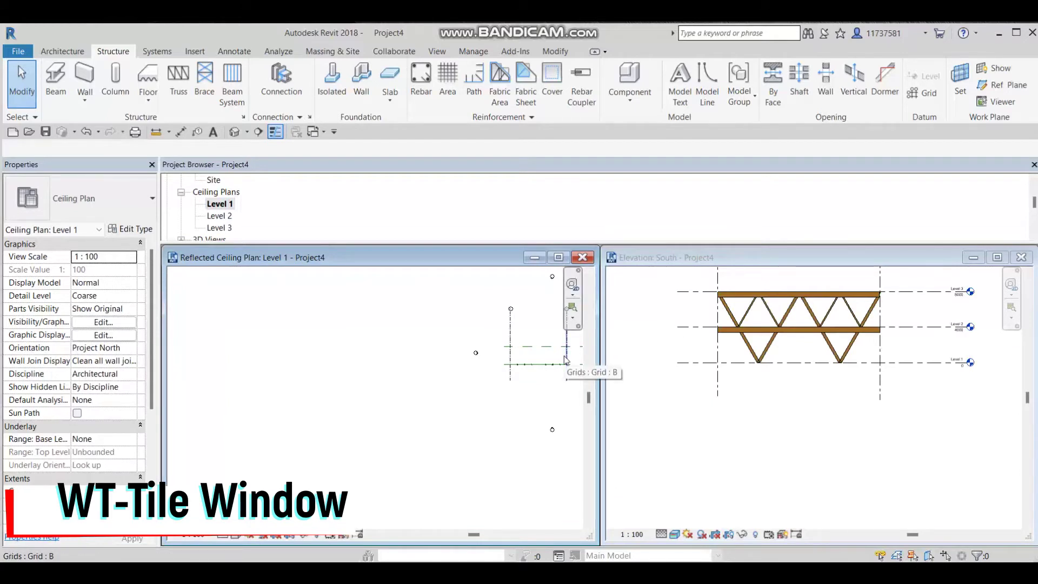
middle_click_drag(276, 325, 157, 335)
scroll(546, 402, "up", 2)
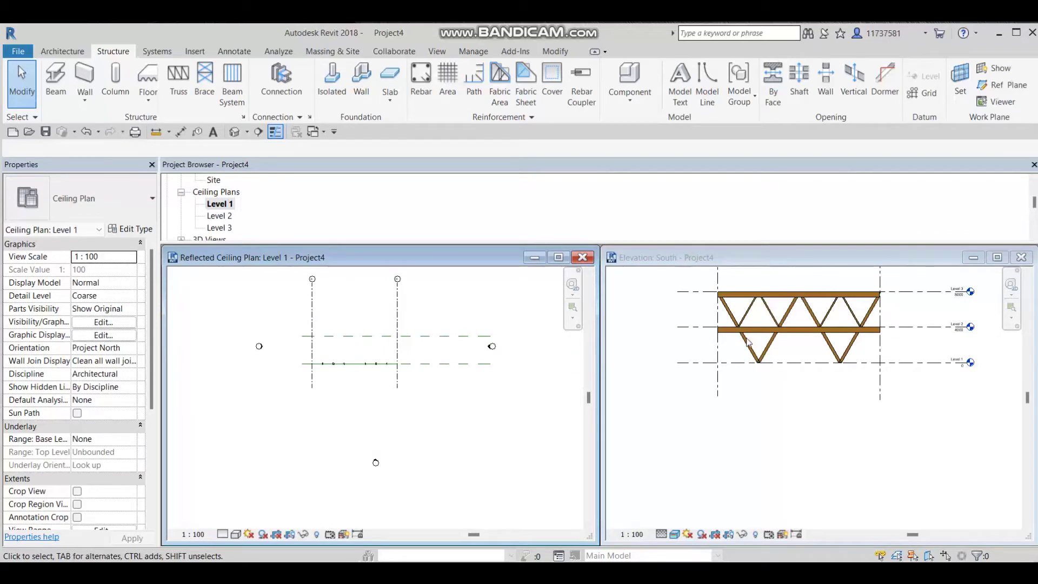
- Switch the South elevation's visual style to Wireframe
left_click(675, 533)
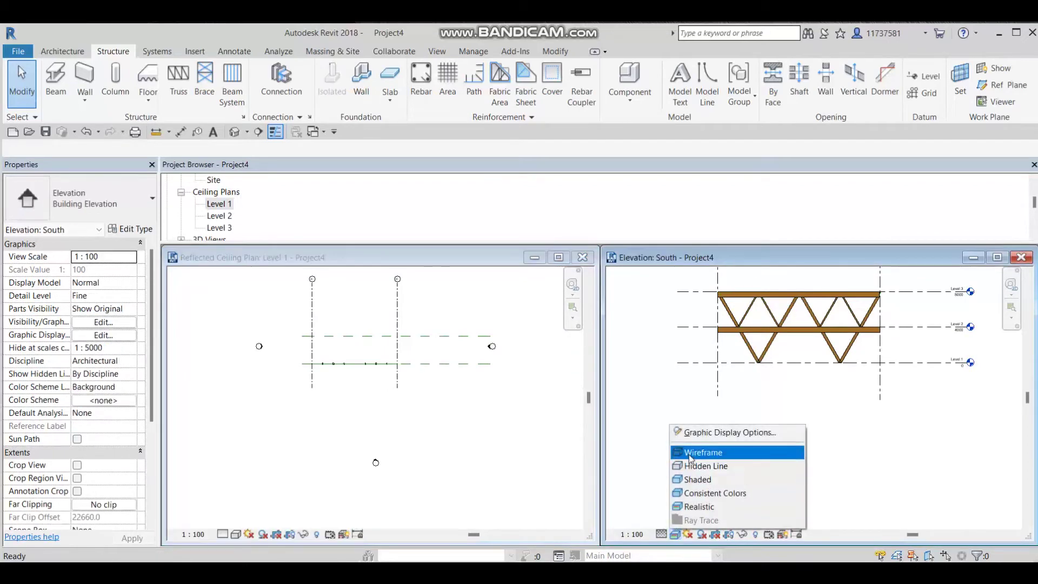
left_click(702, 450)
scroll(781, 396, "up", 2)
middle_click_drag(781, 397, 736, 429)
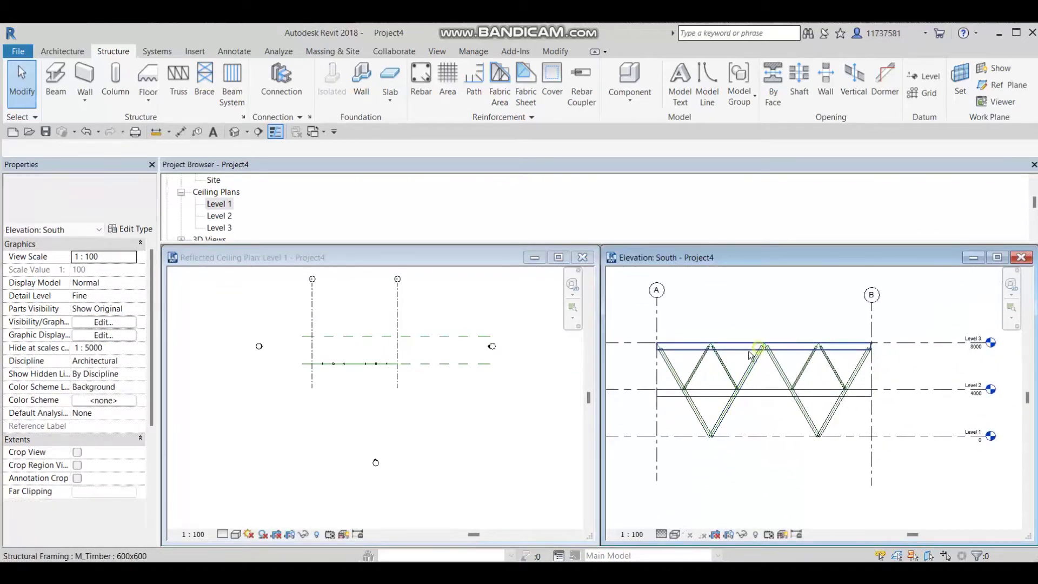
- Copy the whole truss, both beams and all slanted columns, 6000 mm onto the other reference plane in the Level 1 ceiling plan, unjoining elements
scroll(552, 320, "up", 3)
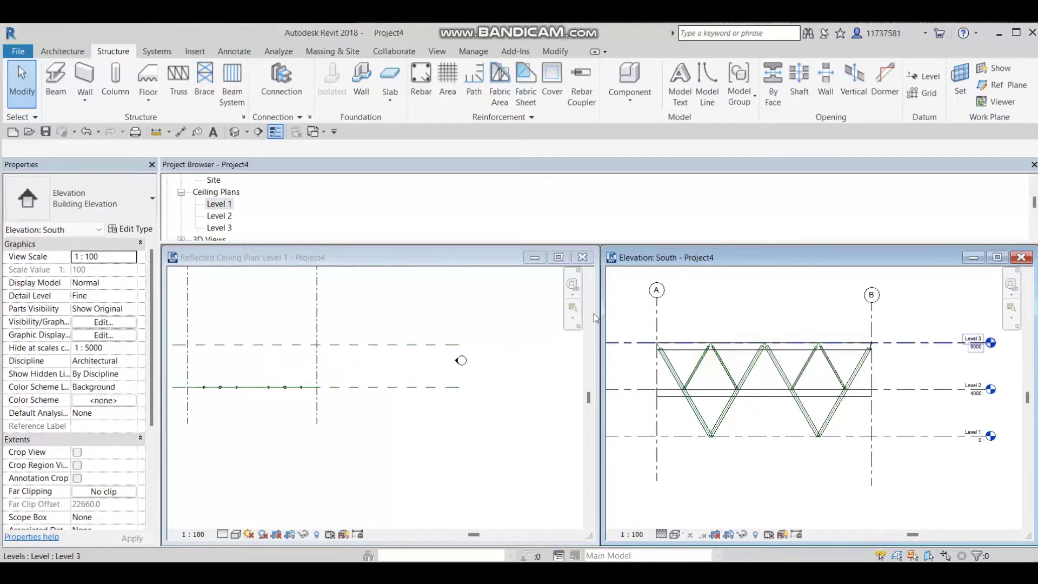
scroll(688, 319, "up", 1)
left_click(683, 354)
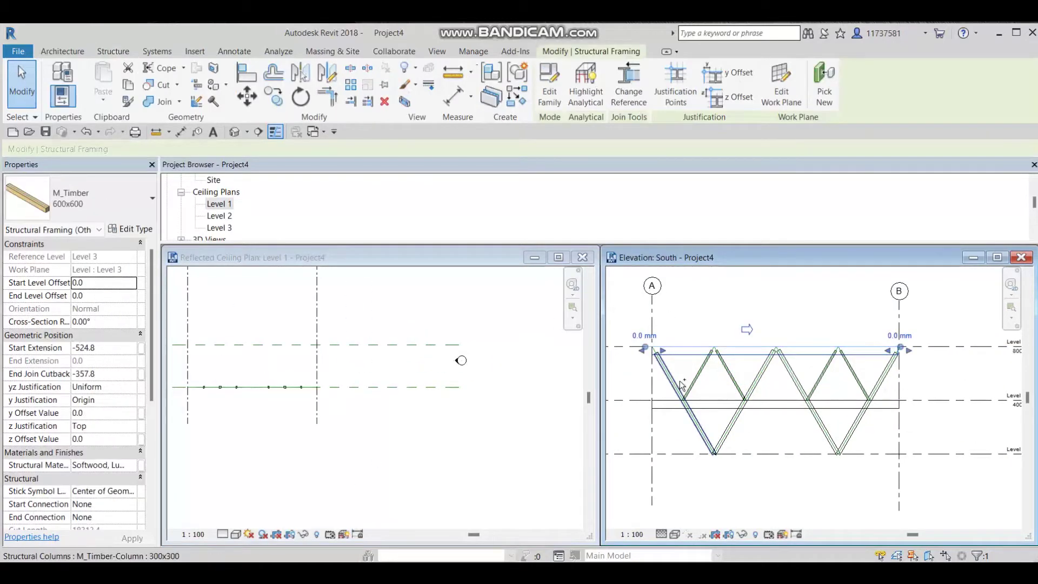
left_click(675, 381, "ctrl")
left_click(731, 373, "ctrl")
left_click(730, 373, "ctrl")
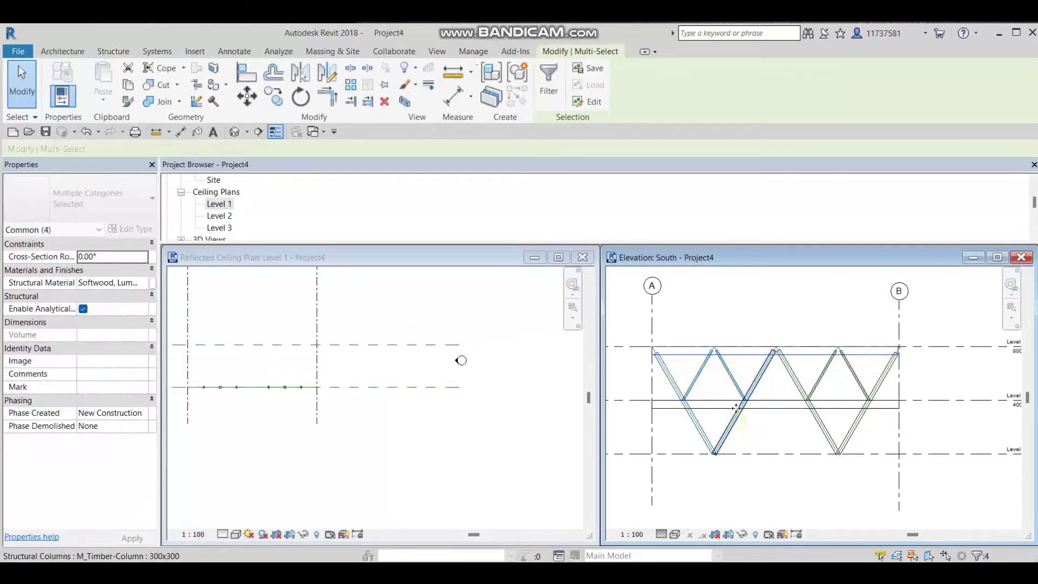
left_click(730, 402, "ctrl")
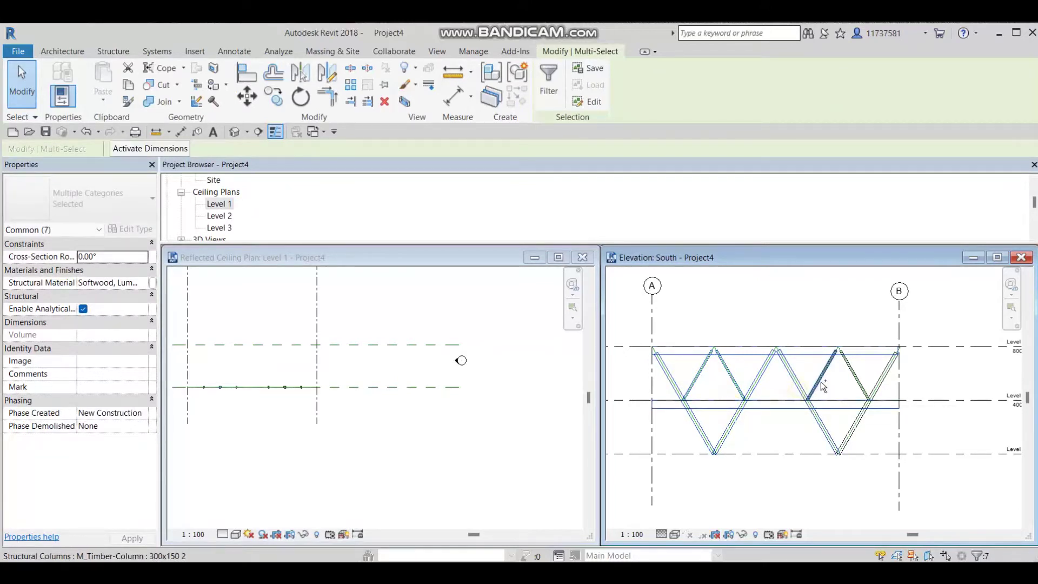
left_click(855, 379, "ctrl")
left_click(859, 418, "ctrl")
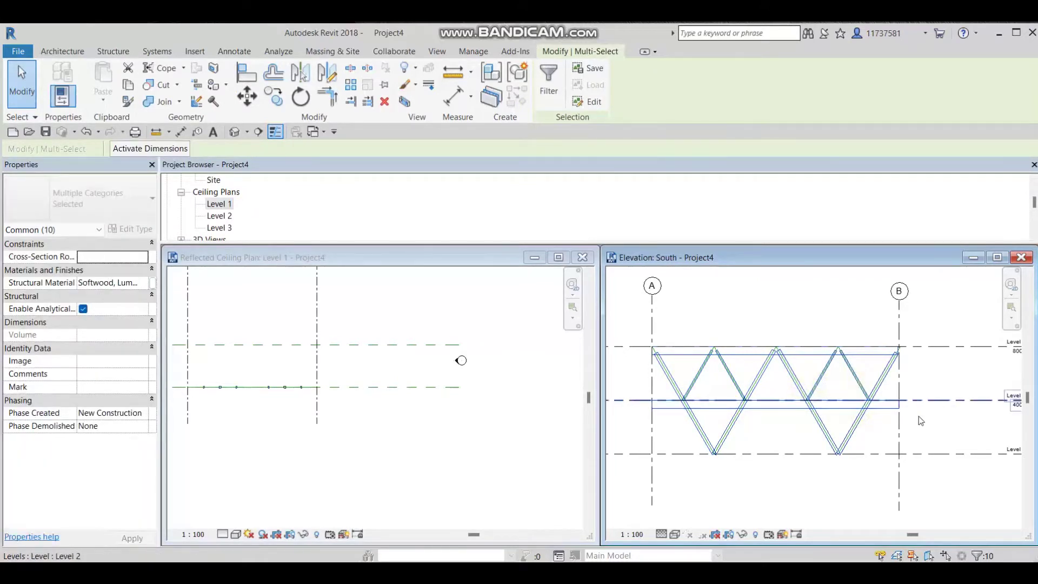
scroll(917, 423, "up", 1)
scroll(915, 461, "down", 1)
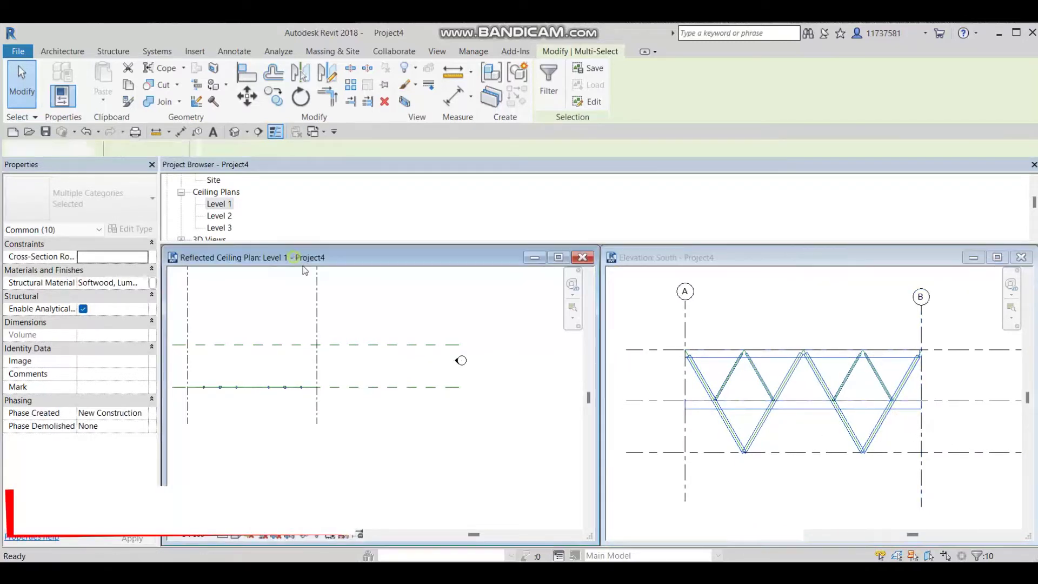
mouse_move(354, 261)
left_mouse_down()
mouse_move(383, 273)
mouse_move(365, 270)
left_mouse_up()
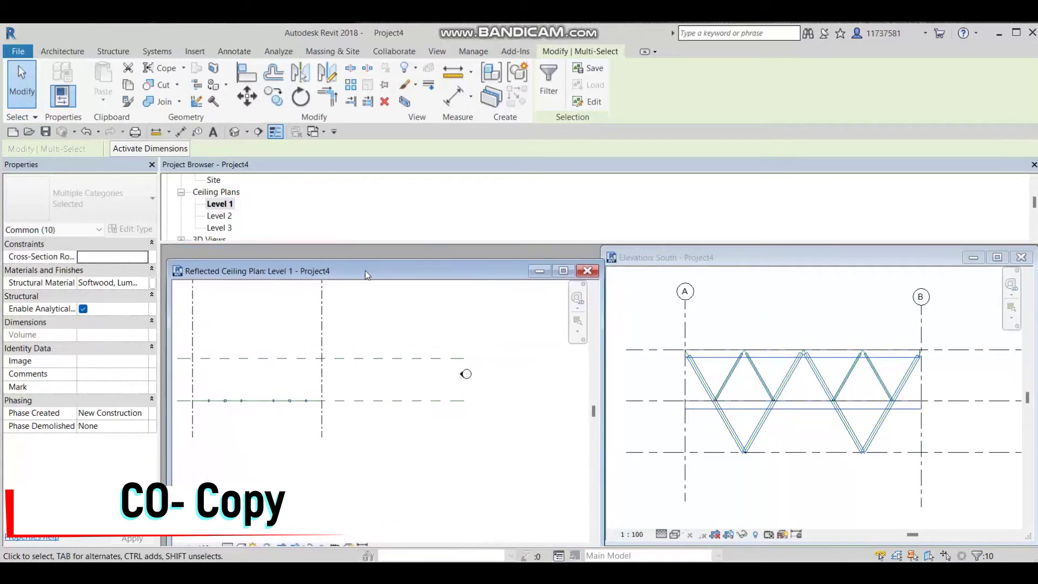
left_click(272, 96)
scroll(252, 374, "up", 2)
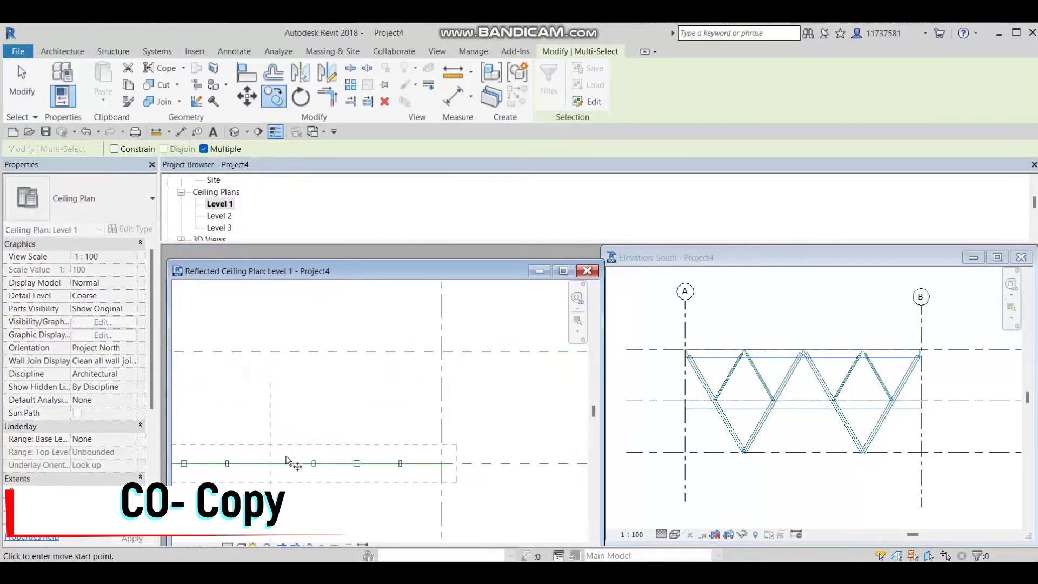
left_click(272, 464)
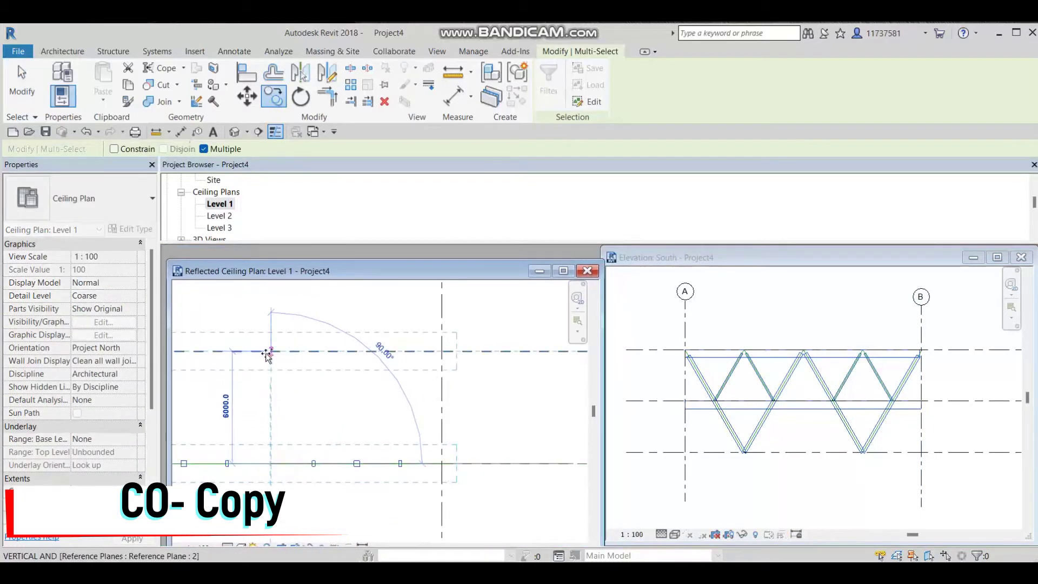
left_click(266, 352)
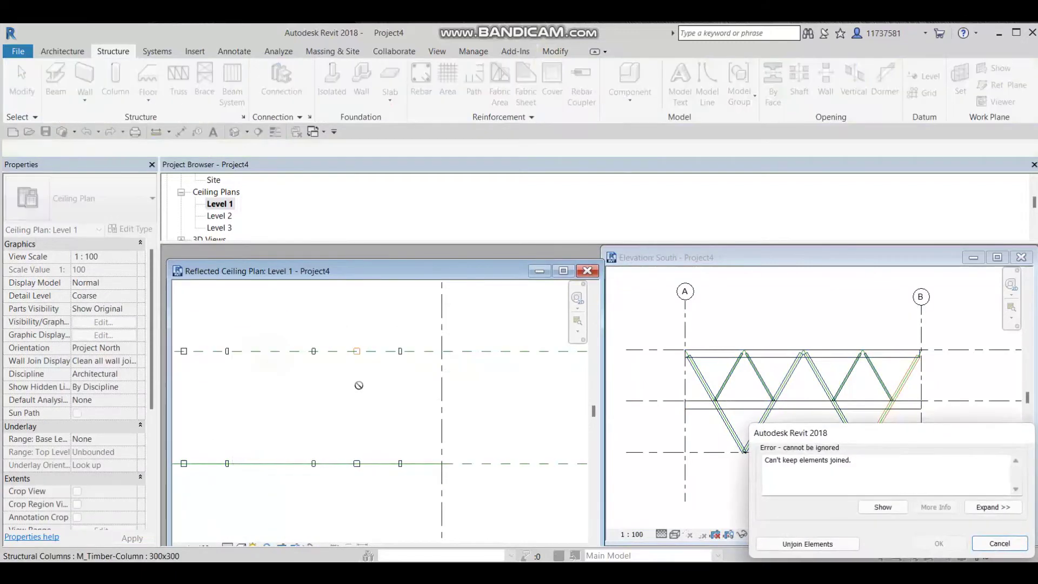
left_click(787, 543)
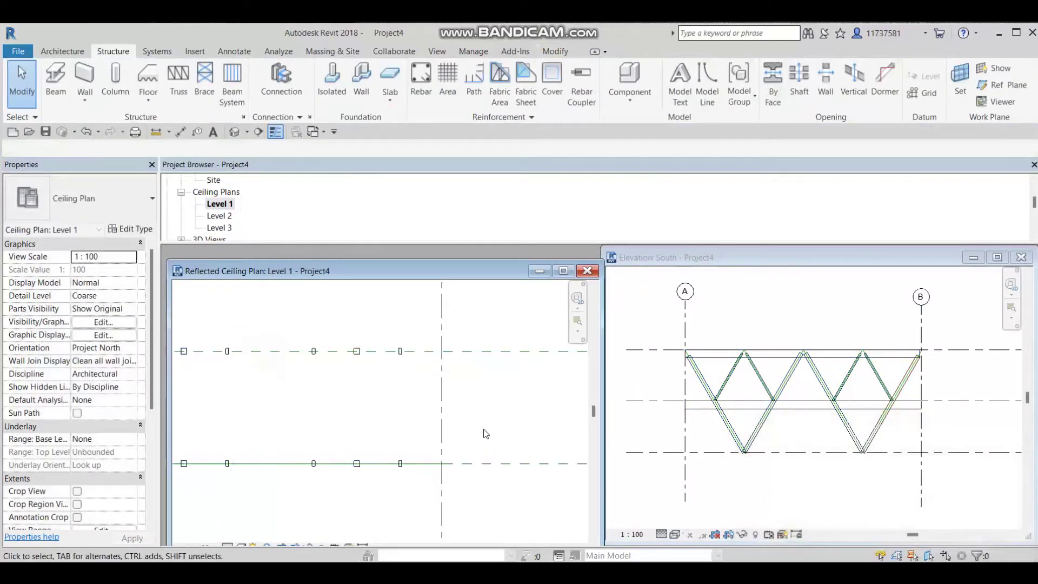
- Try to place an M_Timber 600x600 beam across the two trusses at the first small columns in the Level 1 ceiling plan
left_click(563, 271)
left_click(234, 132)
middle_click_drag(703, 405, 560, 462, "shift")
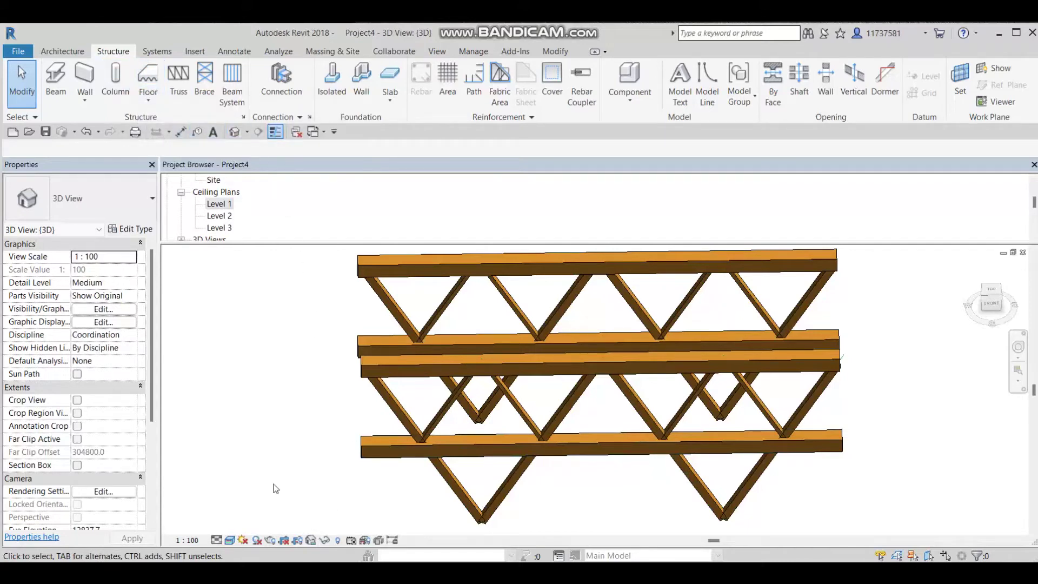
double_click(227, 208)
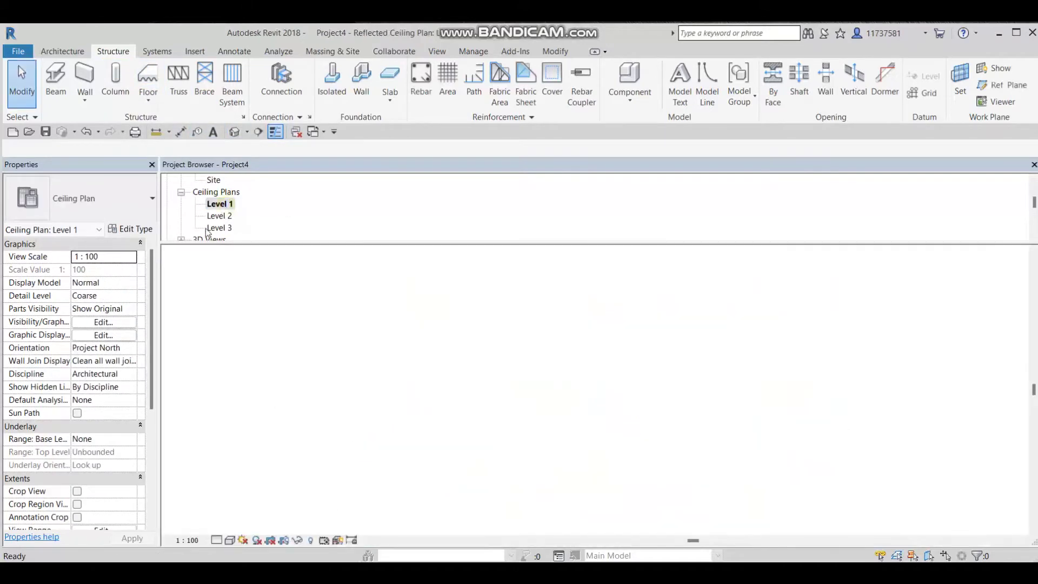
left_click(61, 74)
middle_click_drag(420, 322, 691, 322)
scroll(377, 342, "up", 1)
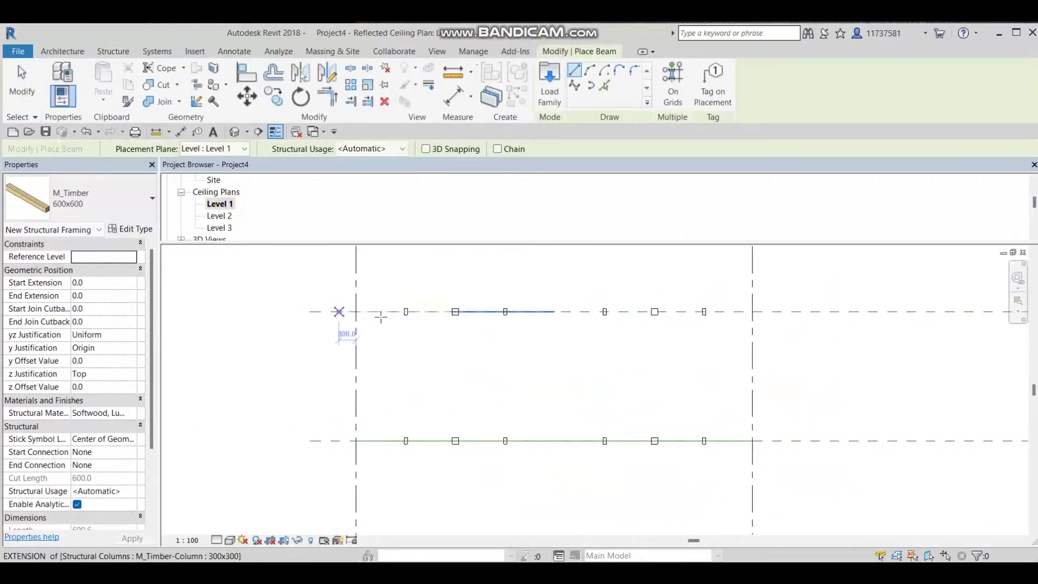
left_click(405, 311)
left_click(405, 441)
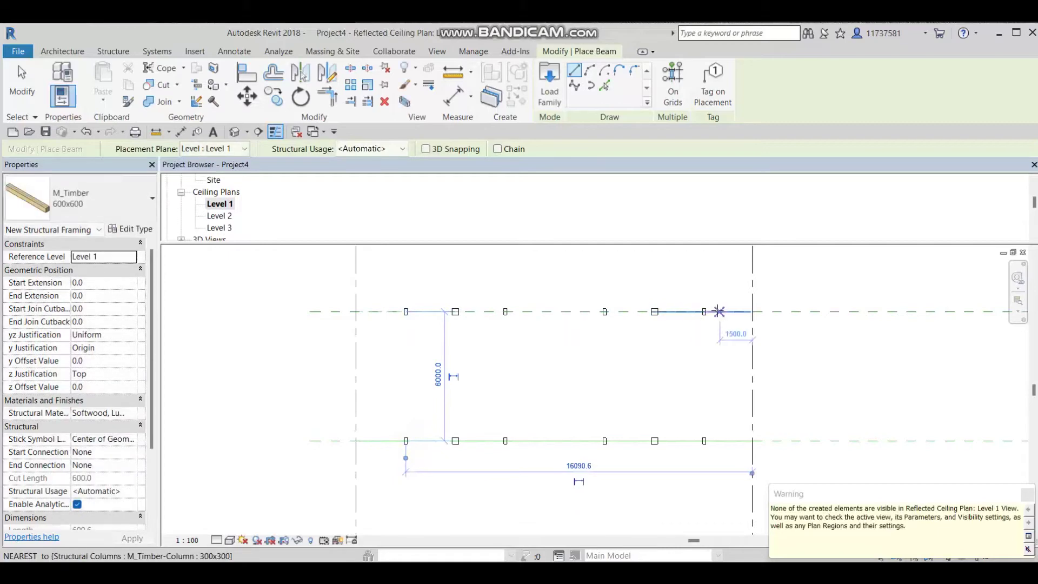
left_click(704, 311)
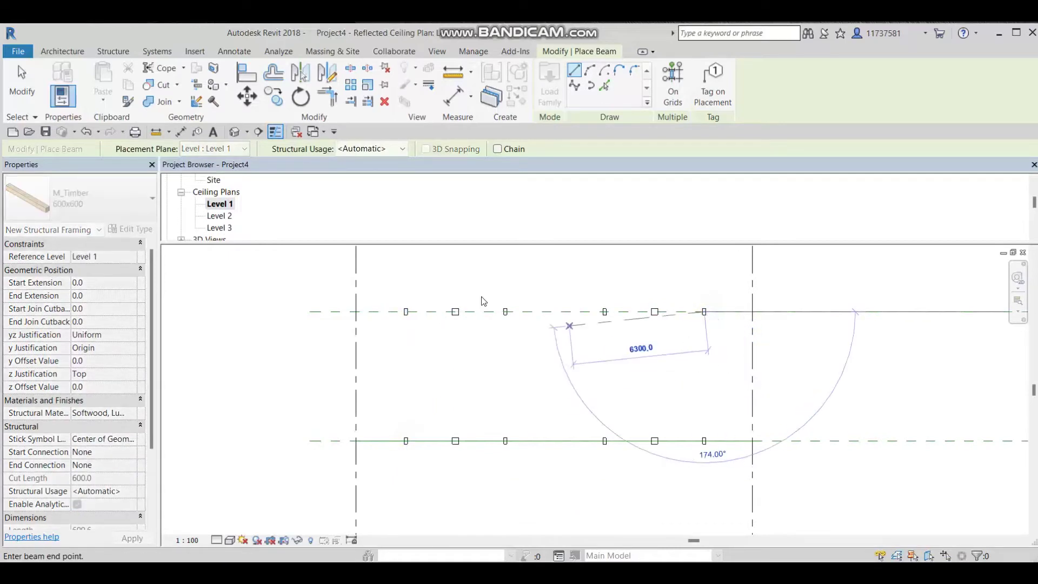
key("Escape")
scroll(357, 254, "up", 1)
scroll(225, 204, "up", 2)
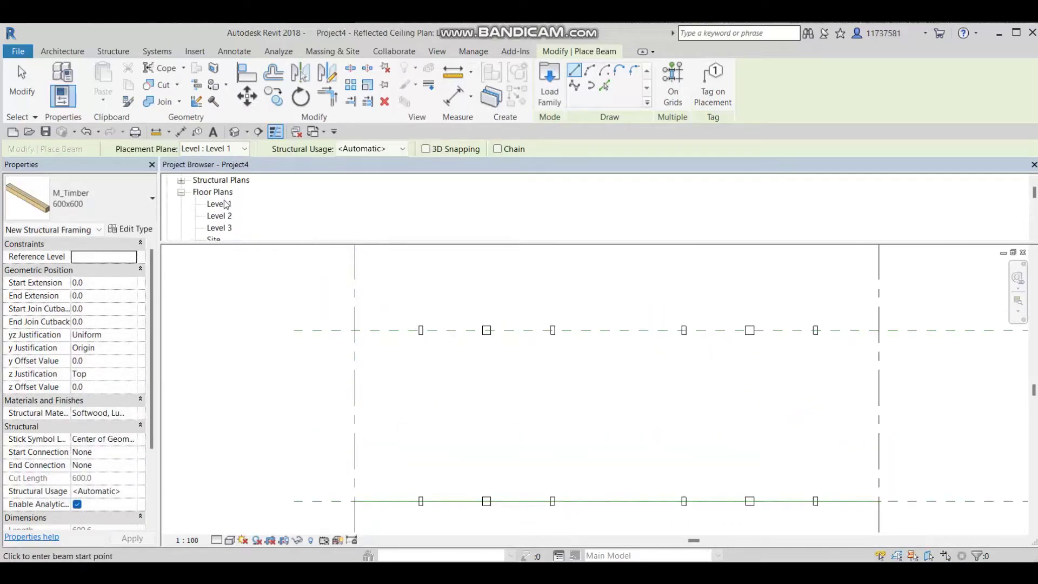
- Delete the 600x600 cross beam placed on Level 1, picking it in the 3D view
double_click(225, 203)
scroll(394, 370, "down", 3)
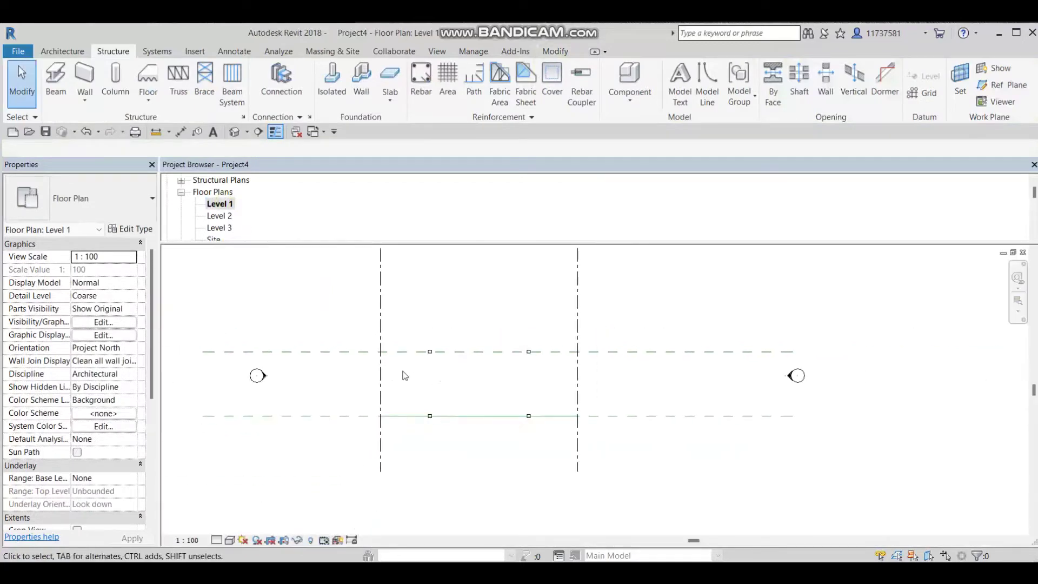
left_click(244, 133)
middle_click_drag(520, 341, 427, 461, "shift")
left_click(420, 513)
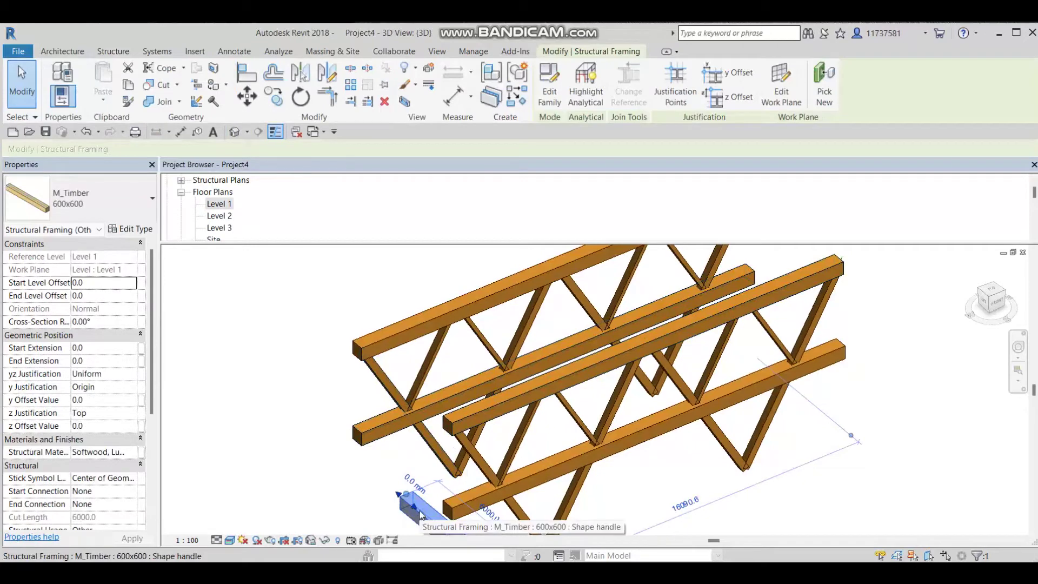
key("Delete")
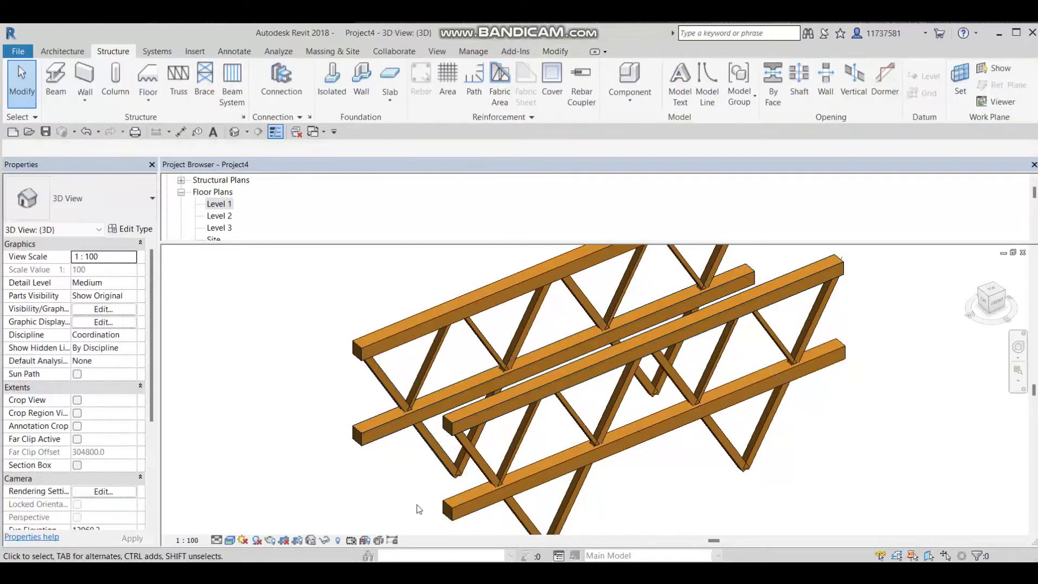
- Place M_Timber 600x600 cross beams between the two trusses at the first and last column pairs in the Level 2 floor plan
double_click(219, 216)
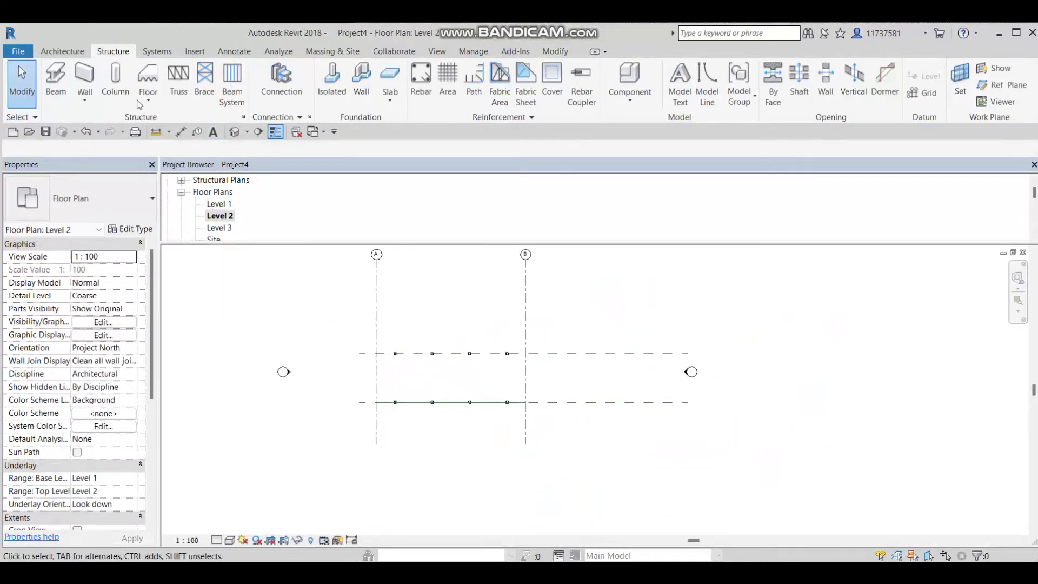
left_click(55, 81)
scroll(378, 358, "up", 2)
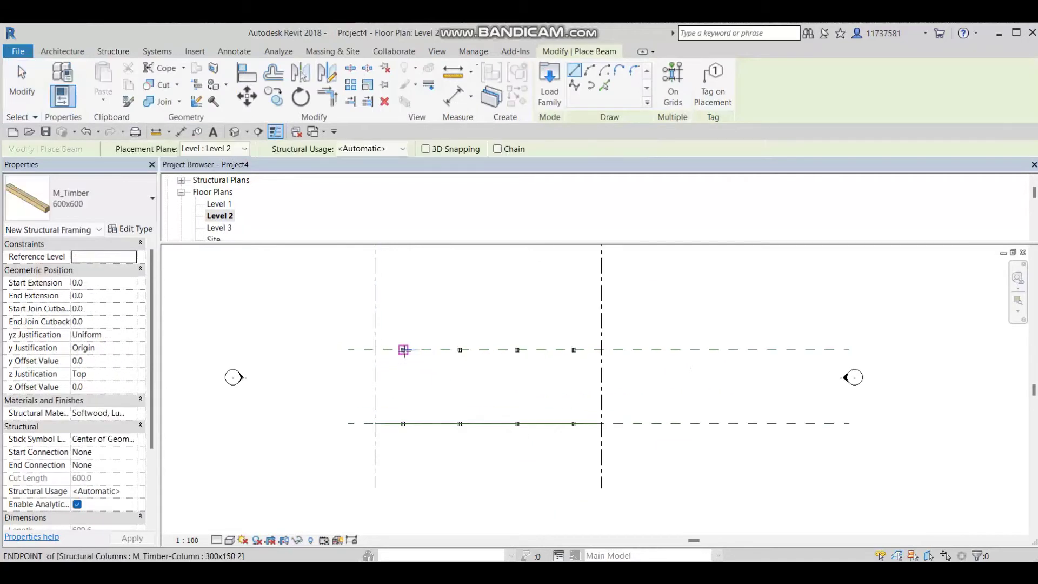
scroll(402, 349, "up", 4)
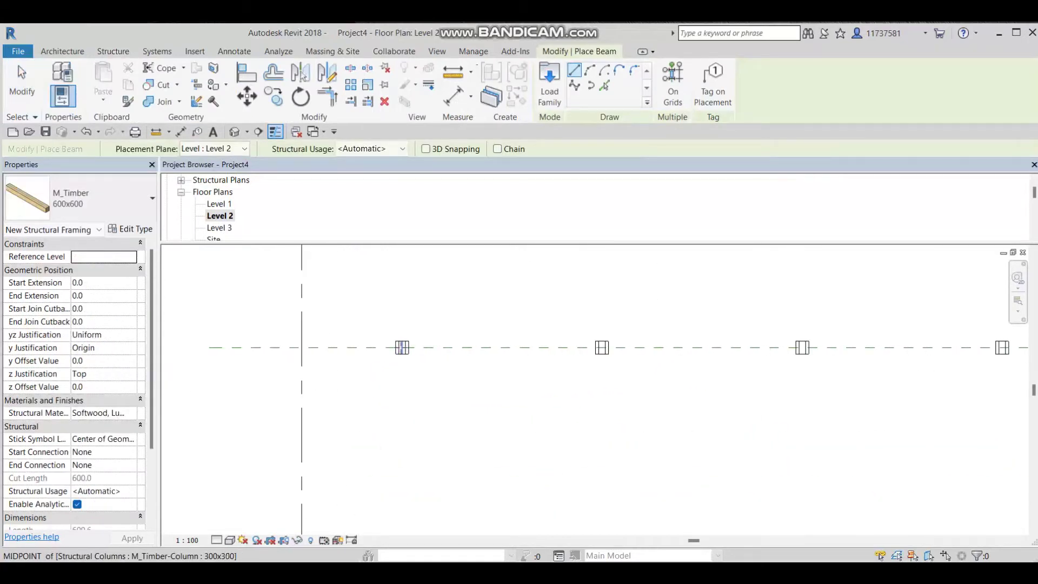
left_click(402, 347)
scroll(413, 433, "down", 1)
middle_click_drag(412, 452, 333, 246)
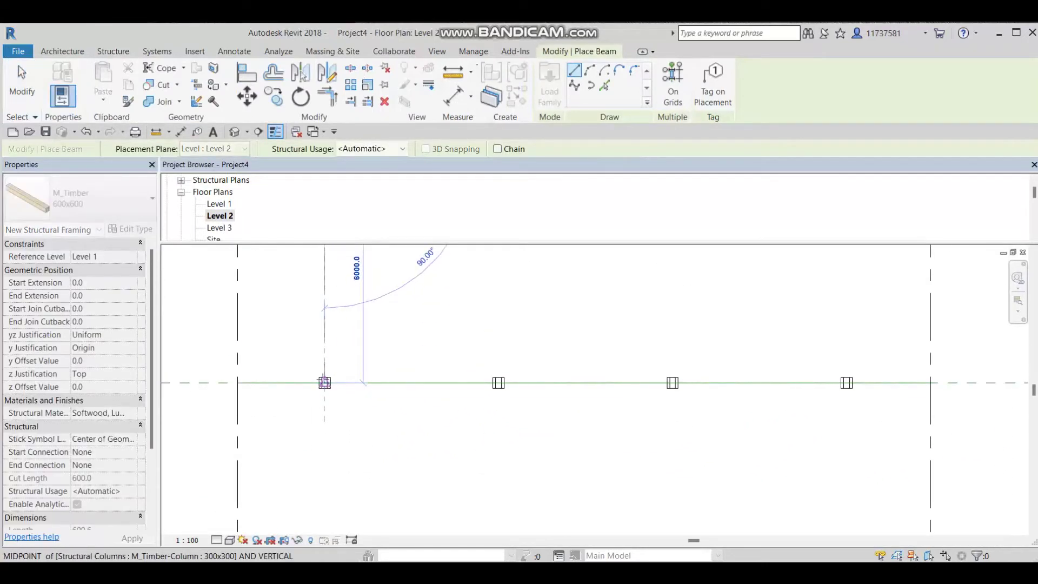
middle_click_drag(827, 367, 534, 331)
left_click(602, 378)
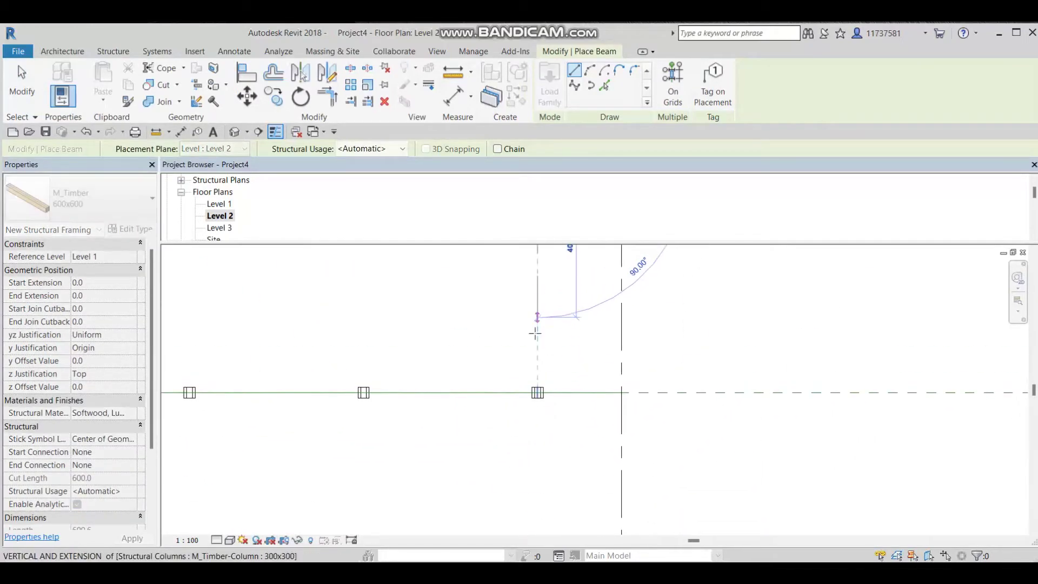
key("Escape")
key("Escape")
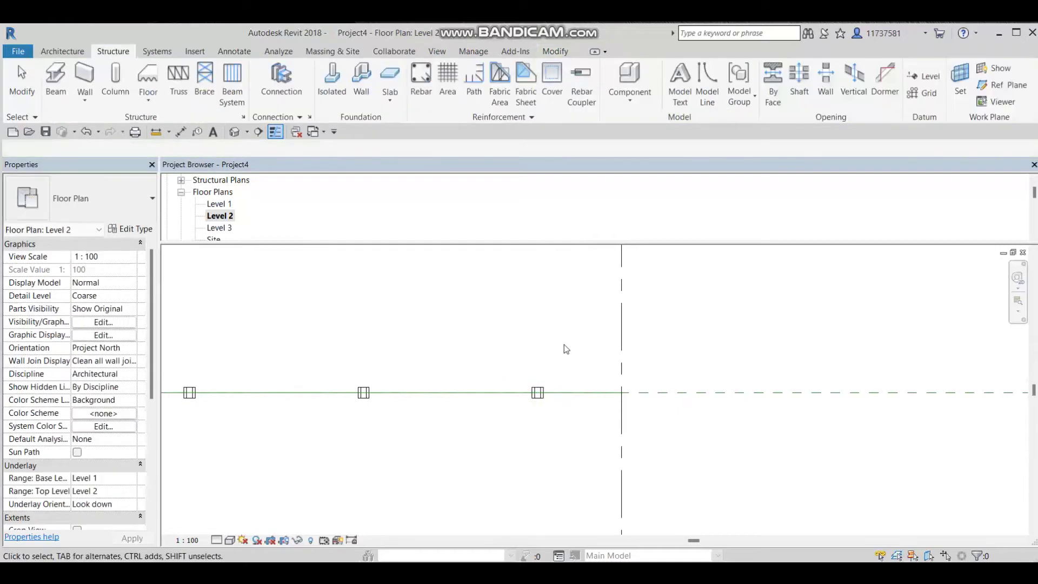
- Examine the cross beams between the two trusses in the 3D view and reopen the Level 2 floor plan
scroll(553, 365, "down", 1)
middle_click_drag(552, 365, 678, 388)
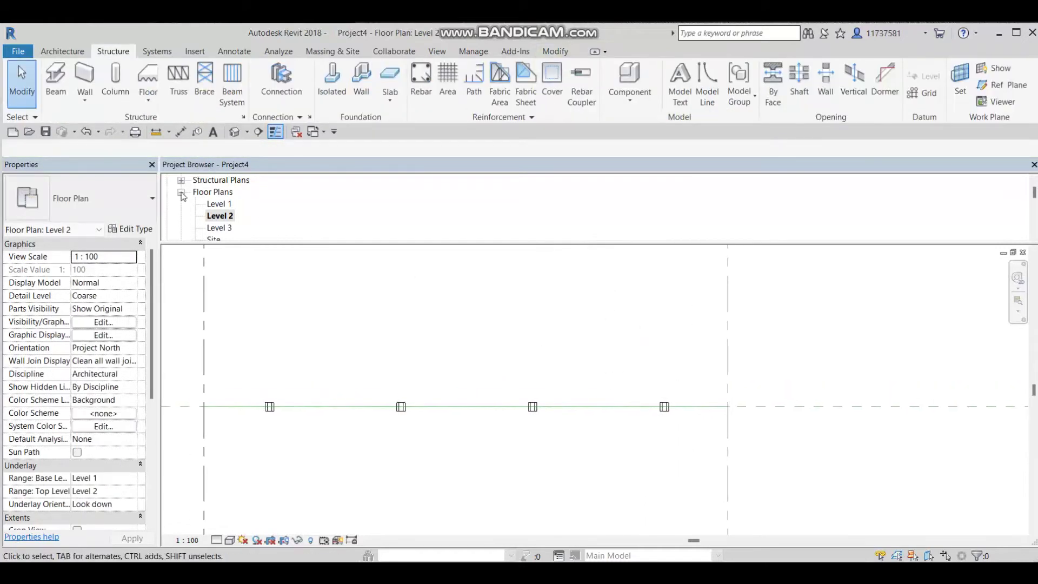
left_click(231, 134)
middle_click_drag(379, 416, 361, 426, "shift")
middle_click_drag(707, 332, 410, 308, "shift")
double_click(231, 214)
middle_click_drag(418, 344, 423, 463)
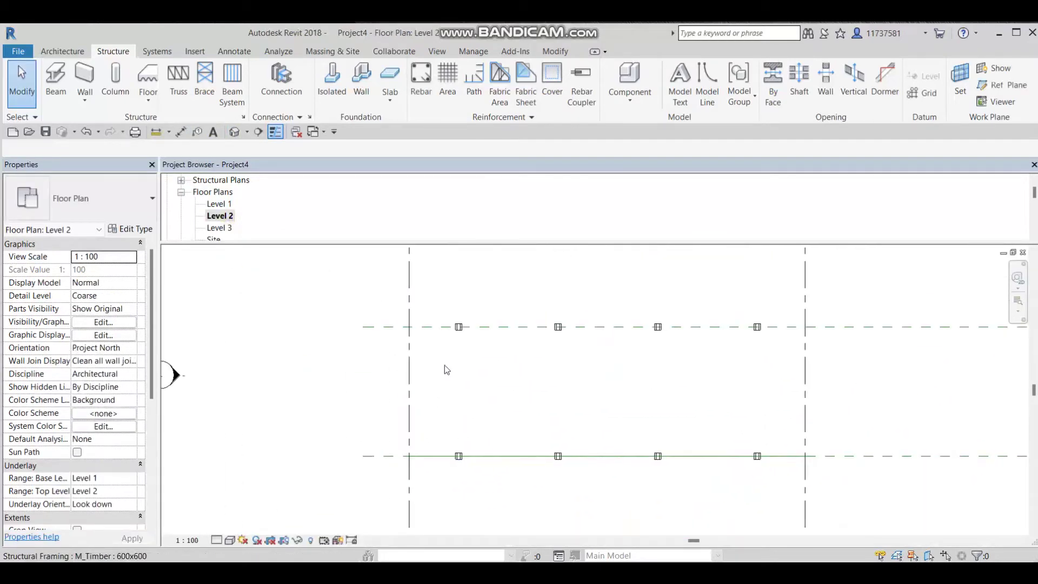
scroll(440, 367, "down", 1)
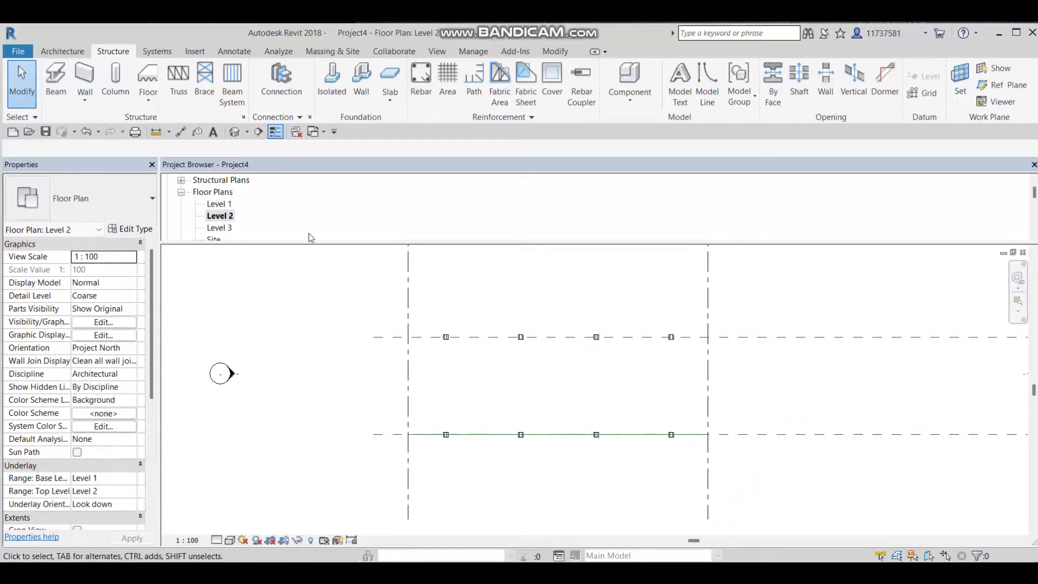
- Set the Level 2 floor plan's view range to Unlimited for both the bottom and the view depth level
key("r")
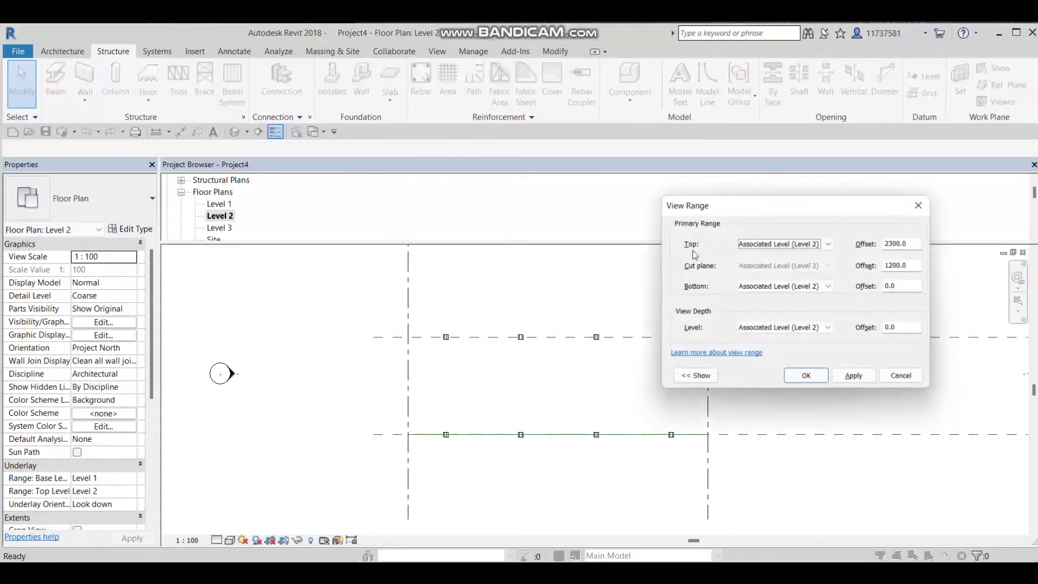
left_click(811, 326)
left_click(790, 358)
left_click(853, 375)
left_click(810, 286)
left_click(816, 316)
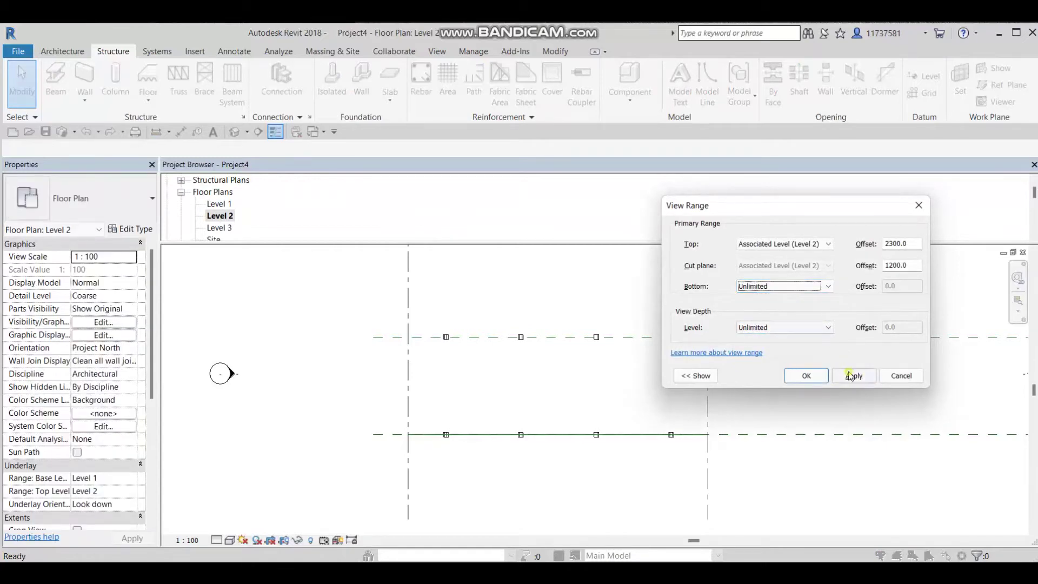
left_click(805, 375)
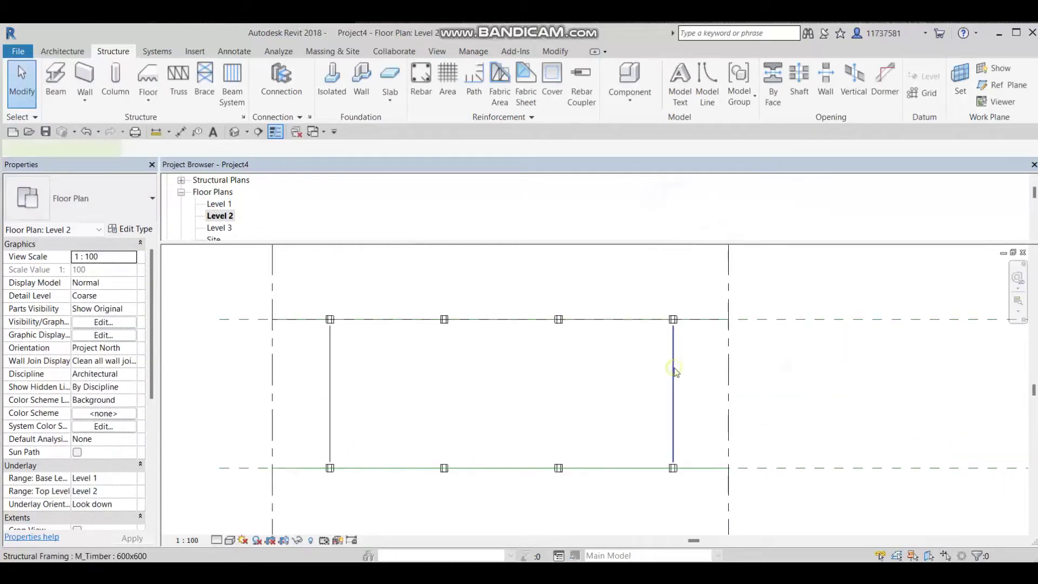
- Delete both 600x600 cross beams between the two trusses in the Level 2 floor plan
left_click(674, 370)
scroll(655, 358, "down", 2)
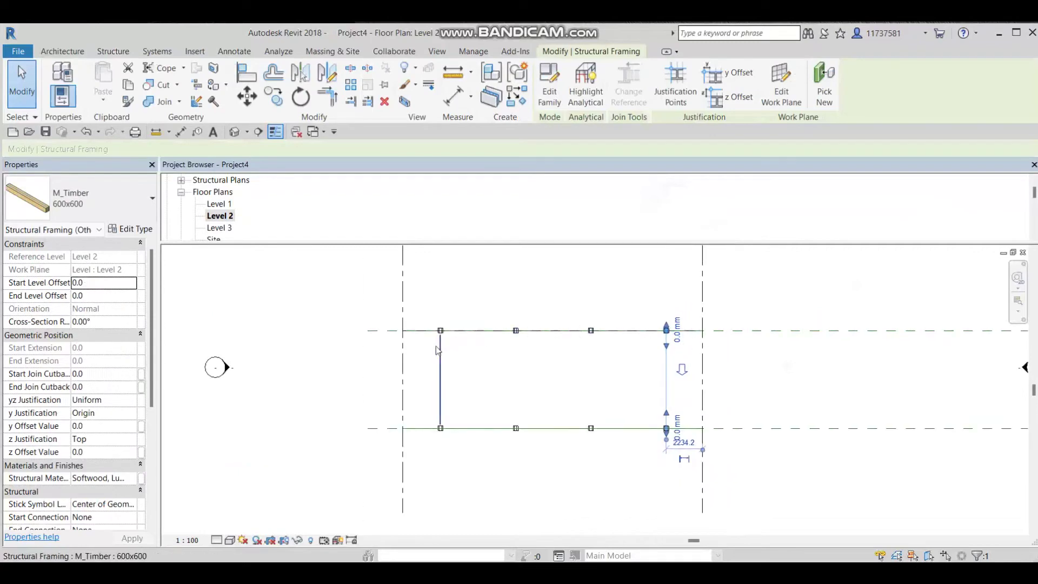
left_click(443, 358)
key("Delete")
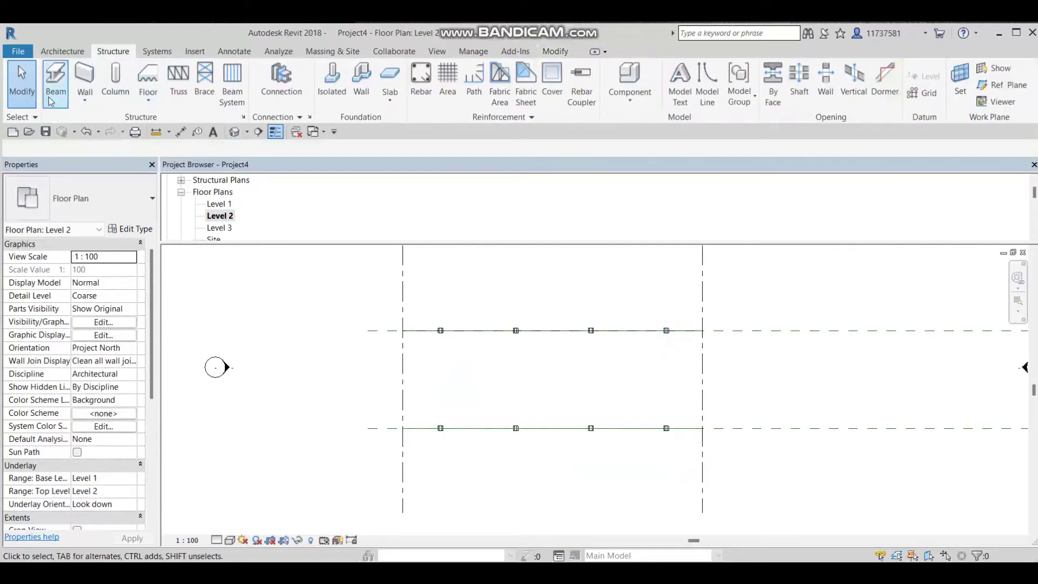
- Place M_Timber 600x600 cross beams on Level 2 between the two trusses at both chord ends and inspect them in 3D
left_click(56, 81)
left_click(108, 208)
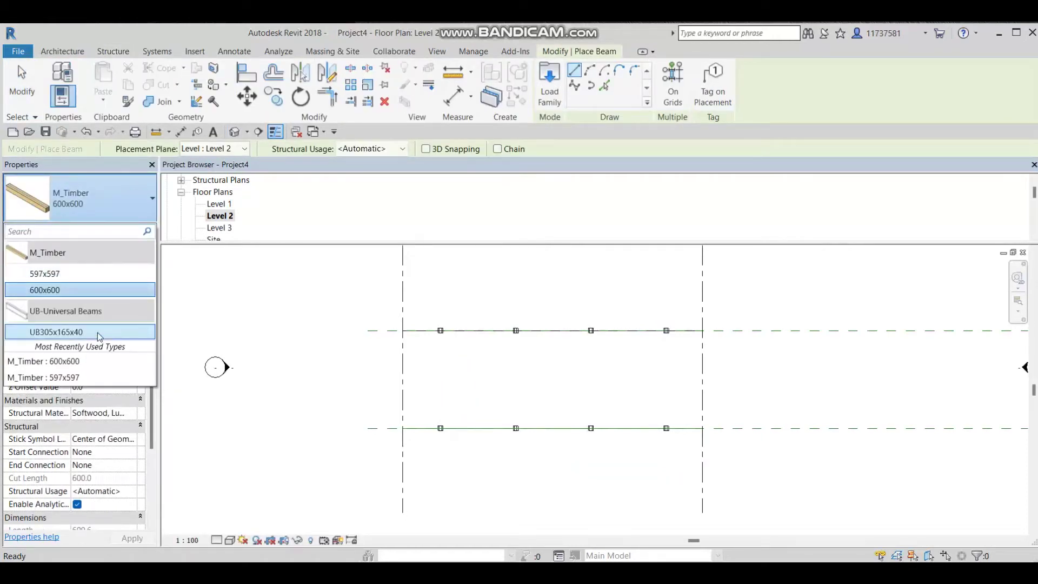
left_click(421, 344)
left_click(403, 349)
key("Escape")
left_click(400, 330)
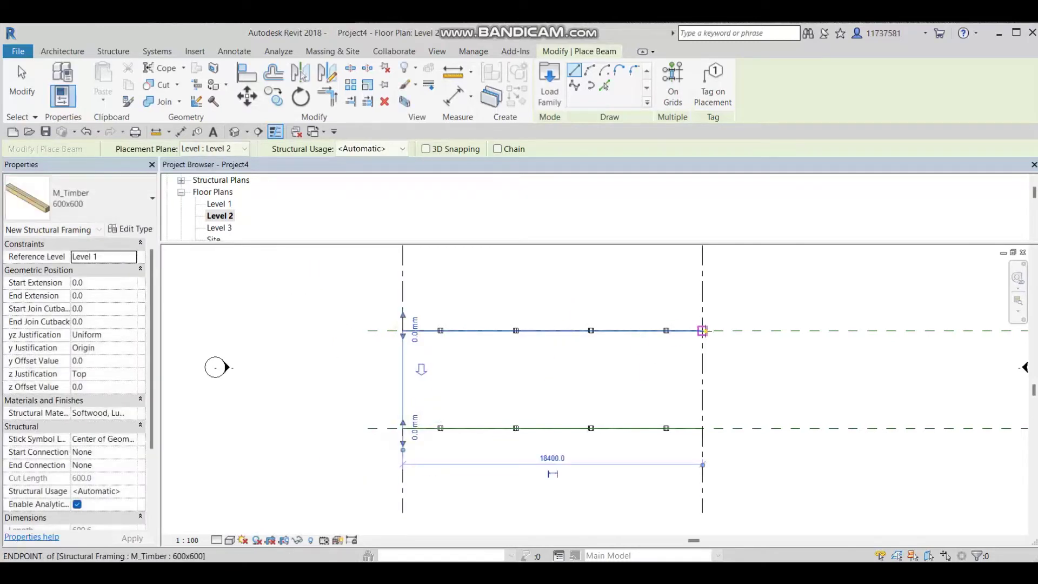
left_click(702, 330)
left_click(702, 428)
left_click(234, 132)
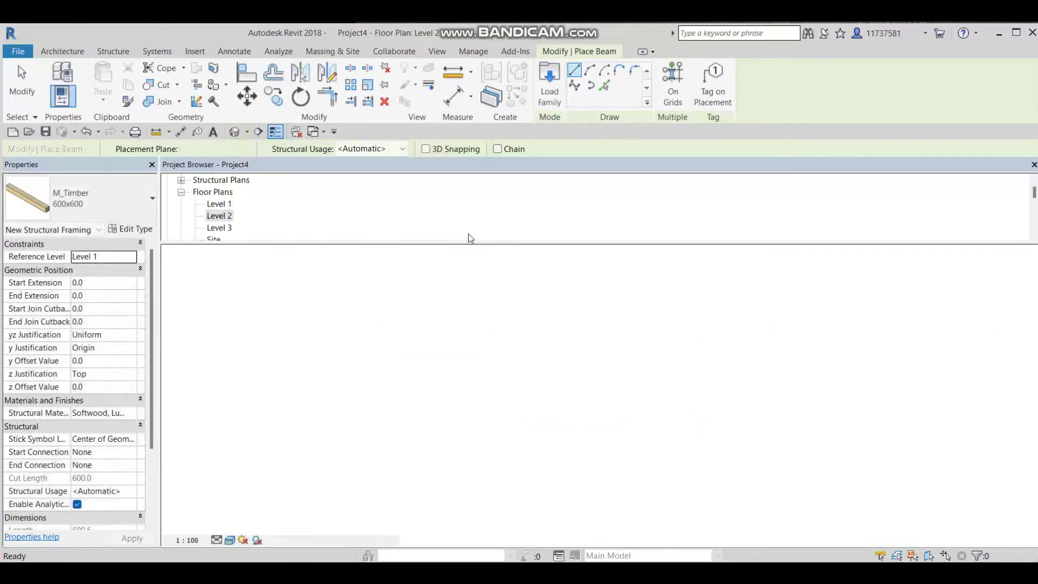
middle_click_drag(669, 276, 621, 273, "shift")
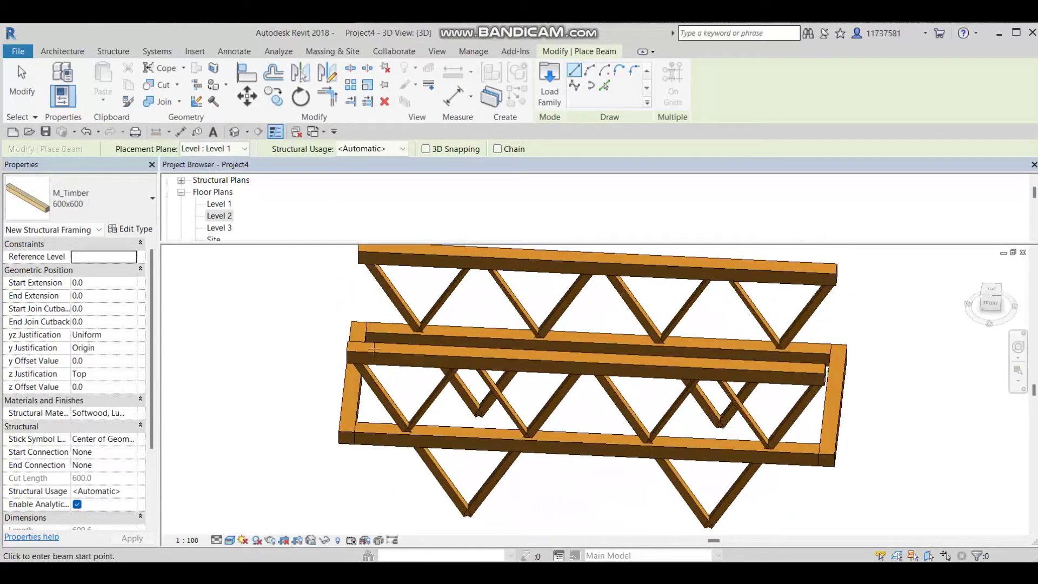
- Copy both Level 2 cross beams to the clipboard and paste them aligned to Level 3
key("Escape")
key("Escape")
left_click(843, 398)
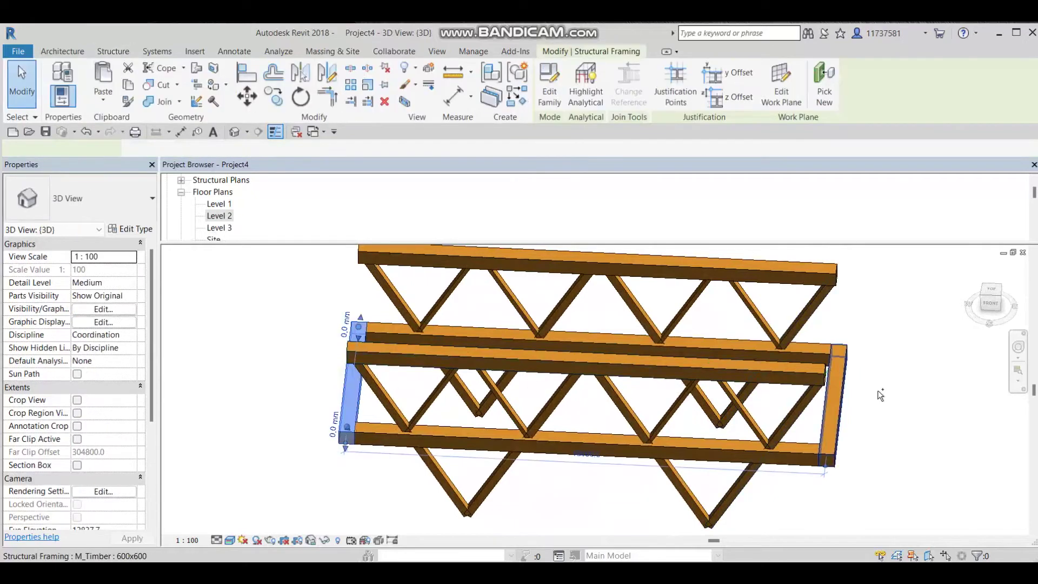
left_click(846, 399, "ctrl")
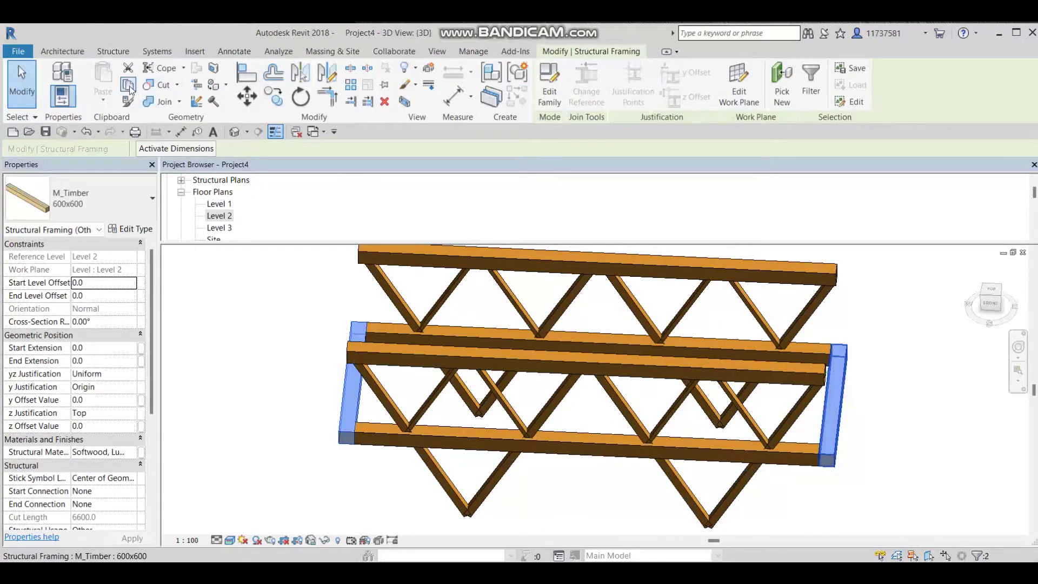
left_click(107, 102)
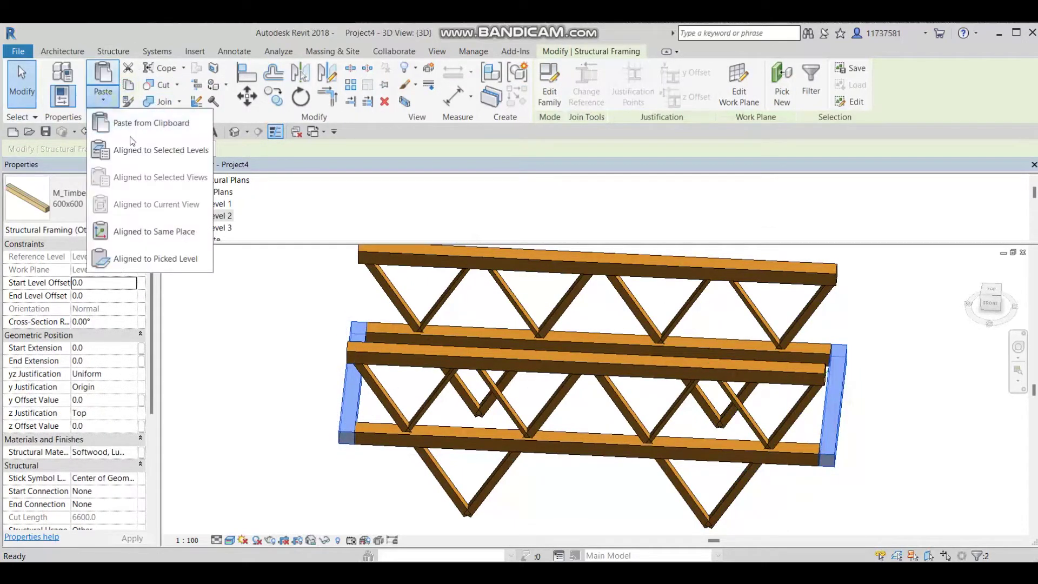
left_click(160, 154)
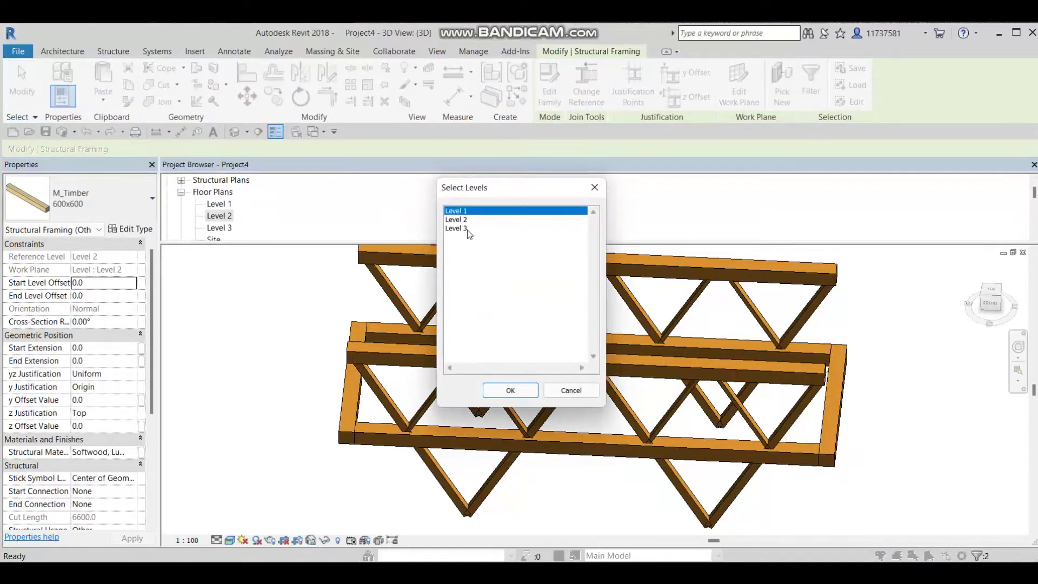
left_click(467, 228)
left_click(510, 389)
key("Escape")
middle_click_drag(672, 346, 704, 275, "shift")
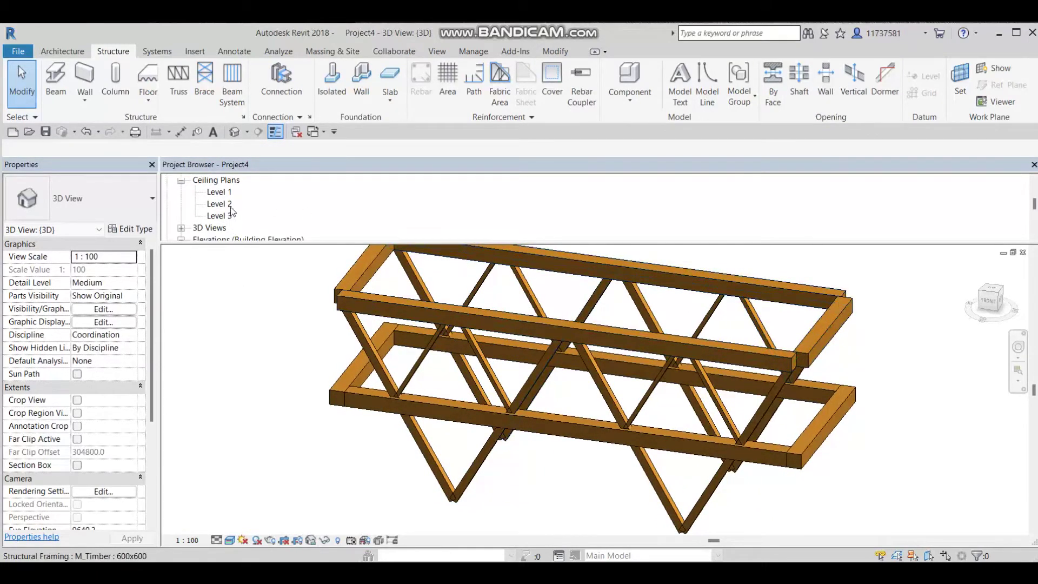
- Try to stretch the front Level 3 chord's end to the cross beam in the 3D view, and undo the edit
left_click(229, 207)
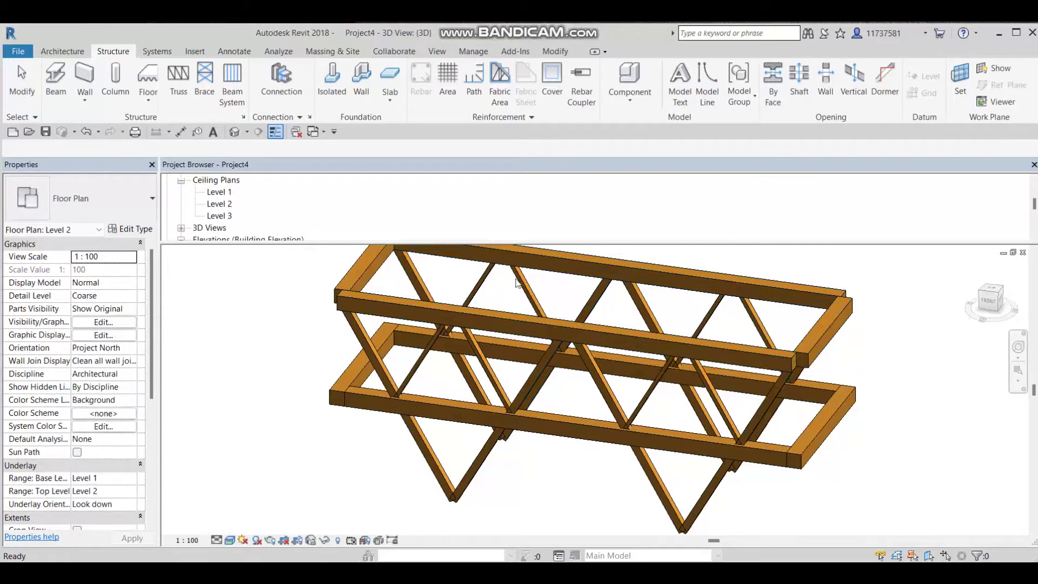
left_click(779, 359)
middle_click_drag(779, 359, 818, 335, "shift")
left_click_drag(813, 321, 819, 328)
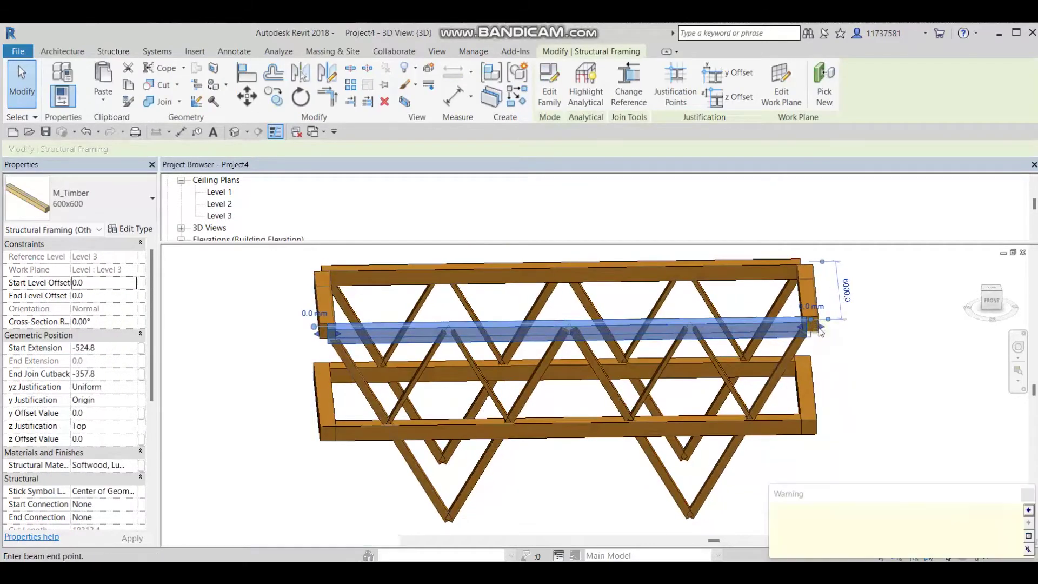
key("ctrl+z")
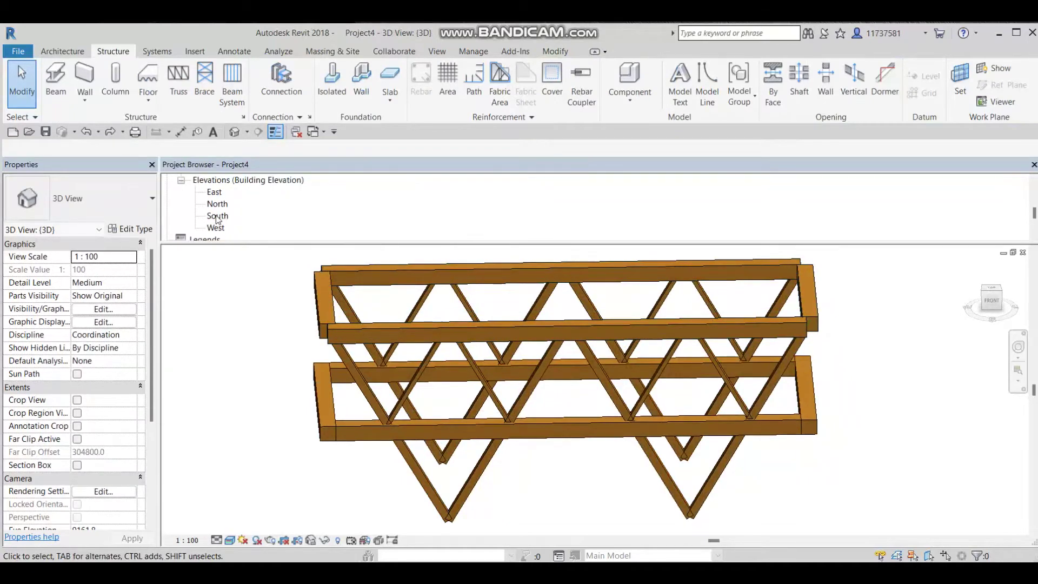
- In the South elevation, stretch the right-hand end of the Level 3 chord to an End Join Cutback of about -519.6
double_click(217, 216)
scroll(478, 334, "up", 5)
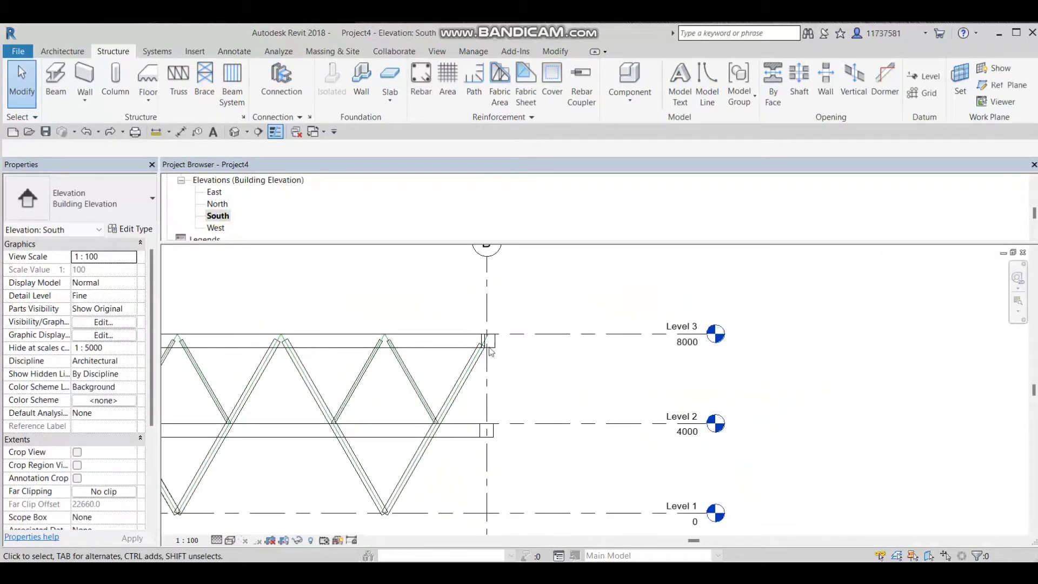
left_click(412, 327)
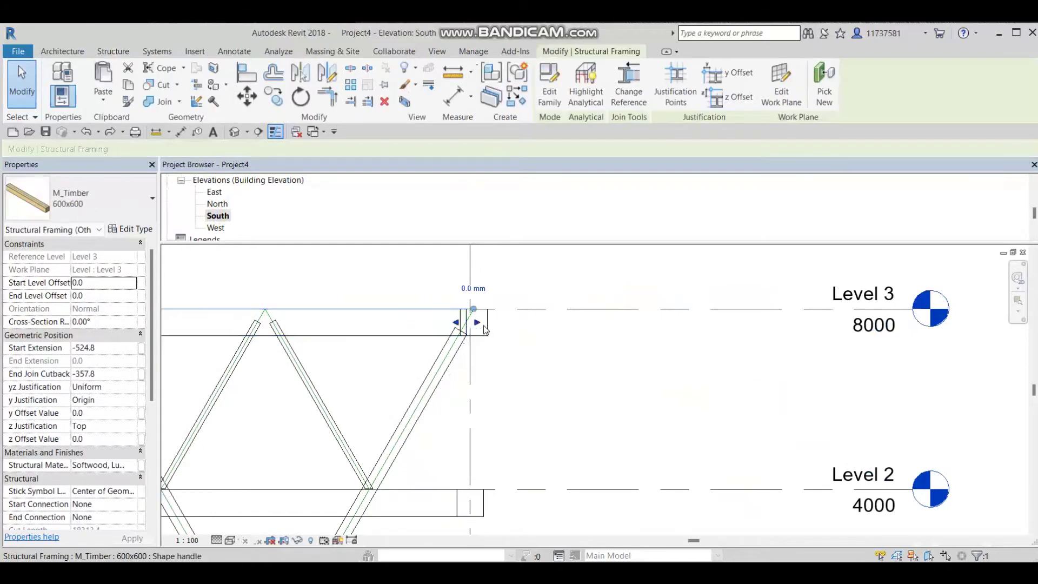
left_click_drag(479, 323, 487, 323)
scroll(470, 385, "down", 1)
middle_click_drag(456, 410, 453, 397)
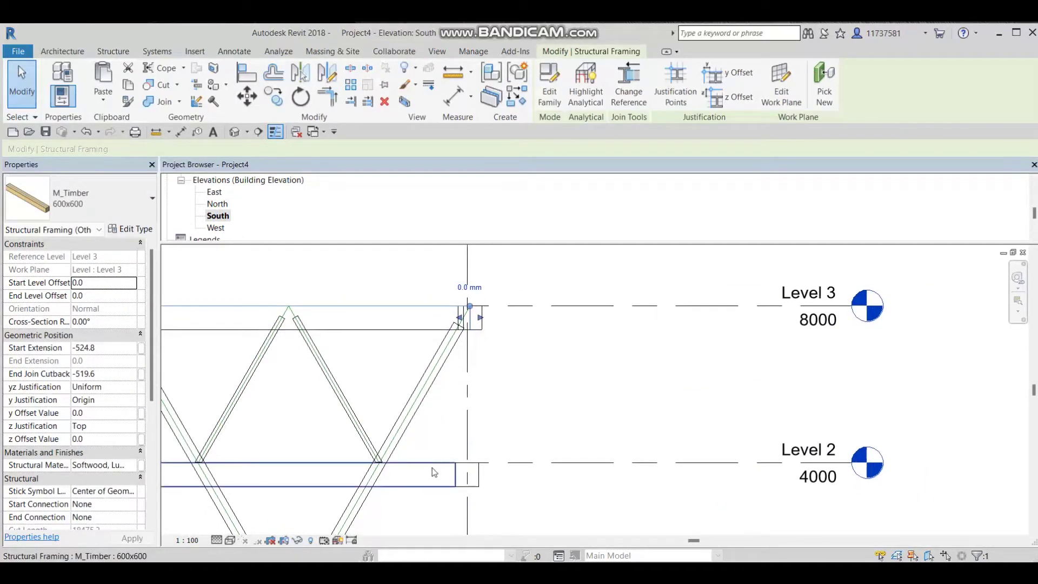
- Stretch the right-hand end of the Level 2 chord across the cross beam to an End Join Cutback of -600
left_click(433, 469)
left_click_drag(468, 478, 468, 479)
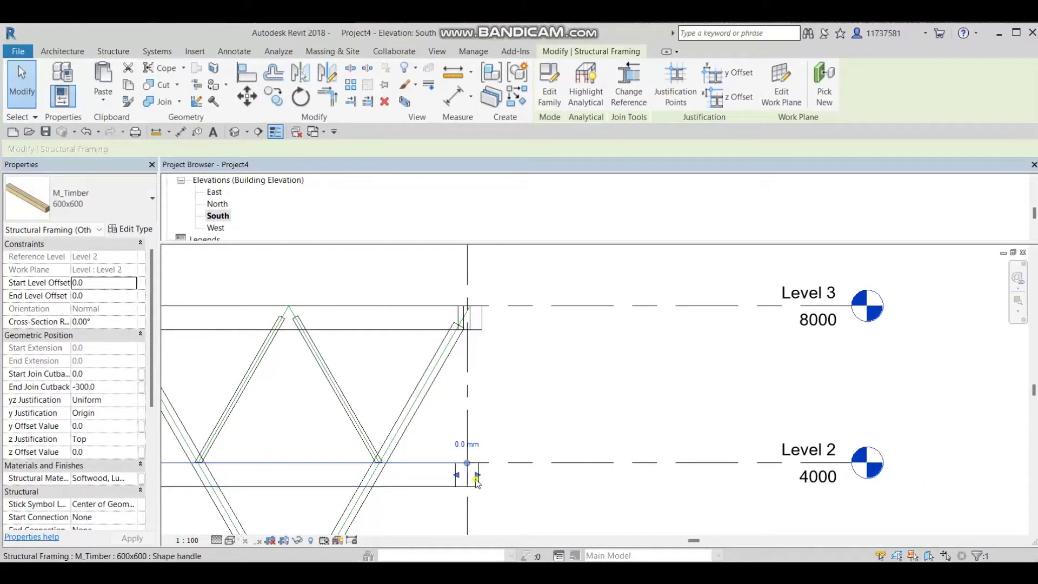
left_click(436, 475)
- Stretch the left-hand end of the Level 3 chord to a Start Extension of -224.8 and check the fit in 3D
middle_click_drag(438, 472, 966, 464)
scroll(451, 319, "down", 1)
left_click(399, 313)
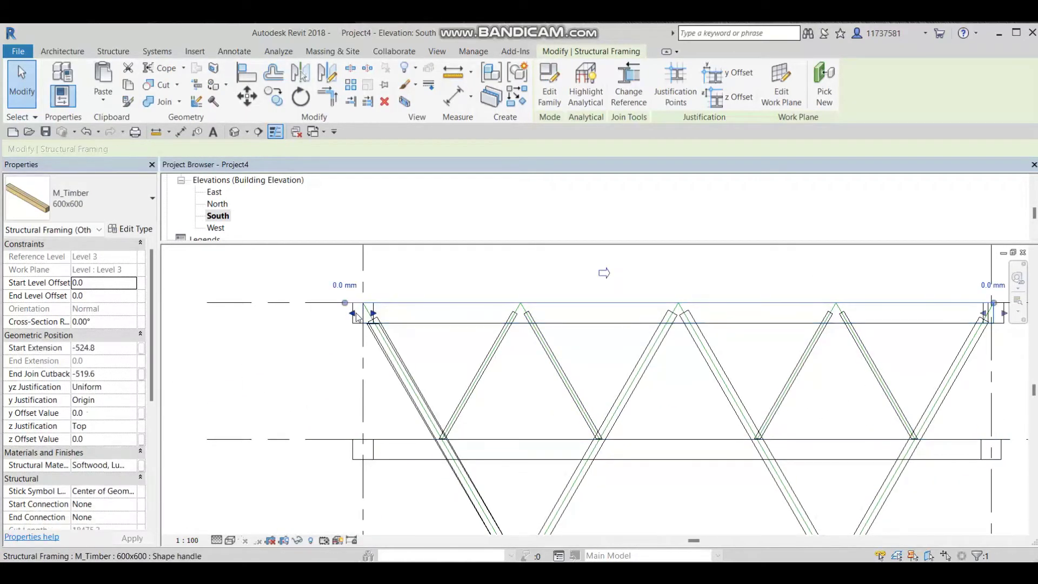
left_click(391, 454)
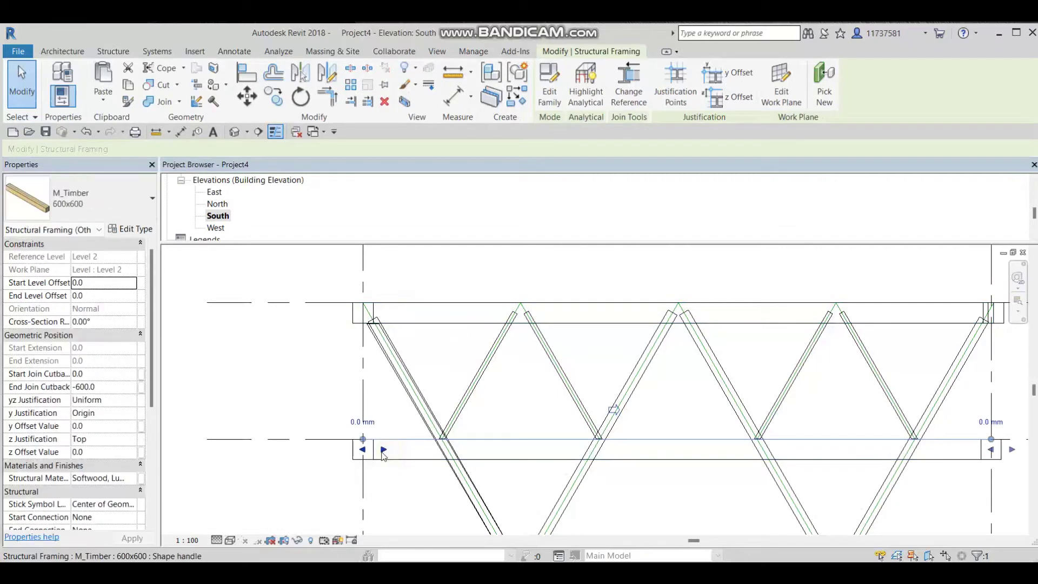
left_click(234, 131)
middle_click_drag(529, 373, 503, 340, "shift")
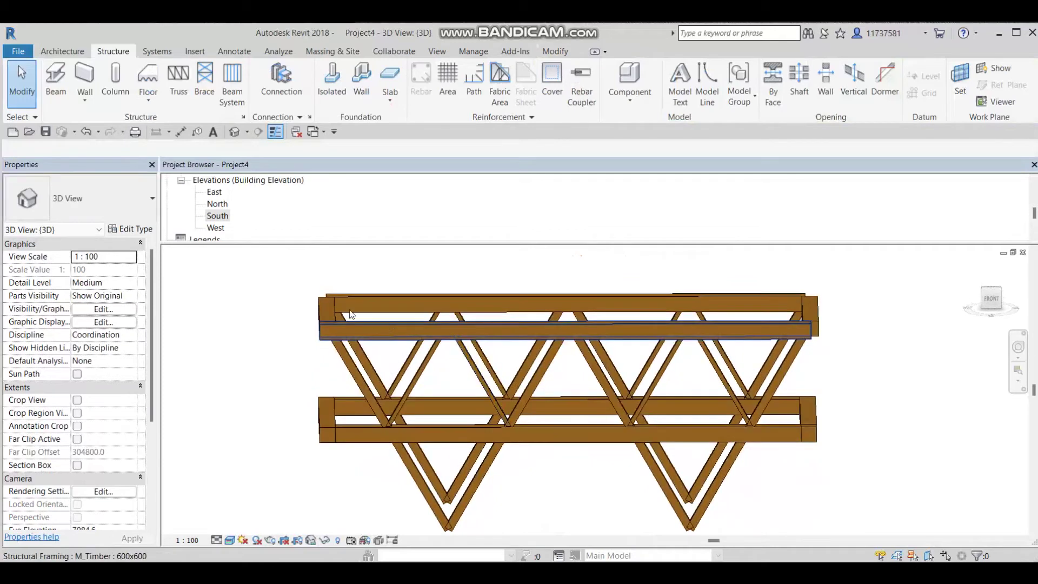
- In the South elevation, stretch the Level 3 chord's right-hand end to an End Join Cutback of -819.6 and check it in 3D
double_click(230, 216)
middle_click_drag(788, 352, 619, 371)
left_click(784, 326)
left_click_drag(834, 332, 855, 349)
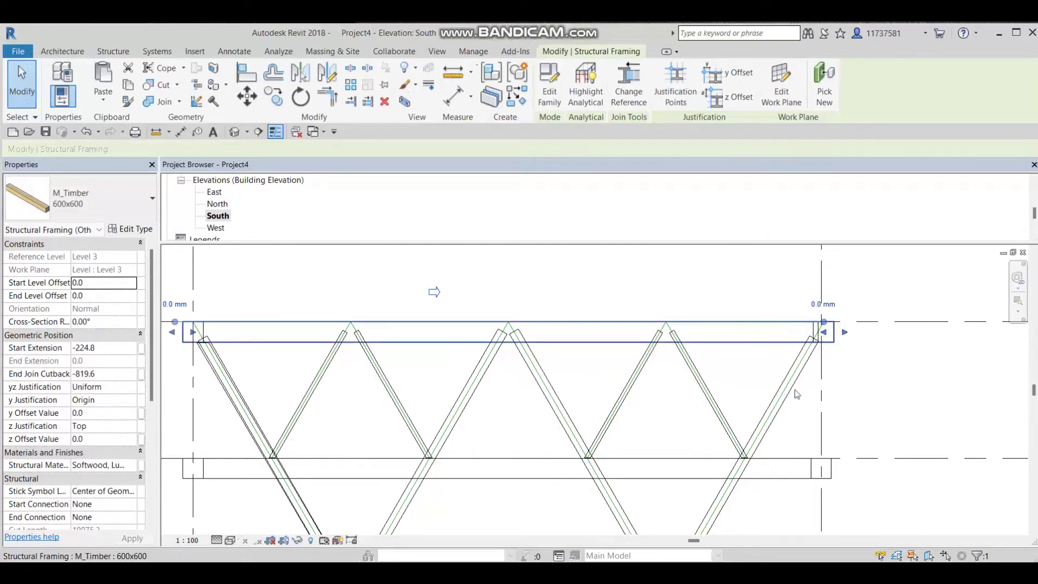
left_click(790, 474)
left_click(786, 335)
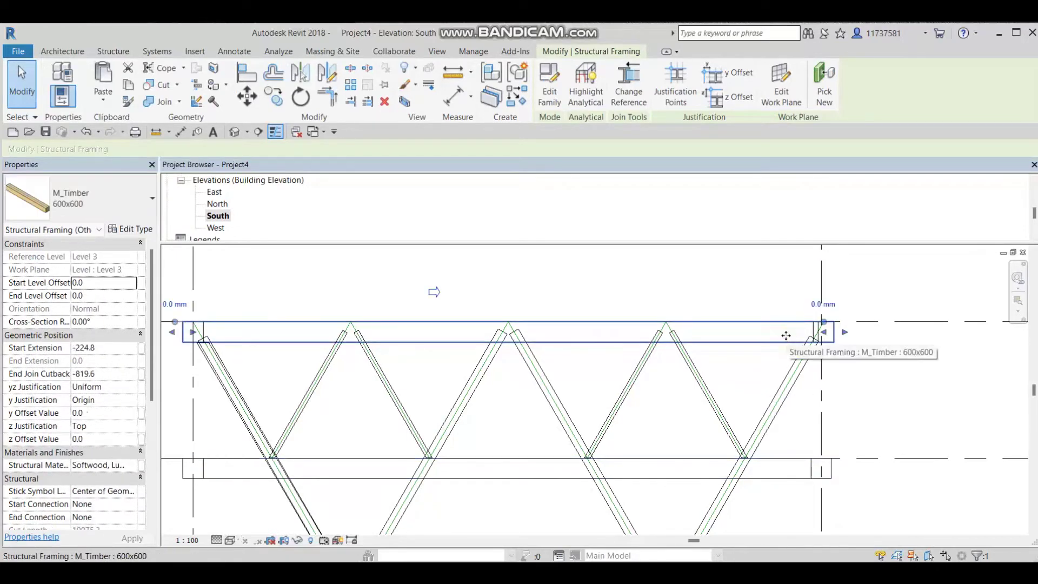
scroll(651, 354, "down", 2)
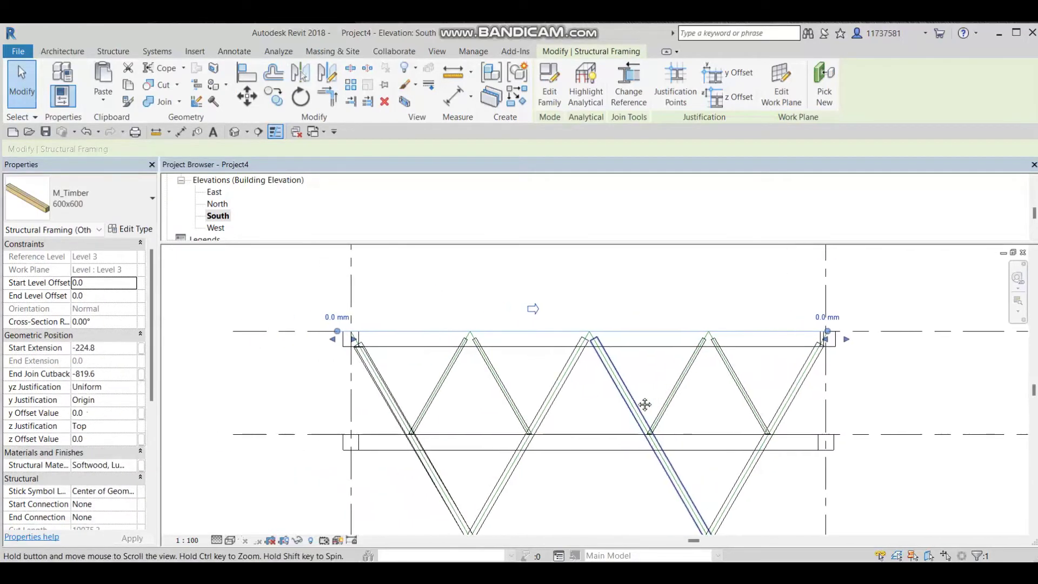
left_click(234, 132)
mouse_move(440, 352)
middle_mouse_down("shift")
mouse_move(471, 345)
mouse_move(432, 359)
mouse_move(446, 393)
mouse_move(465, 401)
mouse_move(424, 394)
mouse_move(448, 357)
middle_mouse_up("shift")
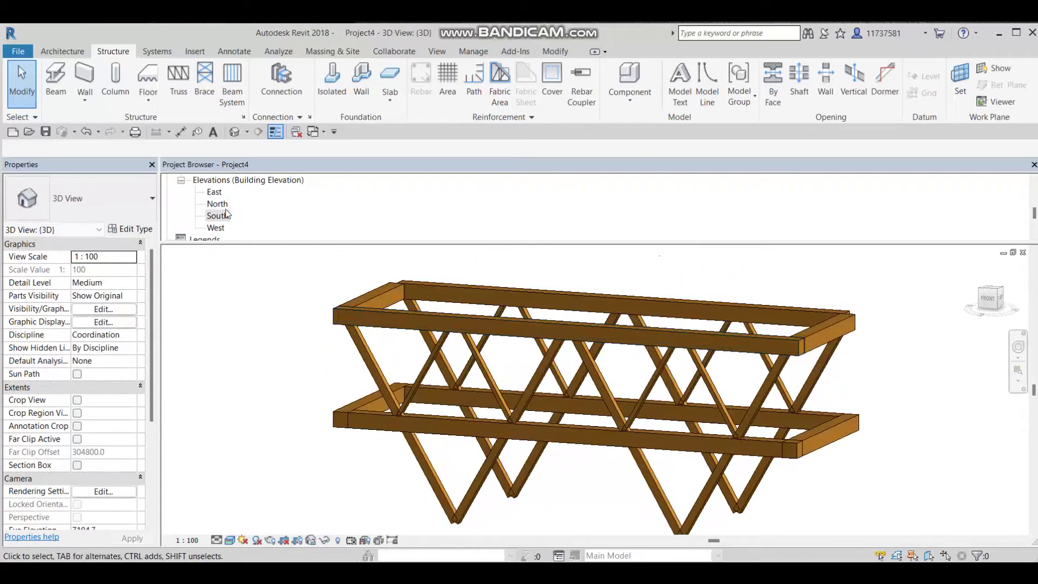
- Set the North elevation's detail level to Fine and stretch the Level 2 chord's right-hand end to a Start Join Cutback of -600
double_click(218, 217)
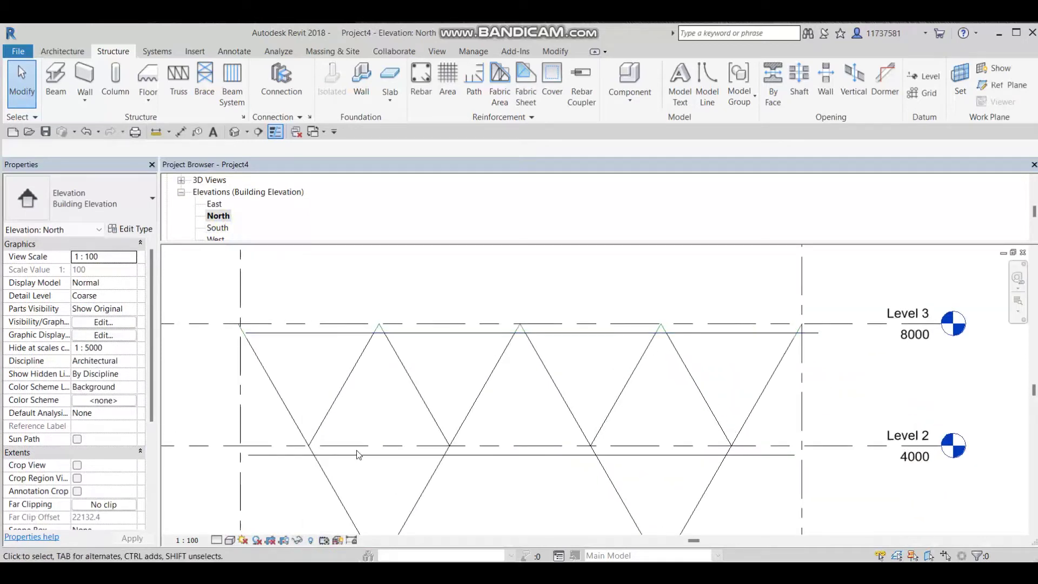
left_click(232, 525)
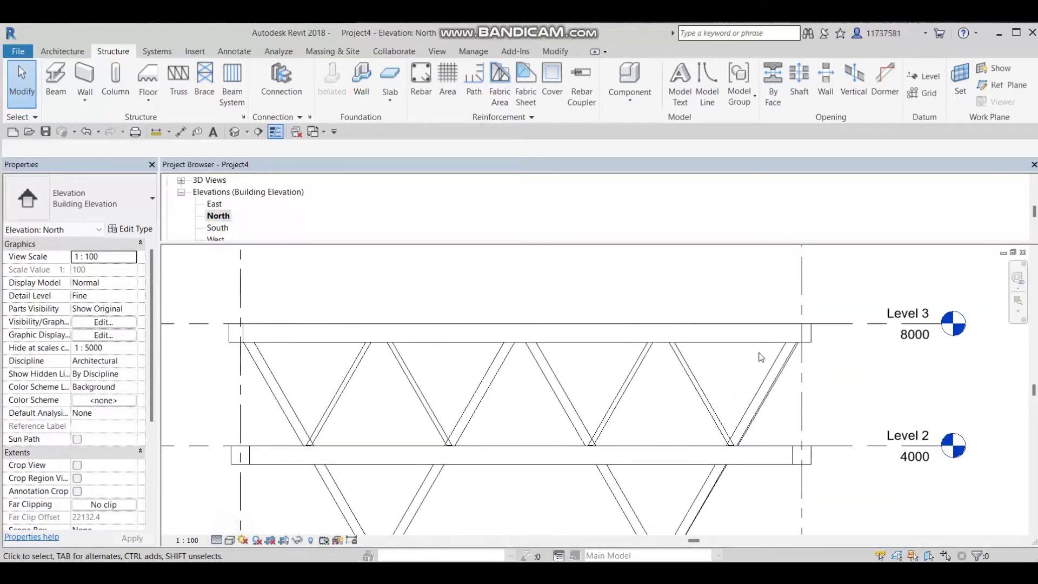
left_click(772, 457)
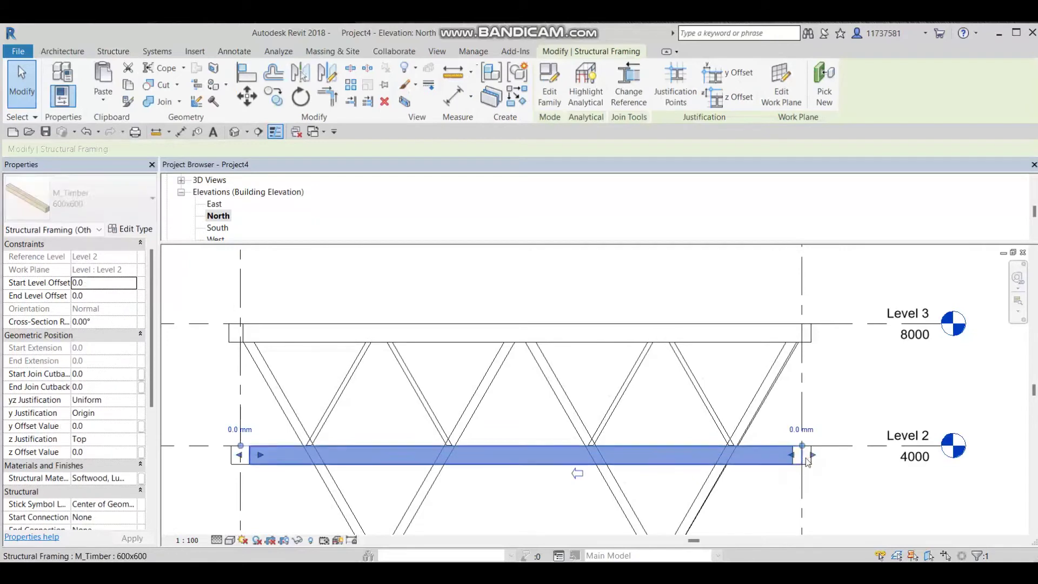
left_click_drag(818, 460, 782, 461)
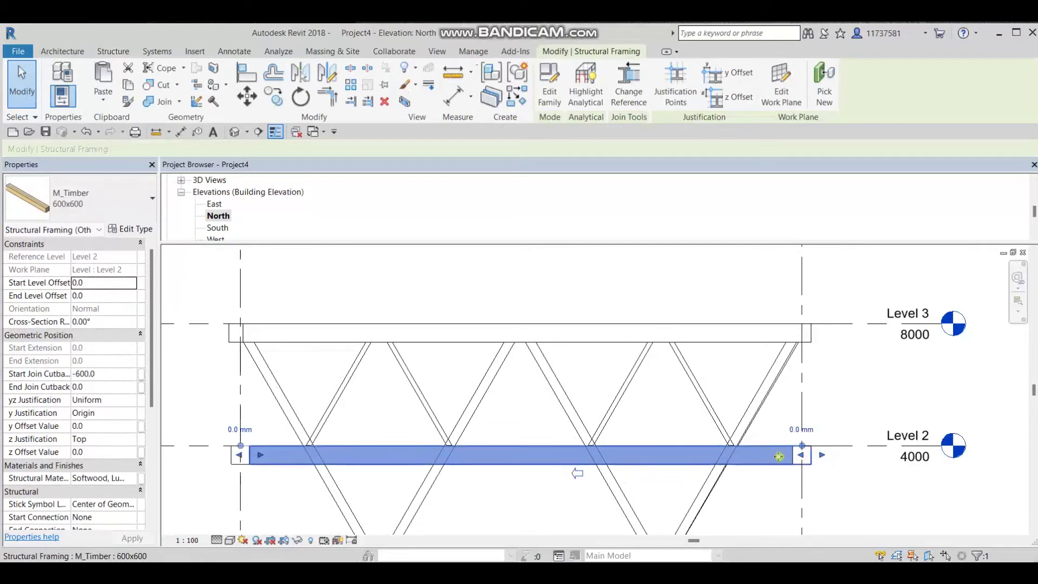
scroll(778, 456, "up", 3)
key("Escape")
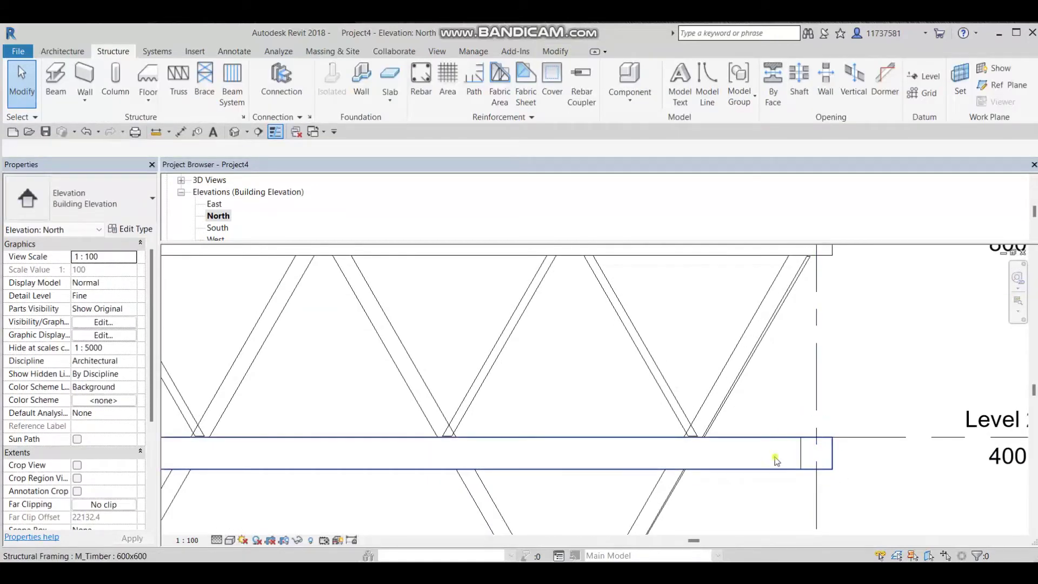
left_click(776, 460)
scroll(776, 460, "down", 3)
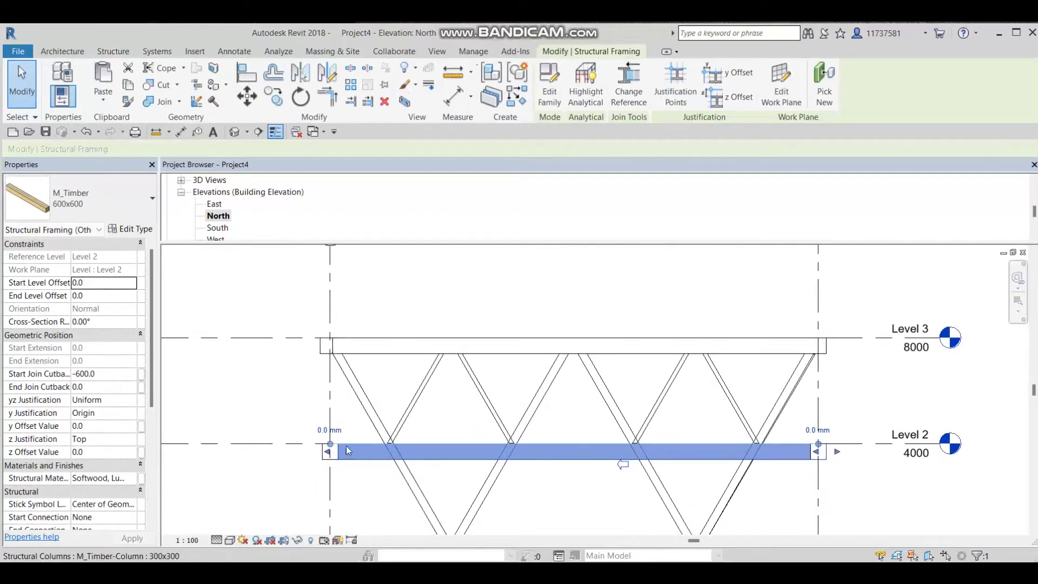
left_click(165, 262)
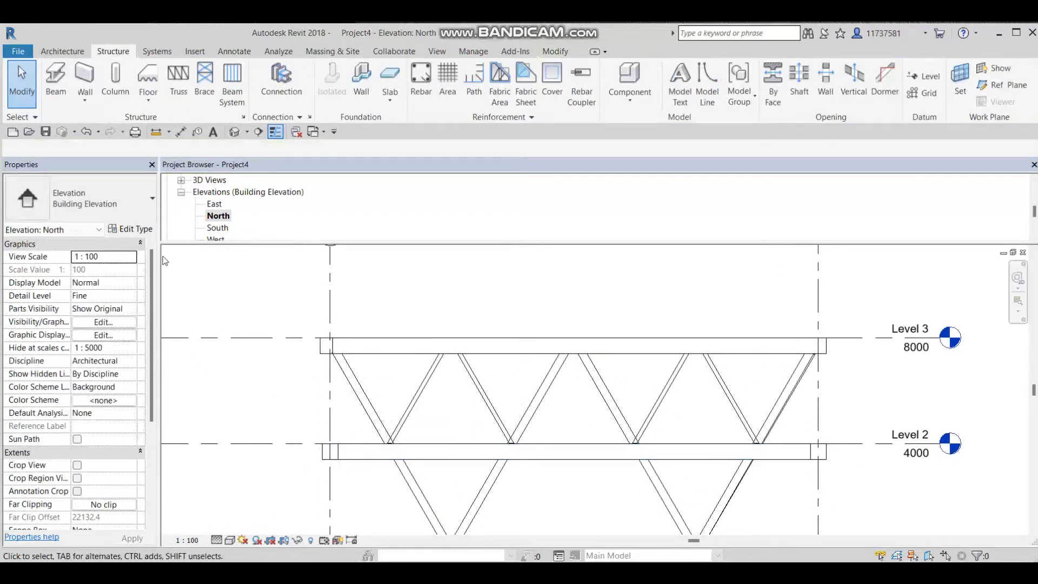
- Try to stretch the back Level 3 chord's end to the cross beam in the 3D view
left_click(234, 133)
middle_click_drag(540, 476, 857, 382, "shift")
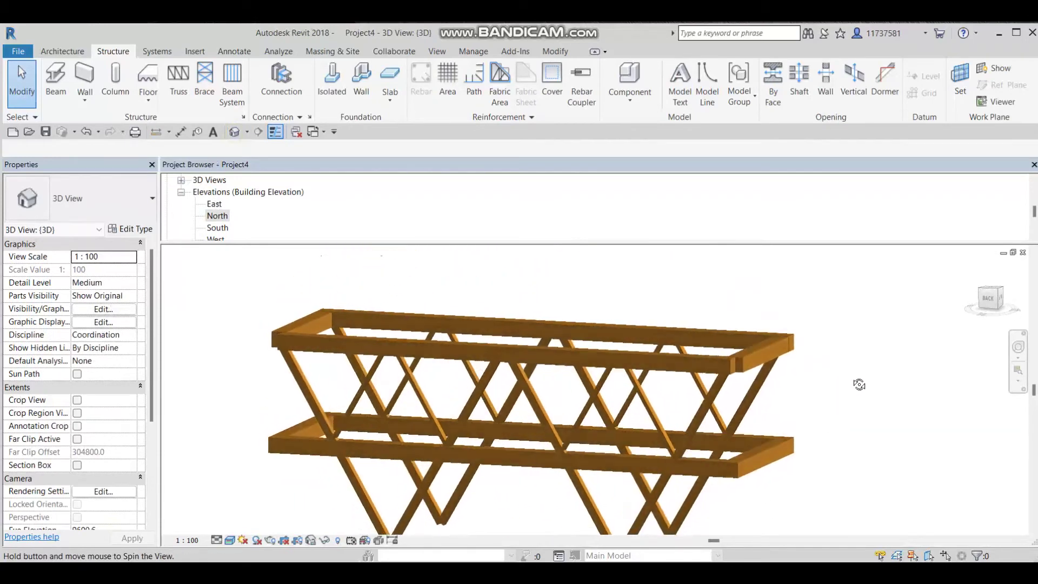
left_click(728, 363)
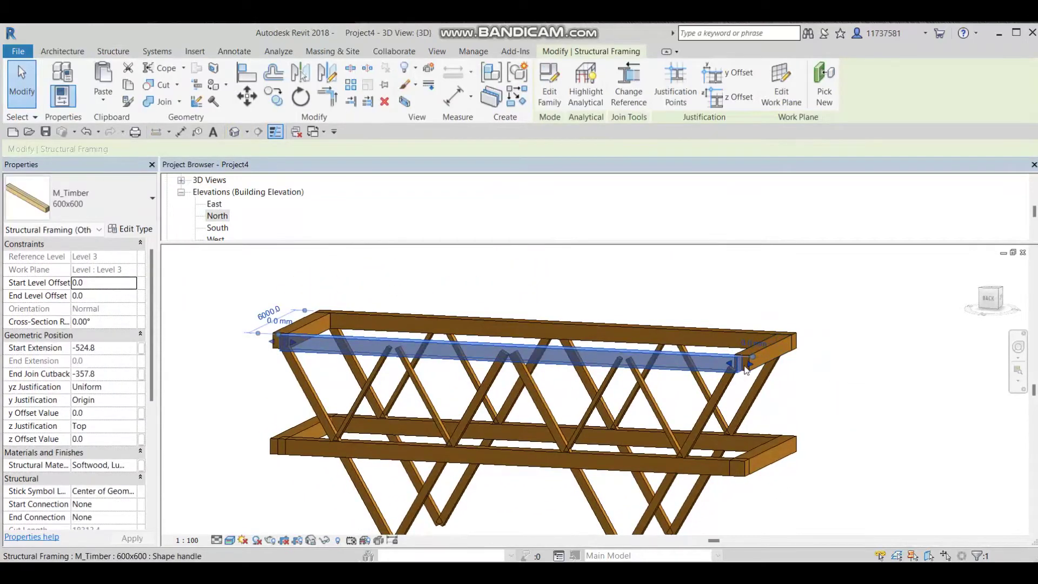
middle_click_drag(772, 374, 755, 349, "shift")
left_click_drag(760, 350, 759, 355)
key("Escape")
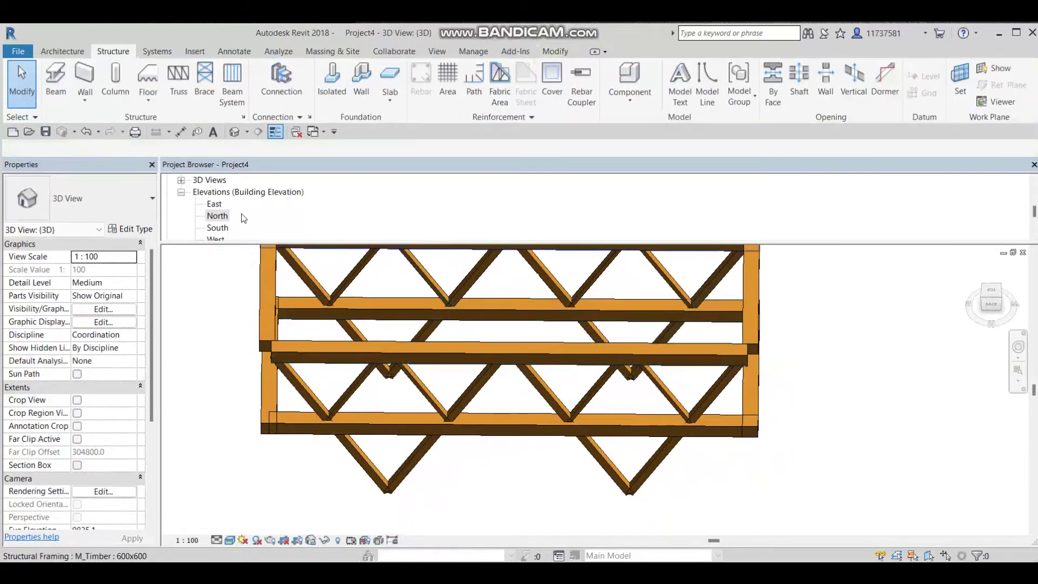
- In the North elevation, stretch the Level 3 chord's right-hand end to the cross beam's outer face and check the fit in 3D
double_click(215, 215)
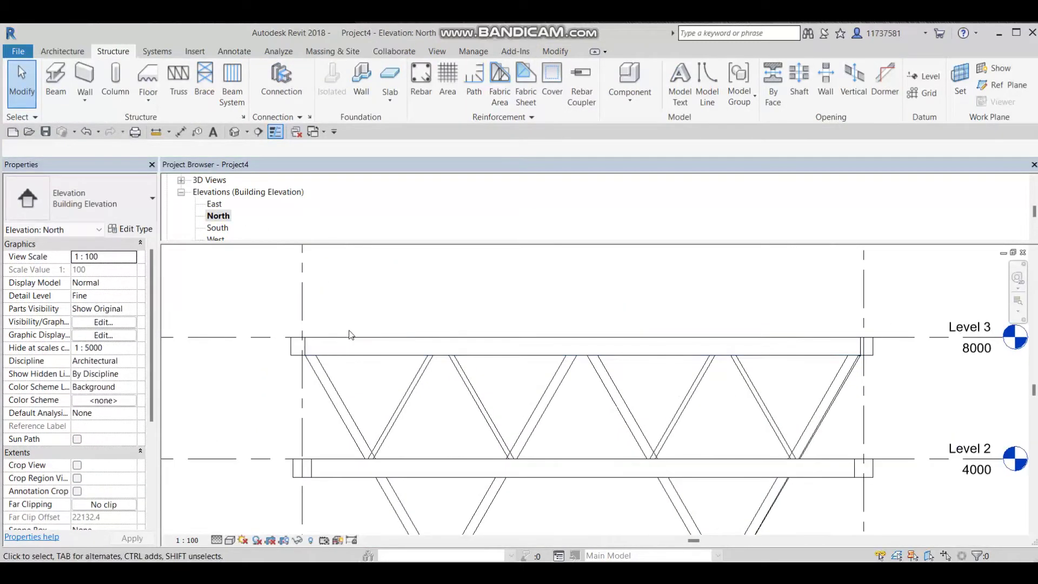
left_click(321, 348)
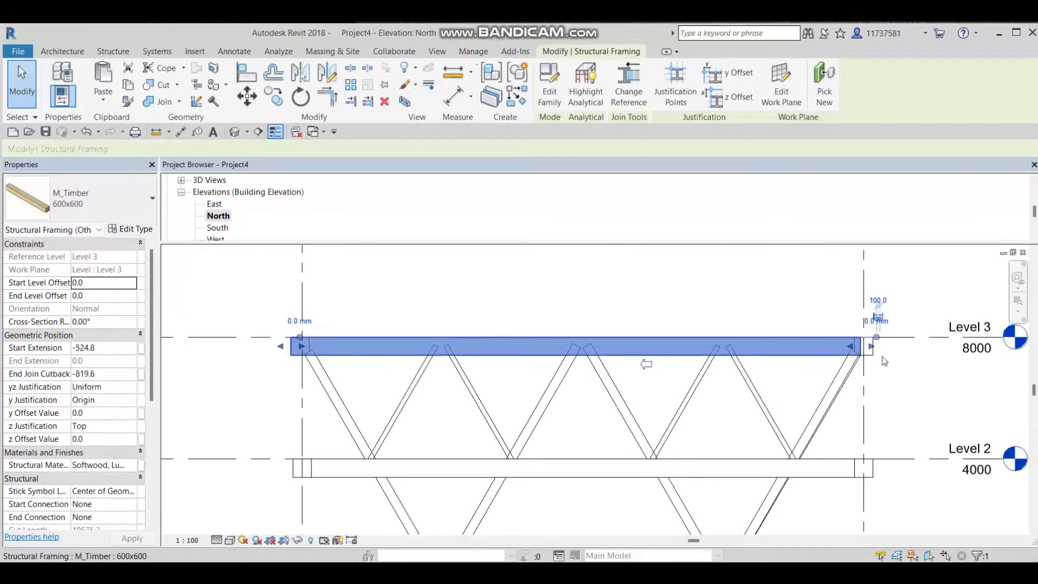
mouse_move(871, 346)
left_mouse_down()
mouse_move(880, 365)
mouse_move(863, 349)
left_mouse_up()
key("Escape")
left_click(825, 345)
scroll(855, 350, "up", 2)
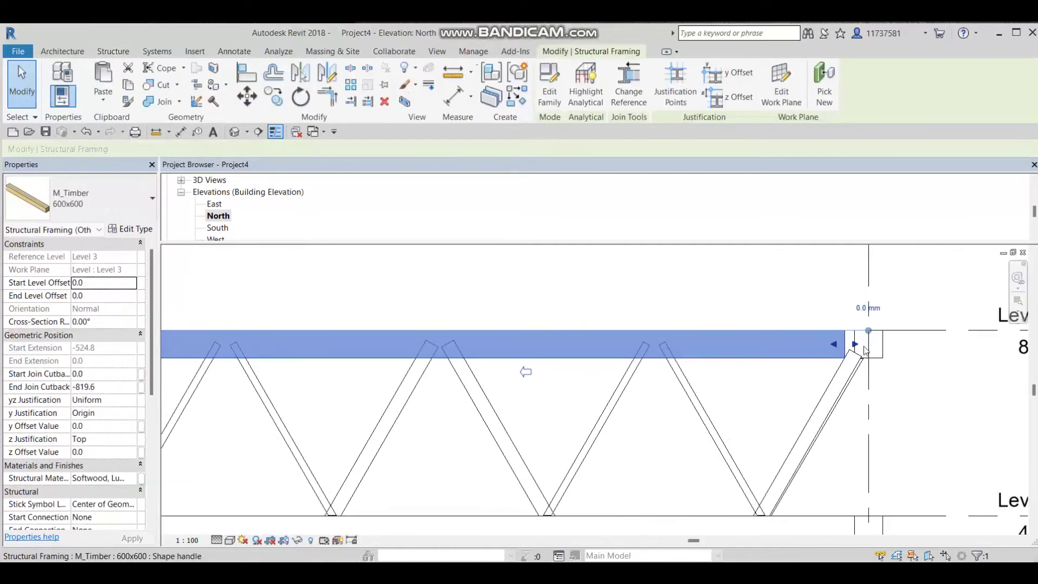
left_click_drag(858, 349, 881, 346)
left_click(912, 365)
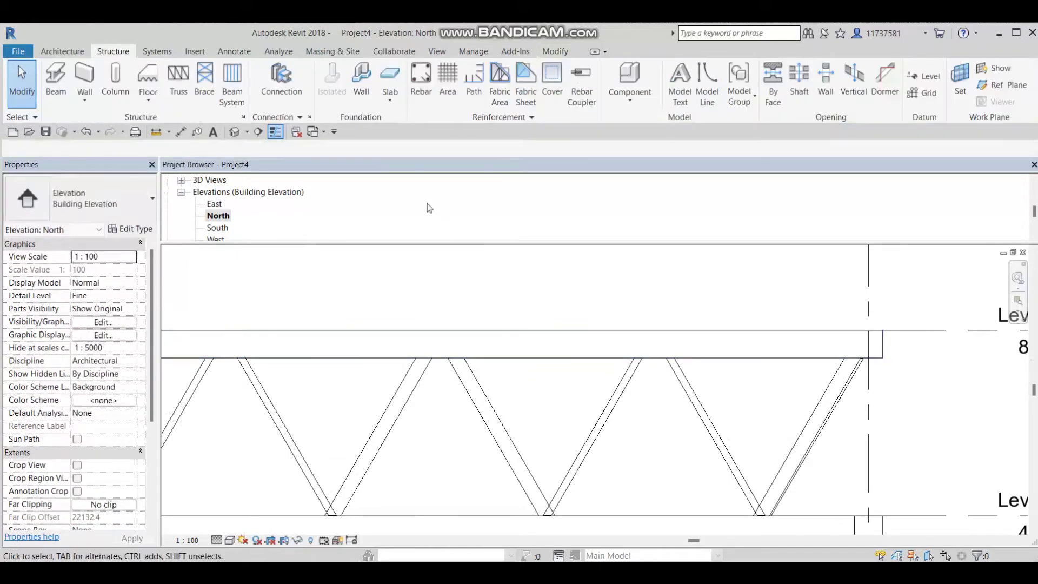
left_click(234, 131)
middle_click_drag(463, 277, 452, 367, "shift")
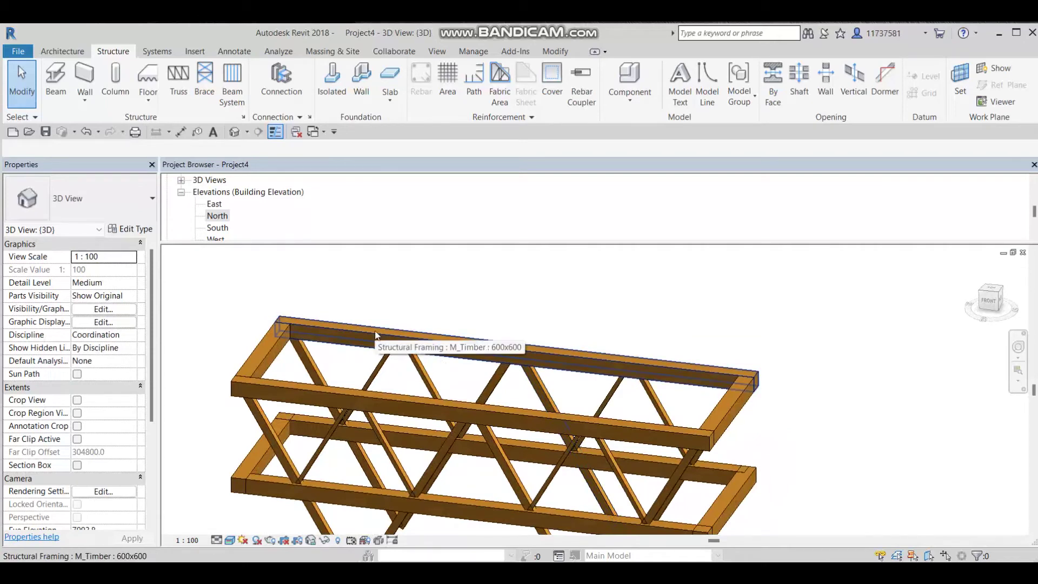
middle_click_drag(335, 333, 436, 290, "shift")
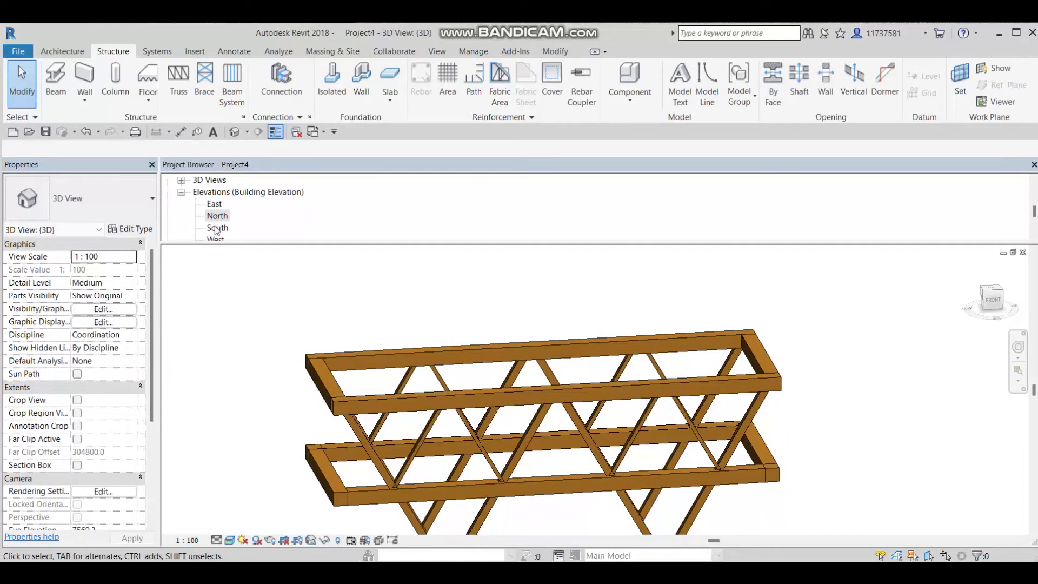
- In the Level 2 floor plan, start a beam and duplicate the M_Timber 600x600 type as 300x3002
scroll(214, 220, "up", 2)
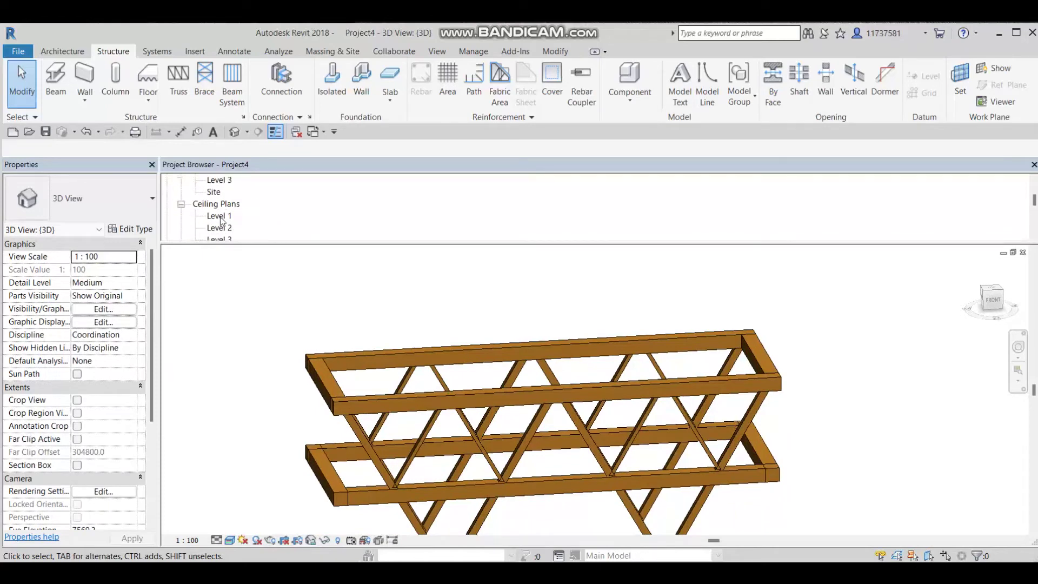
double_click(220, 216)
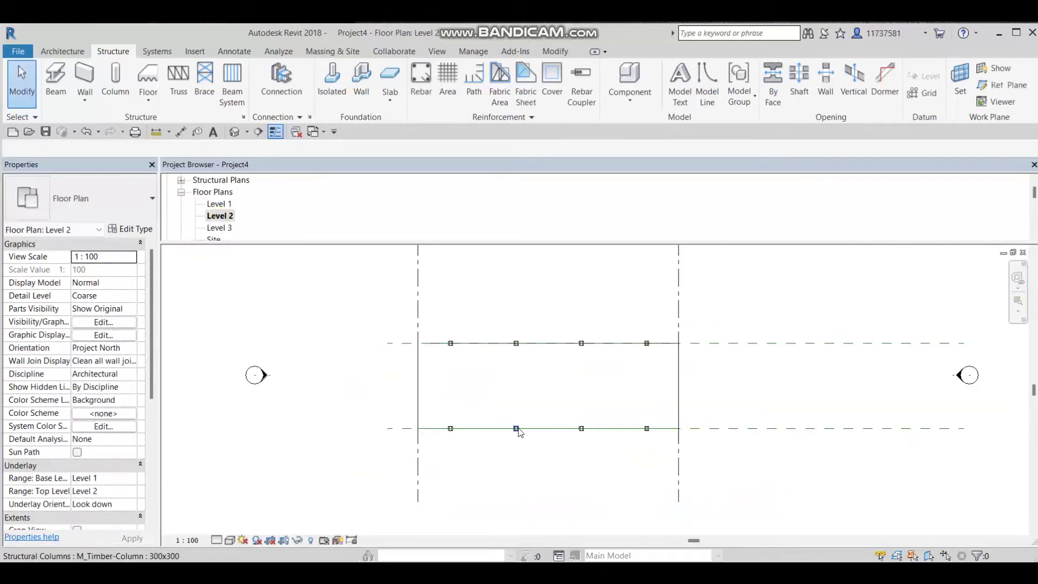
scroll(362, 365, "up", 2)
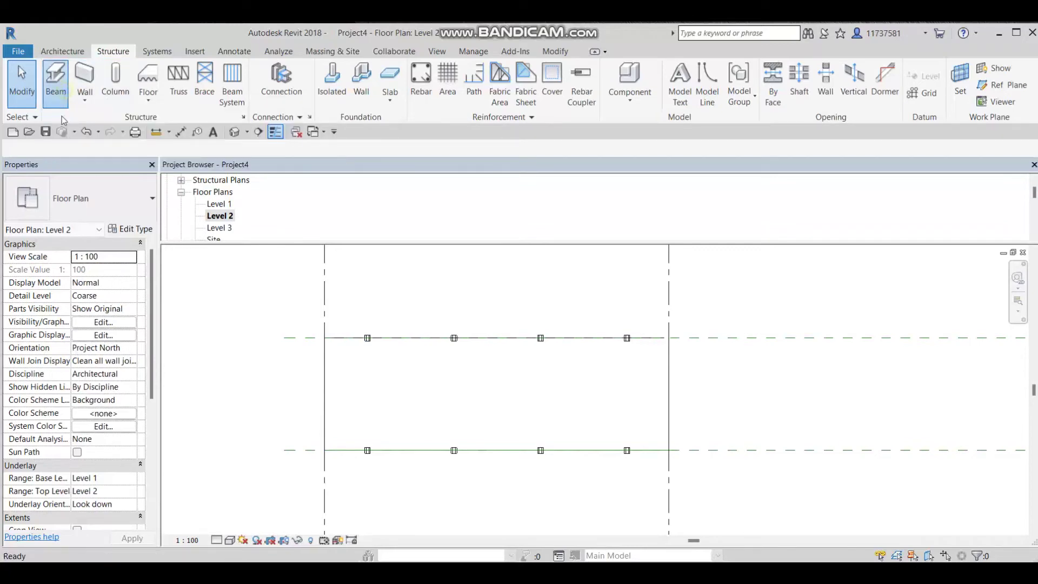
left_click(127, 227)
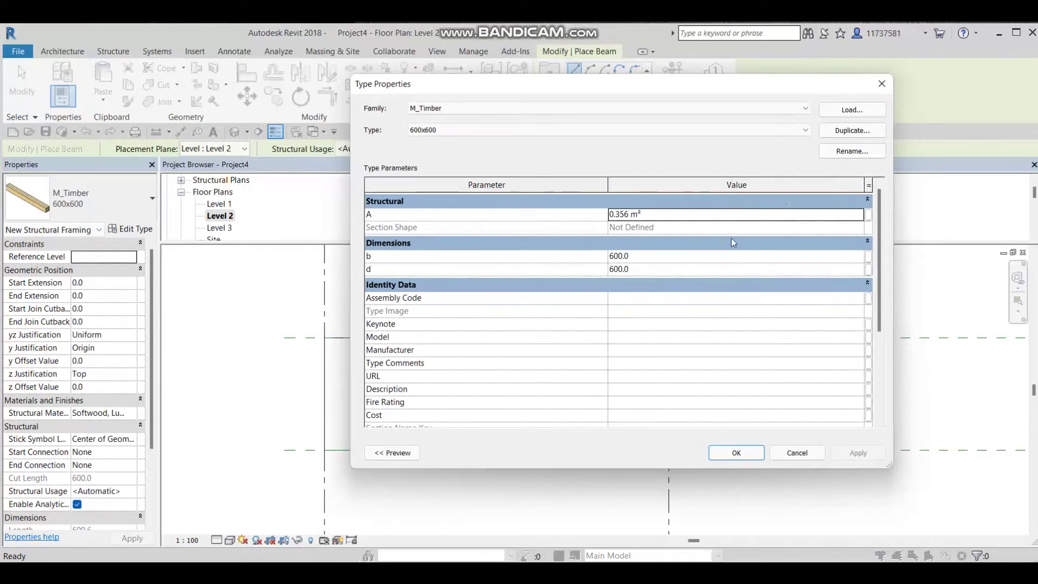
left_click(847, 135)
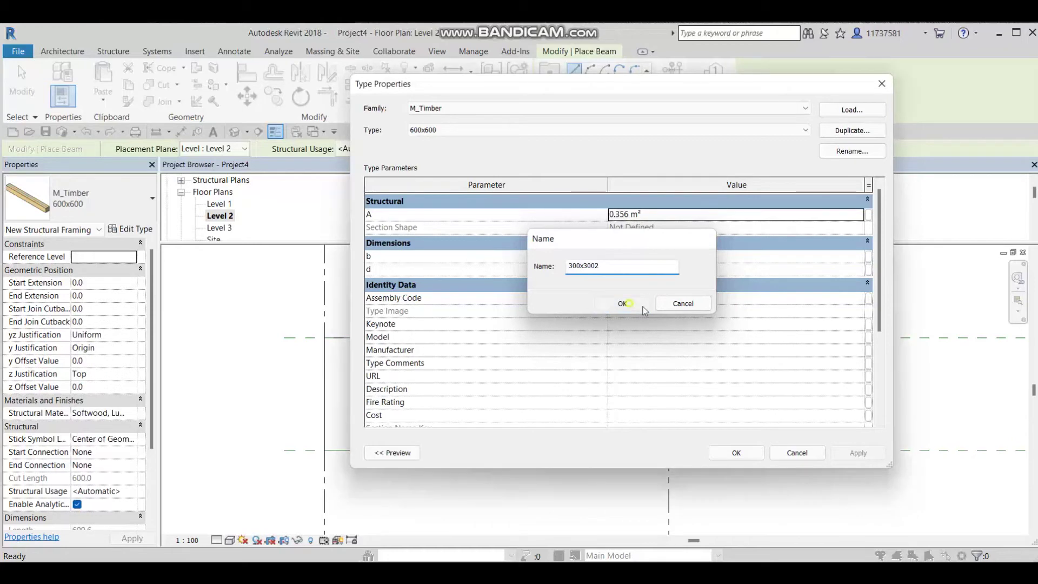
left_click(624, 304)
left_click(736, 452)
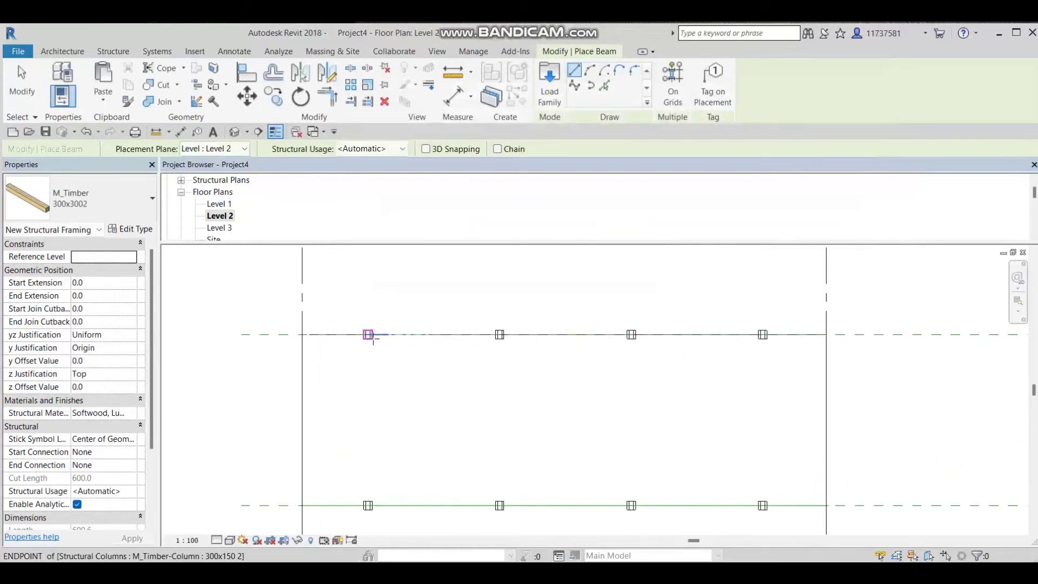
- Draw a 300x3002 cross beam at Level 2 between the leftmost pair of opposite truss columns
scroll(370, 336, "up", 2)
left_click(367, 334)
middle_click_drag(391, 433, 368, 326)
left_click(342, 523)
scroll(551, 415, "down", 2)
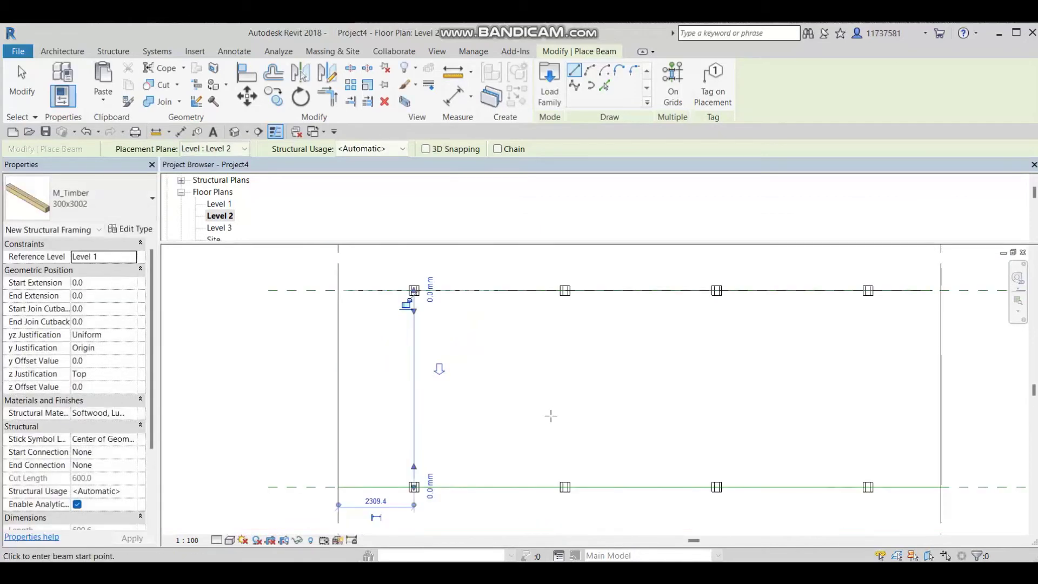
- Close all views except the Level 2 plan and the 3D view, and tile these two side by side
key("t")
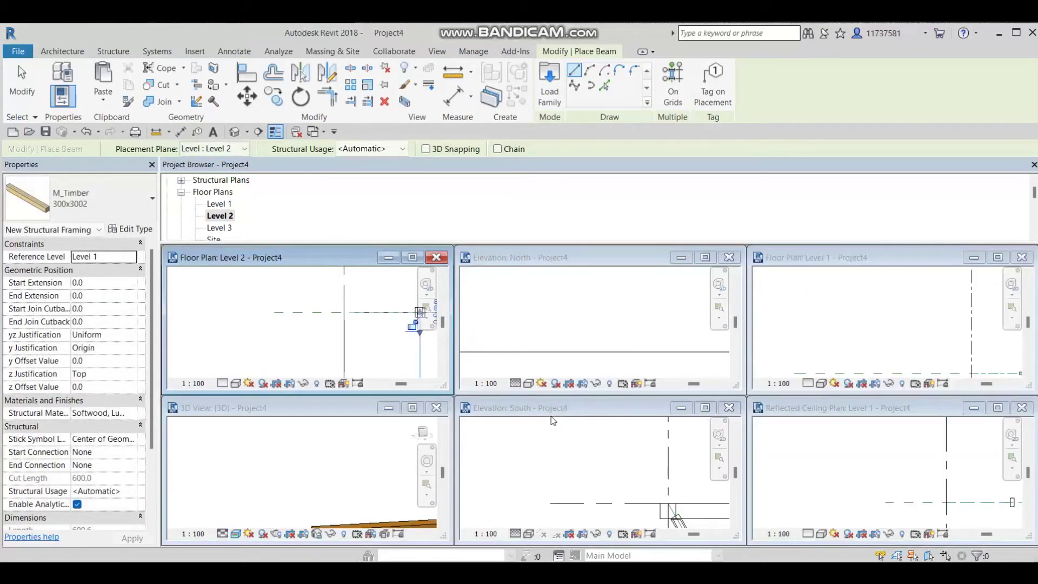
left_click(728, 409)
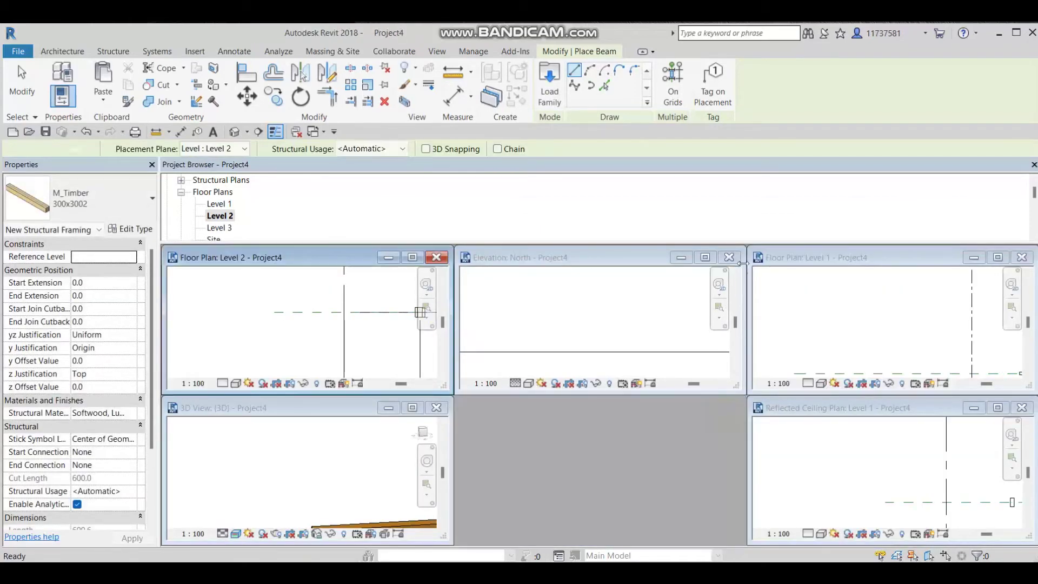
left_click(728, 257)
left_click(1019, 258)
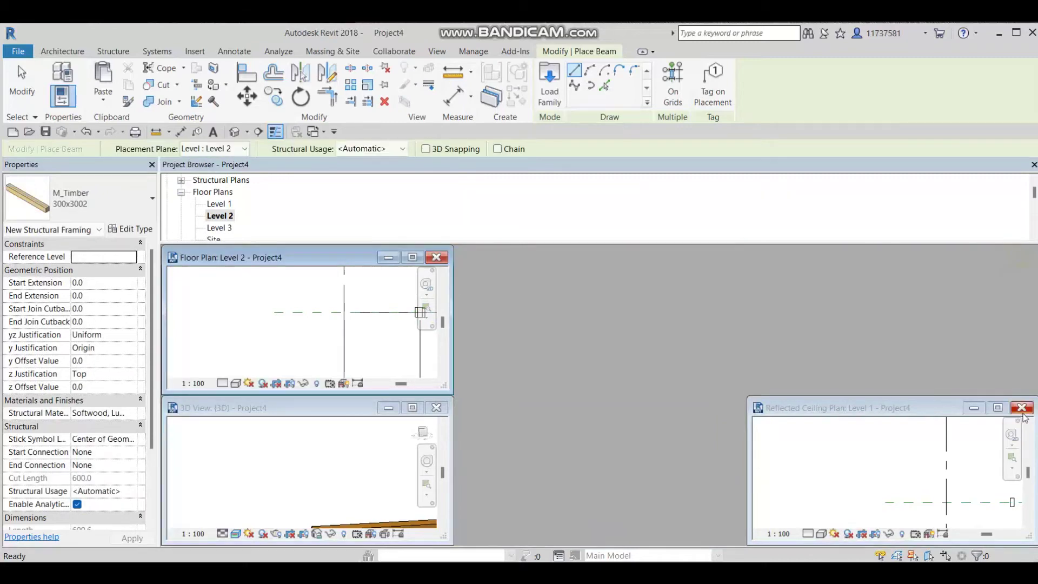
left_click(1020, 408)
key("t")
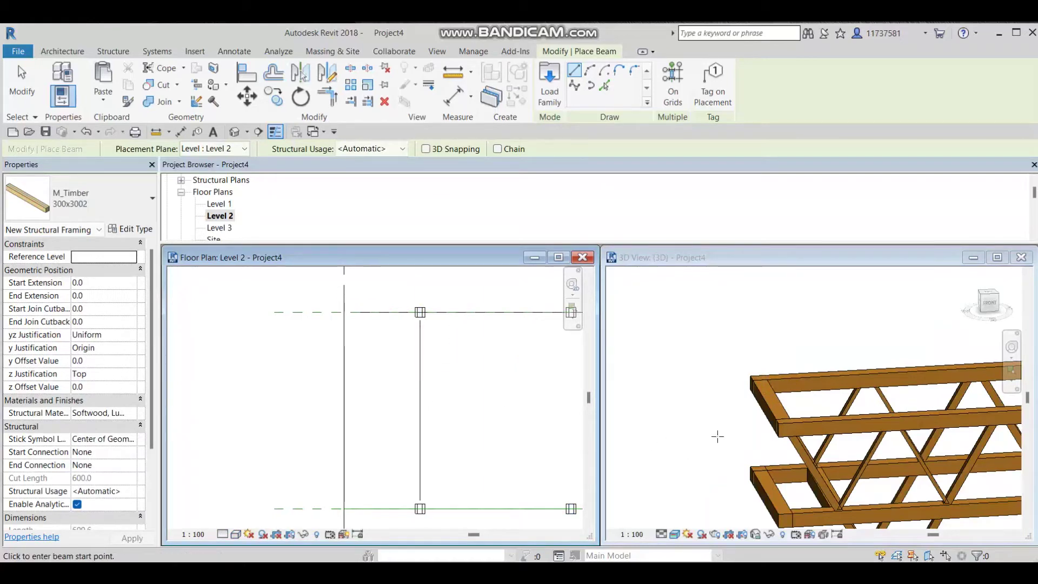
middle_click_drag(812, 473, 780, 512, "shift")
- Draw a 6000 mm cross beam at Level 2 between the second pair of opposite truss columns from the left
scroll(450, 373, "down", 1)
middle_click_drag(503, 372, 373, 373)
scroll(427, 322, "up", 2)
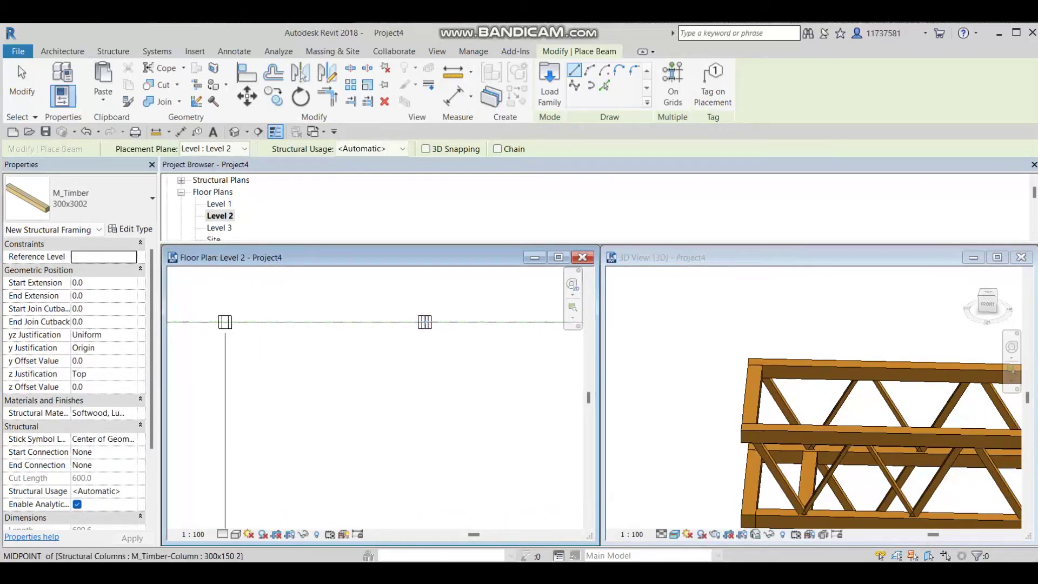
middle_click_drag(434, 459, 383, 297)
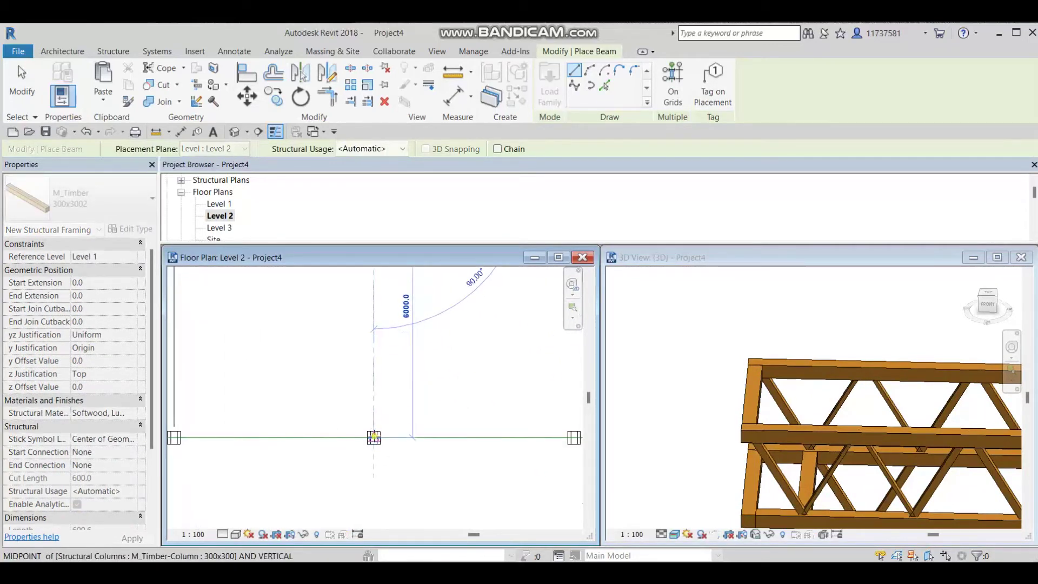
left_click(373, 437)
scroll(438, 382, "down", 1)
- Draw a cross beam at Level 2 between the third pair of opposite truss columns and inspect it in 3D
middle_click_drag(448, 369, 236, 410)
scroll(286, 397, "down", 1)
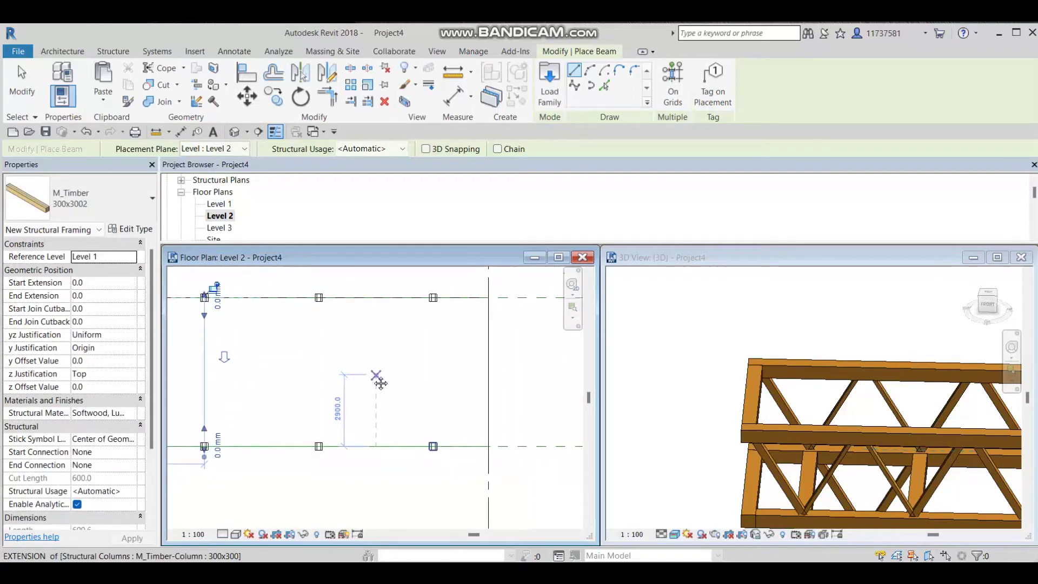
middle_click_drag(380, 383, 385, 414)
scroll(228, 387, "up", 2)
middle_click_drag(228, 387, 178, 418)
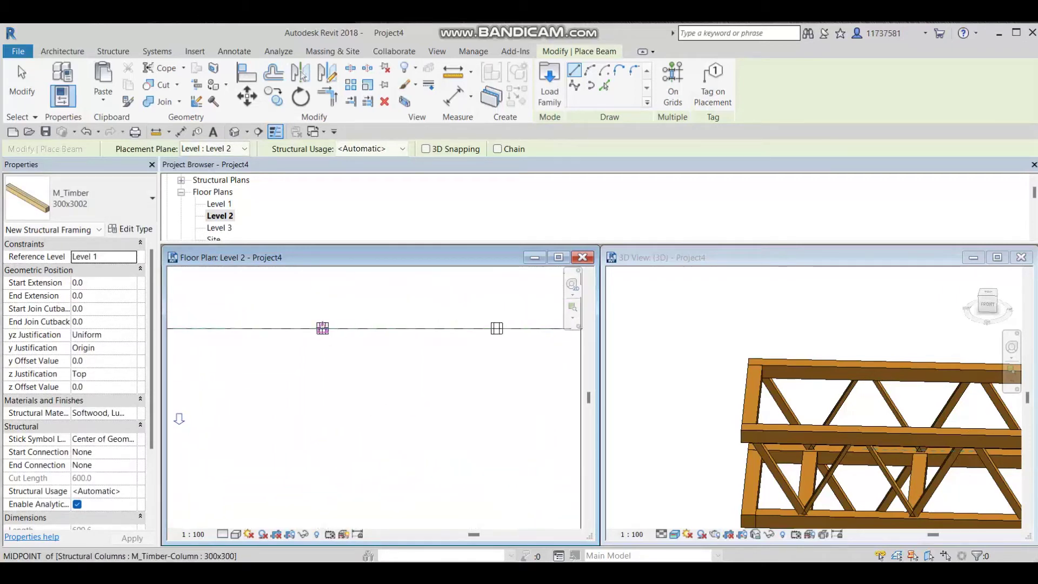
left_click(322, 327)
middle_click_drag(320, 475, 345, 371)
left_click(348, 430)
left_click(737, 338)
middle_click_drag(737, 338, 610, 323)
middle_click_drag(1002, 446, 783, 430)
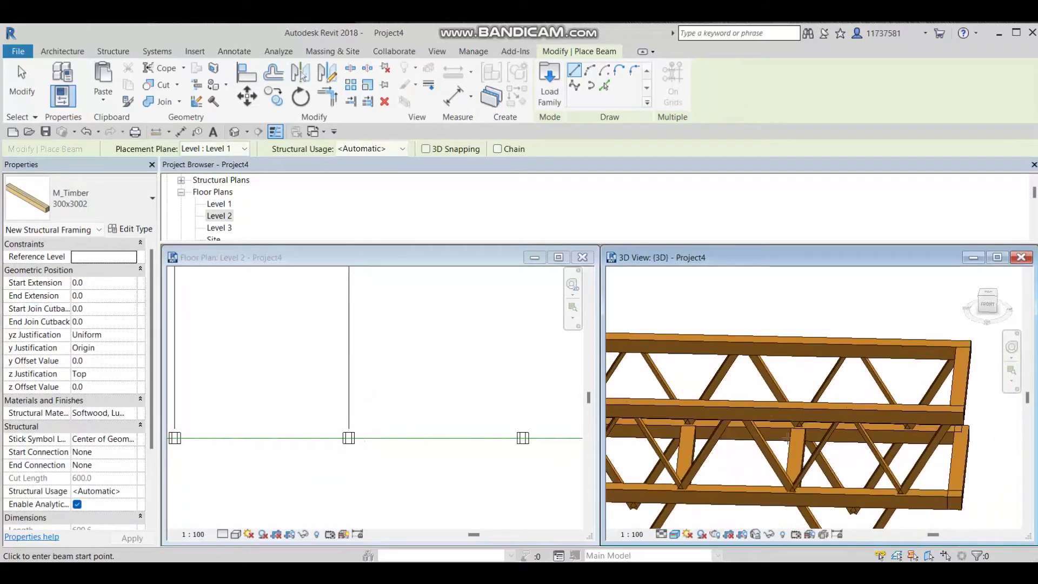
- Draw a 6000 mm cross beam between the rightmost pair of columns at Level 2, check the trusses in 3D and end beam placement
scroll(498, 394, "down", 3)
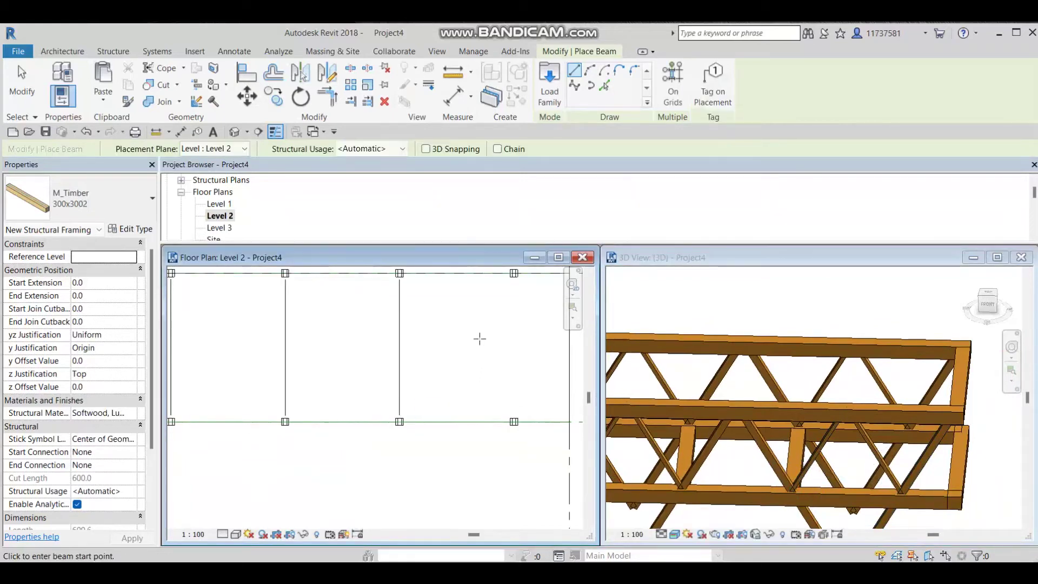
scroll(511, 278, "up", 2)
left_click(515, 271)
left_click(517, 488)
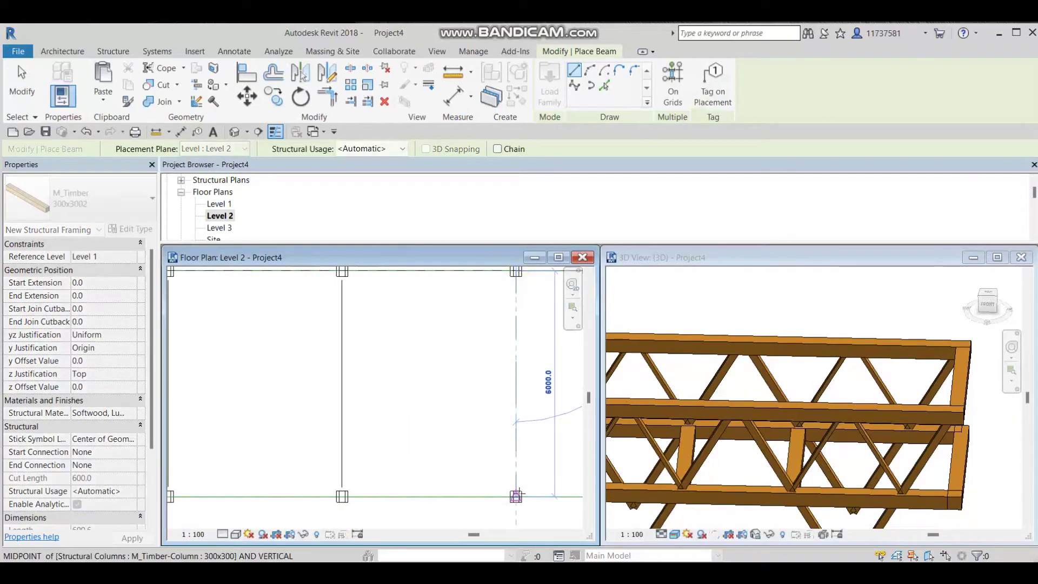
scroll(887, 354, "down", 3)
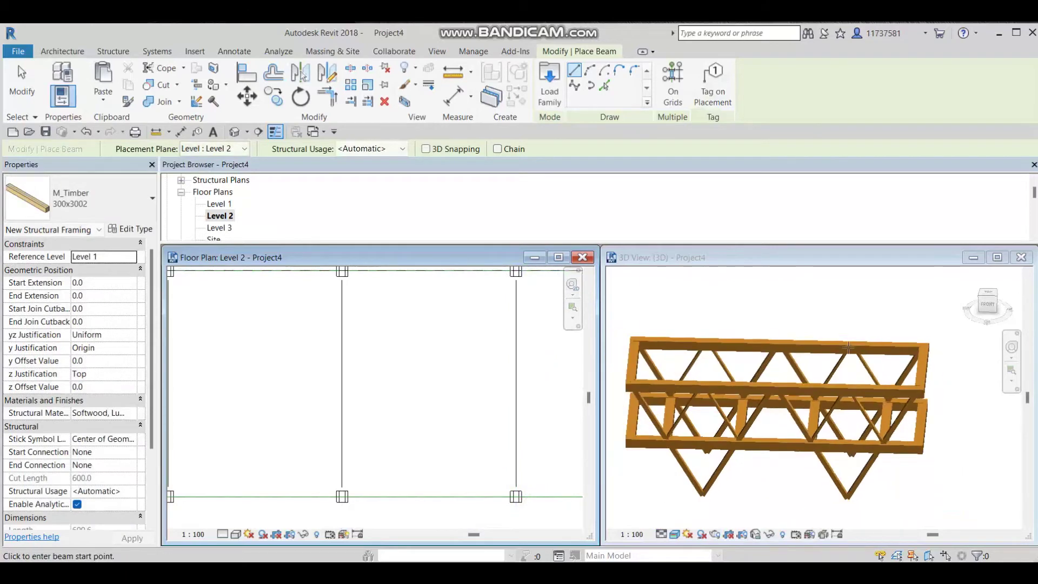
middle_click_drag(875, 341, 707, 360, "shift")
scroll(655, 364, "down", 3)
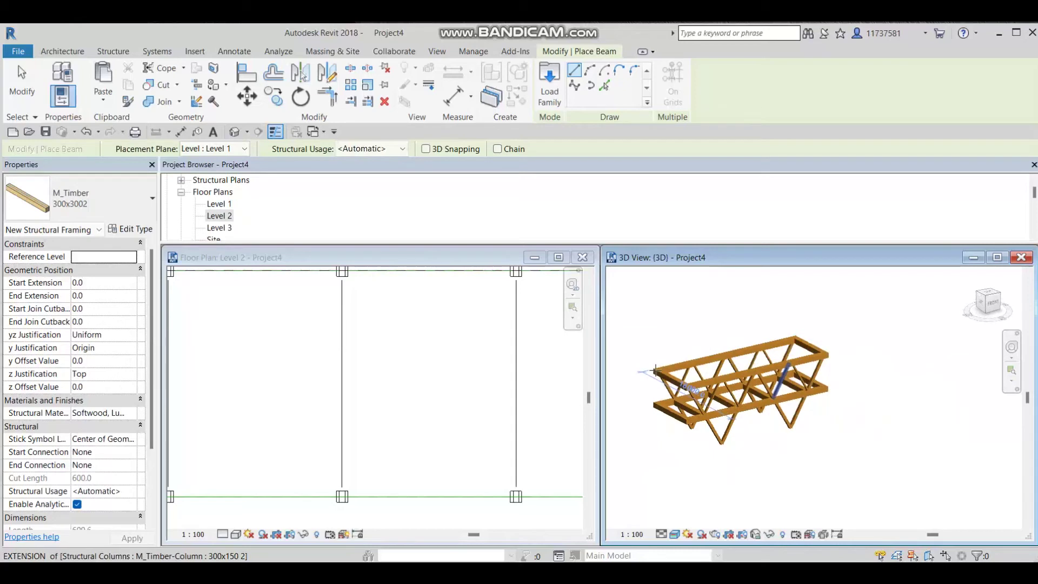
scroll(508, 346, "down", 2)
key("Escape")
key("Escape")
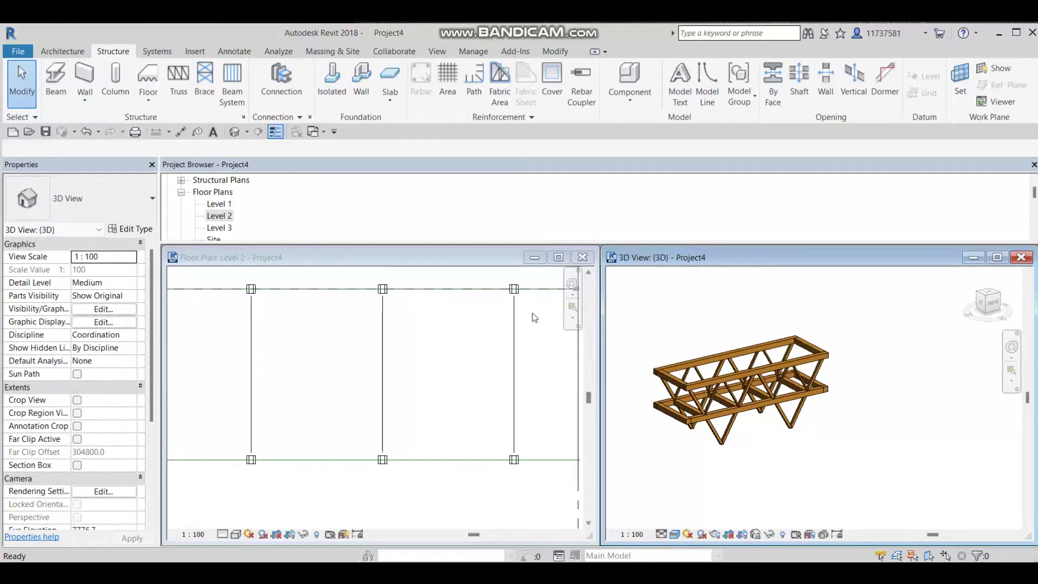
- Open the Level 3 floor plan, close the Level 2 plan and maximise the Level 3 view
double_click(228, 231)
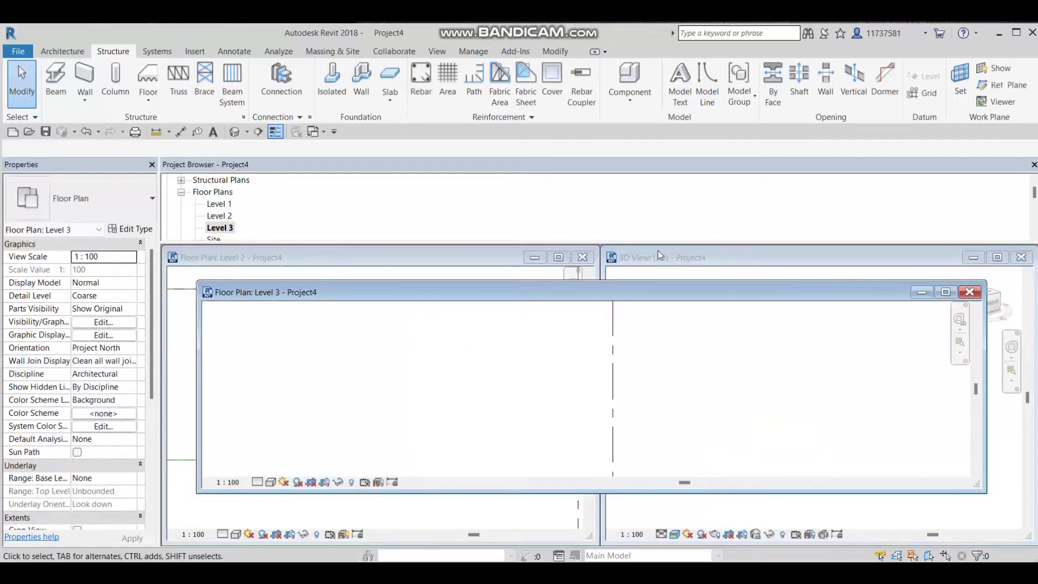
left_click(582, 257)
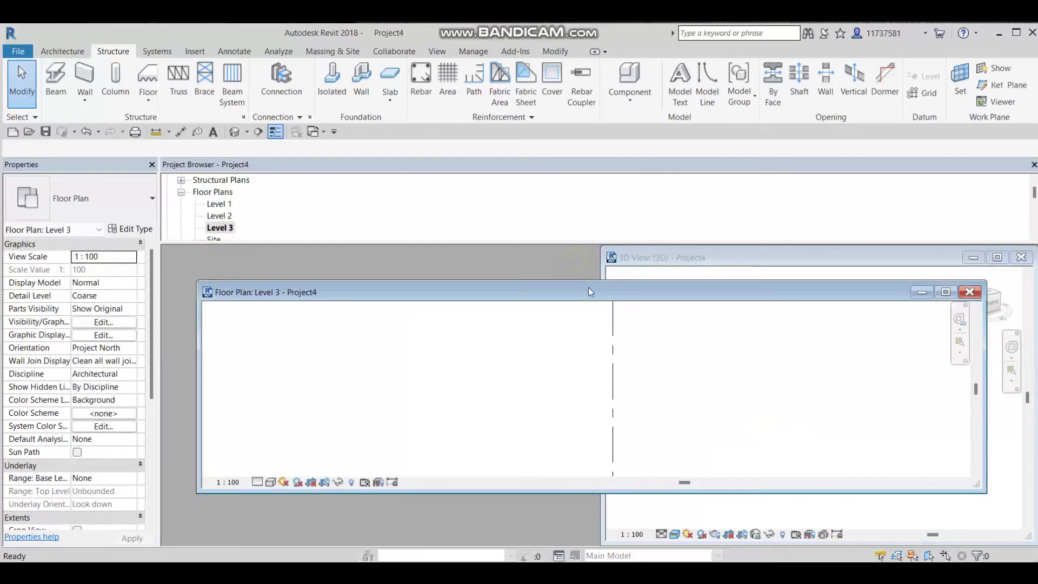
left_click(944, 293)
scroll(574, 311, "down", 7)
middle_click_drag(557, 342, 558, 504)
scroll(557, 504, "down", 3)
middle_click_drag(547, 451, 537, 389)
- Set the Level 3 plan's view range to a Bottom offset of -500 and a View Depth offset of -500
key("v")
key("r")
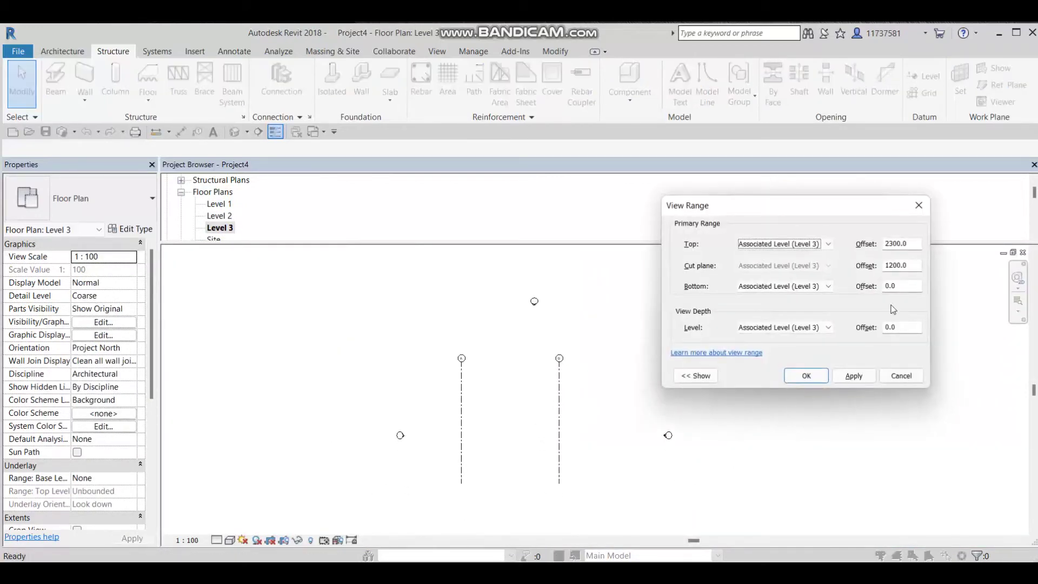
left_click(824, 331)
left_click(912, 287)
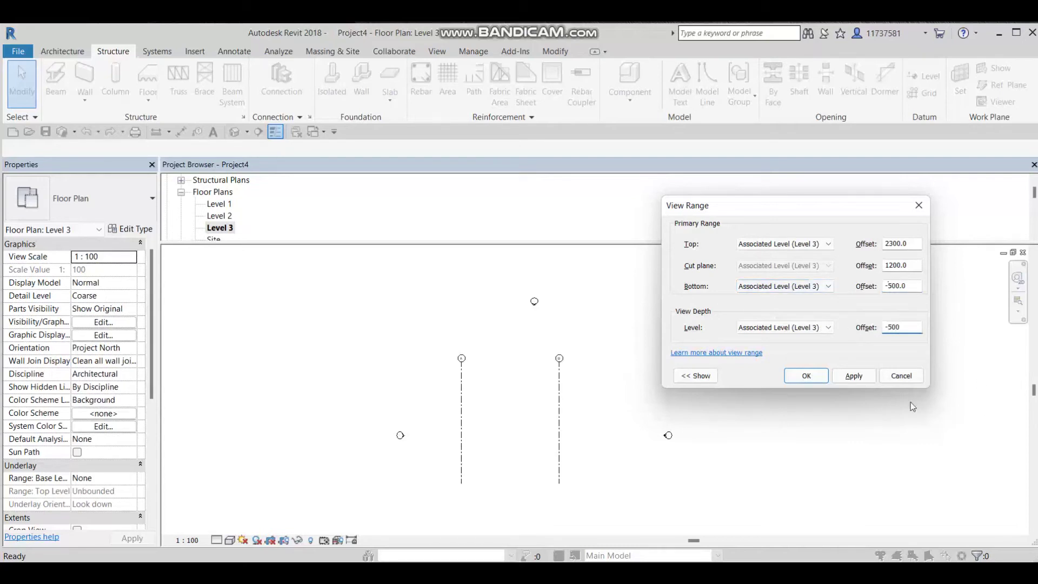
left_click(806, 376)
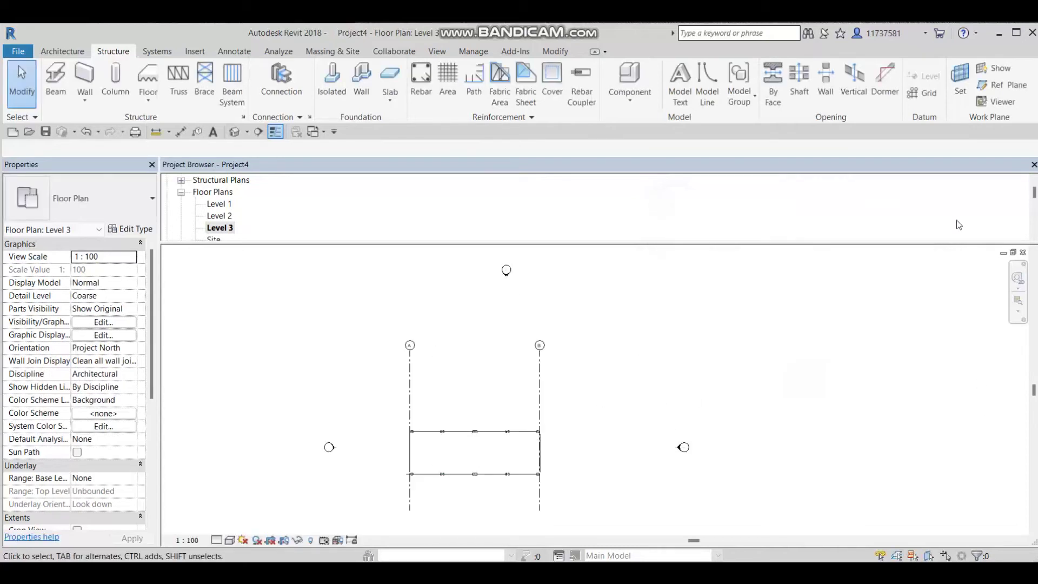
- Tile the Level 3 plan with the 3D view and draw an M_Timber 300x3002 cross beam between the first intermediate pair of opposite columns
key("w")
key("t")
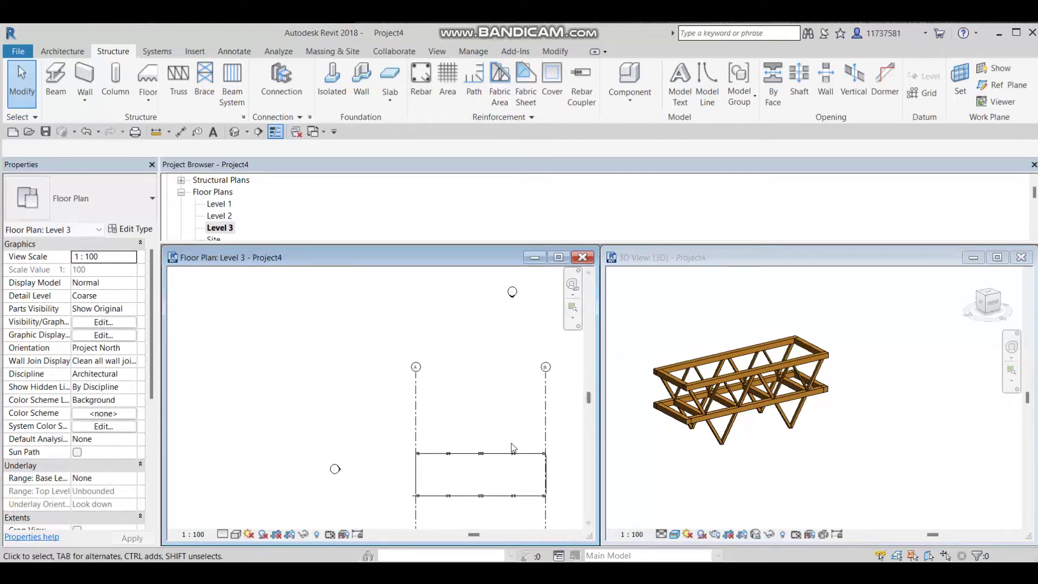
scroll(461, 439, "up", 3)
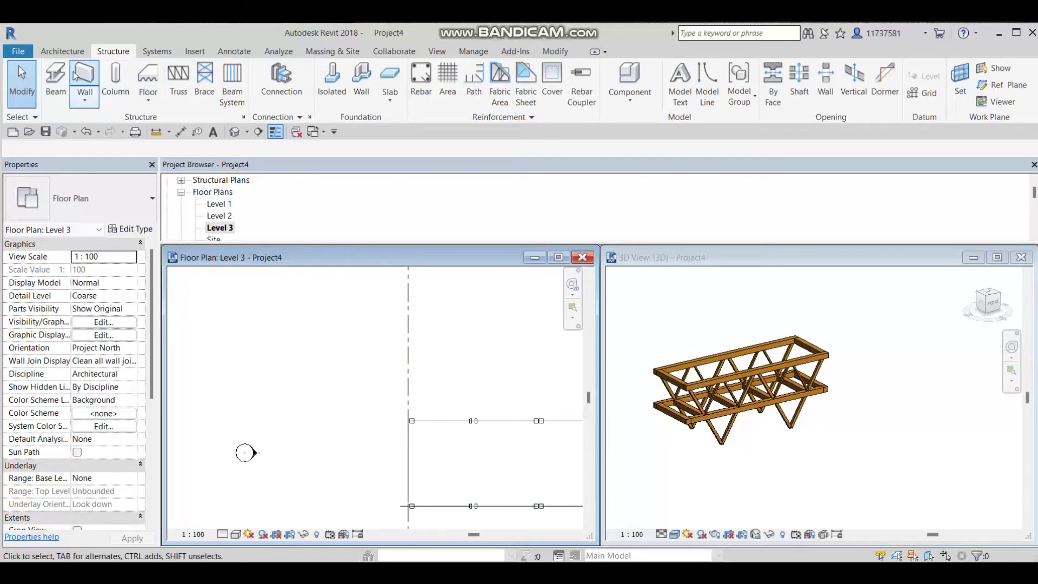
left_click(56, 81)
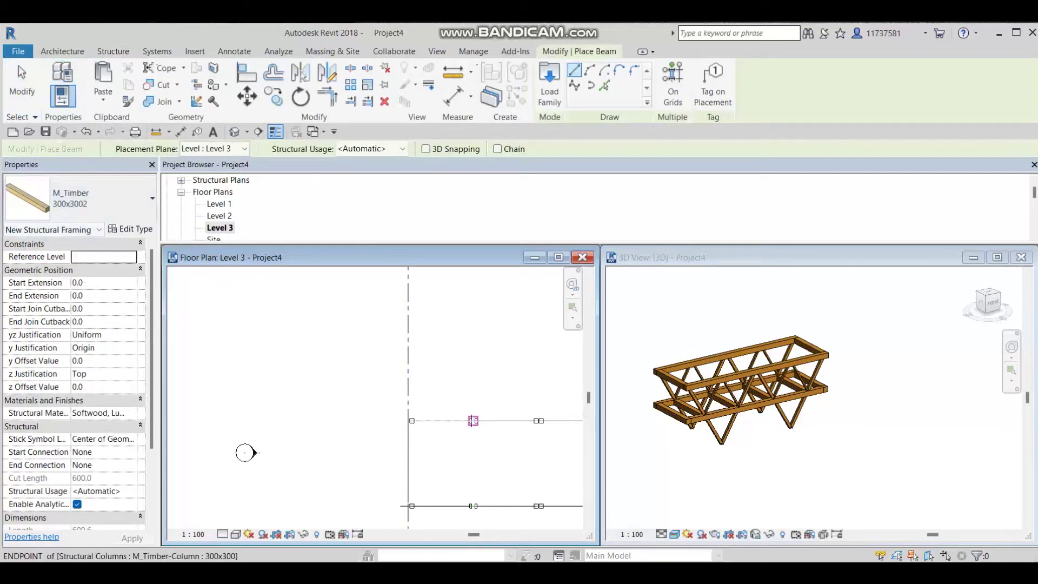
scroll(472, 422, "up", 1)
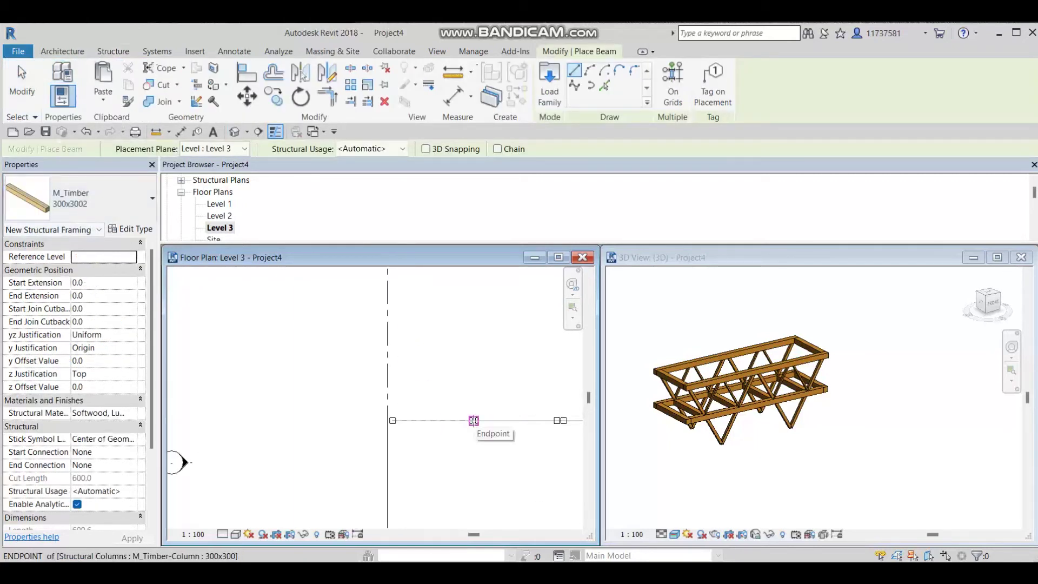
left_click(473, 421)
scroll(479, 475, "down", 1)
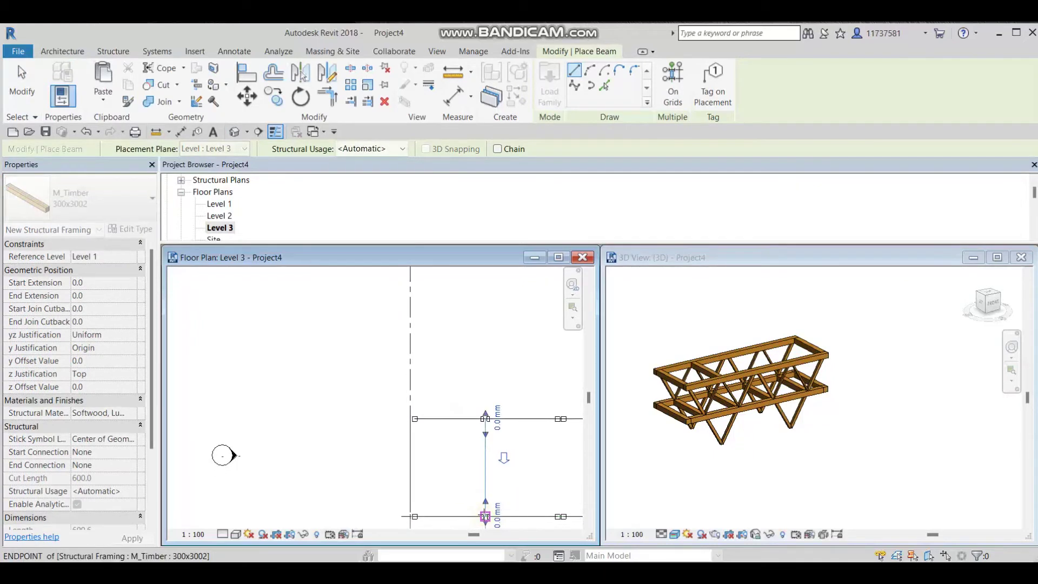
left_click(485, 516)
- Draw a Level 3 cross beam between the middle pair of opposite truss columns
middle_click_drag(525, 475, 450, 468)
scroll(480, 419, "up", 1)
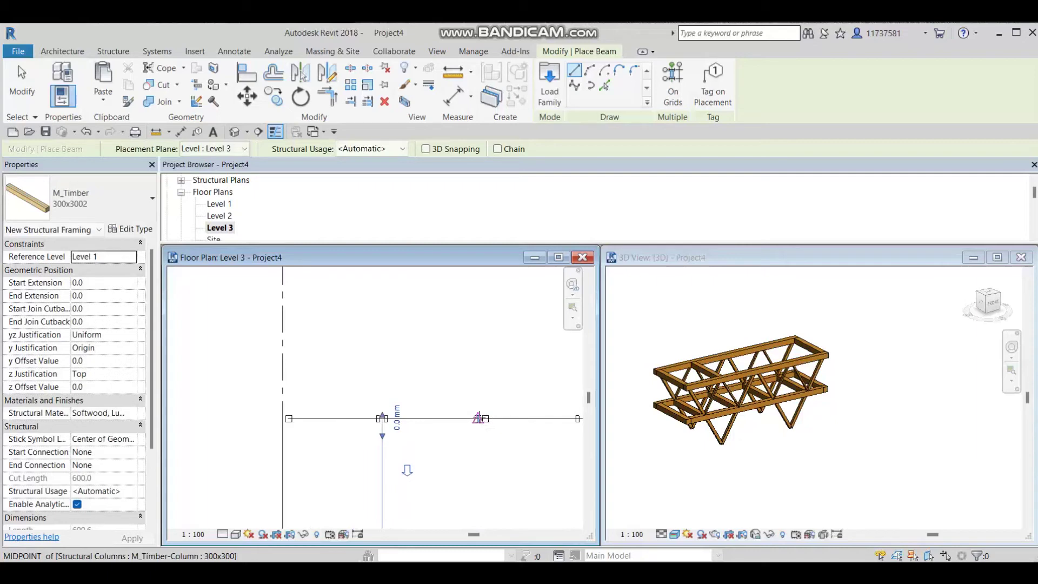
scroll(478, 418, "up", 1)
scroll(480, 419, "up", 2)
left_click(481, 420)
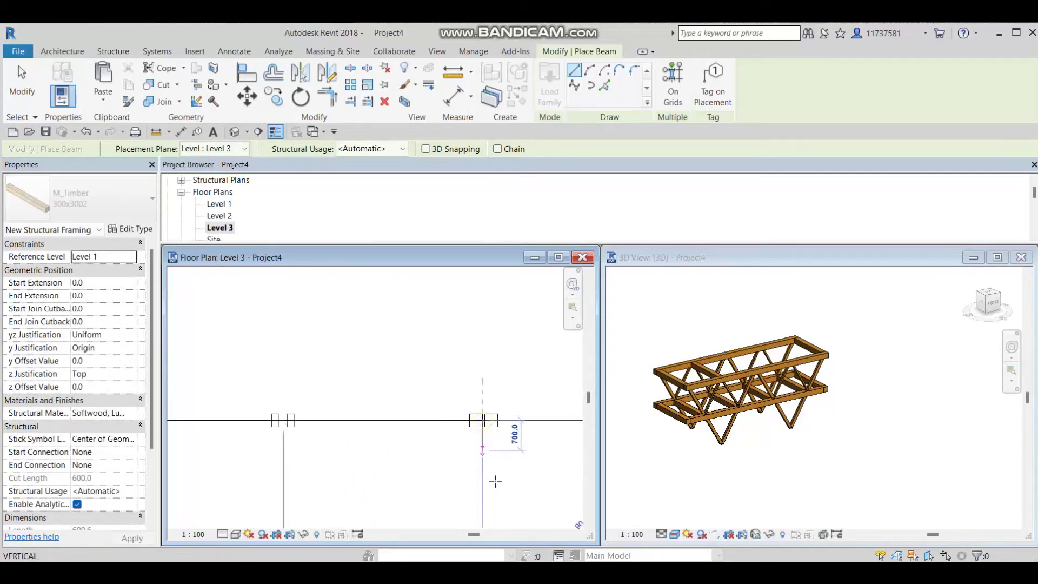
middle_click_drag(490, 480, 470, 352)
scroll(485, 505, "down", 3)
scroll(489, 506, "down", 1)
middle_click_drag(489, 506, 488, 468)
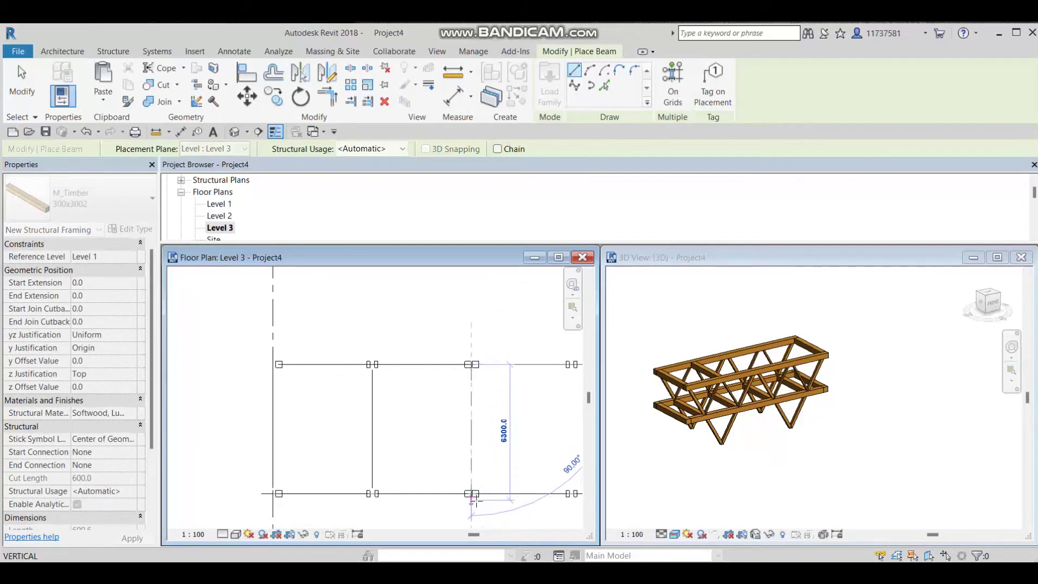
left_click(471, 493)
- Draw a 6000 mm Level 3 cross beam between the last intermediate pair of columns before grid B and end beam placement
middle_click_drag(484, 431, 400, 462)
scroll(401, 401, "up", 2)
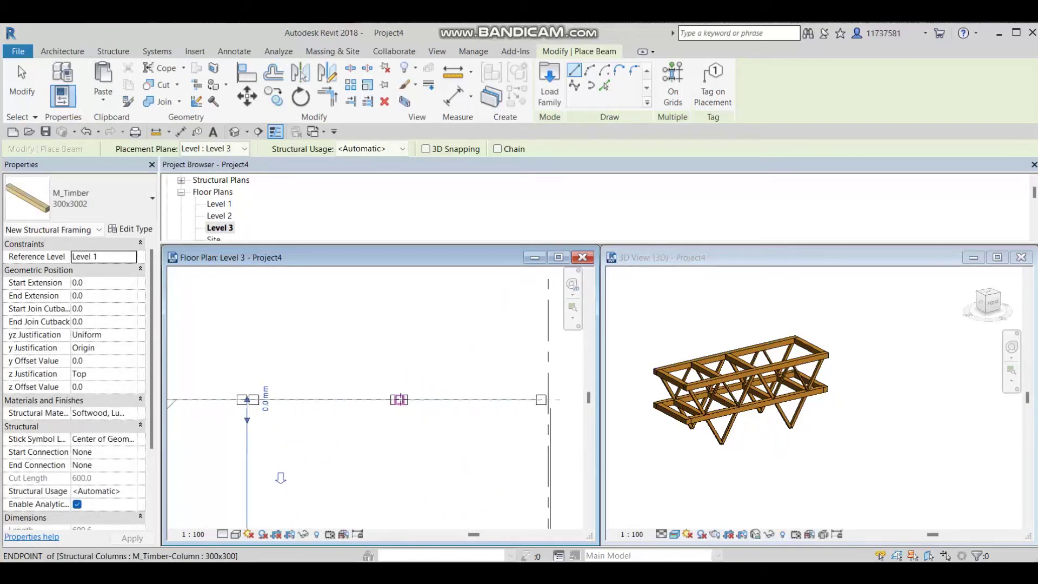
left_click(399, 399)
middle_click_drag(399, 399, 389, 456)
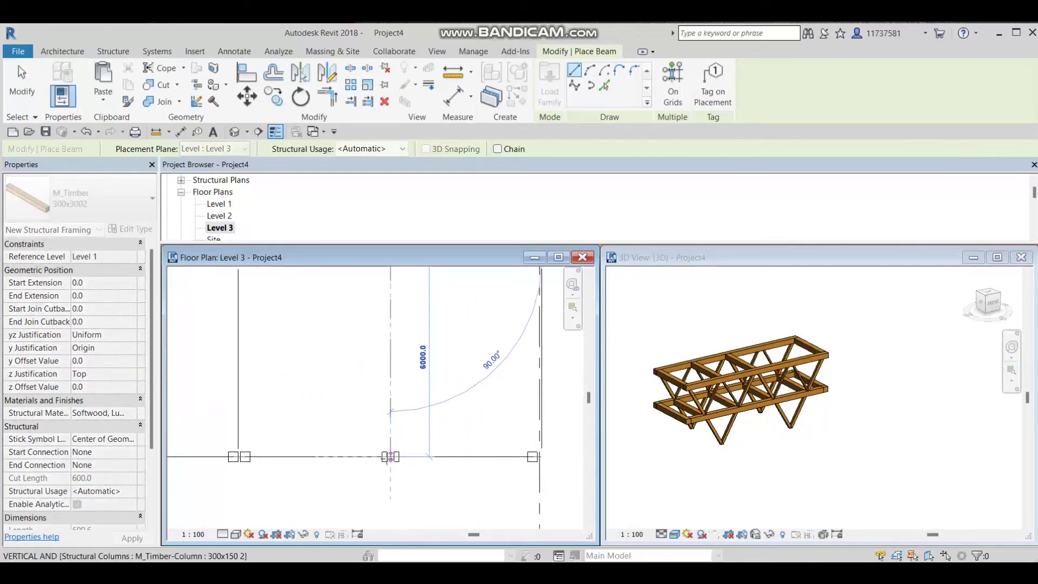
left_click(390, 457)
scroll(433, 400, "down", 1)
middle_click_drag(433, 400, 420, 454)
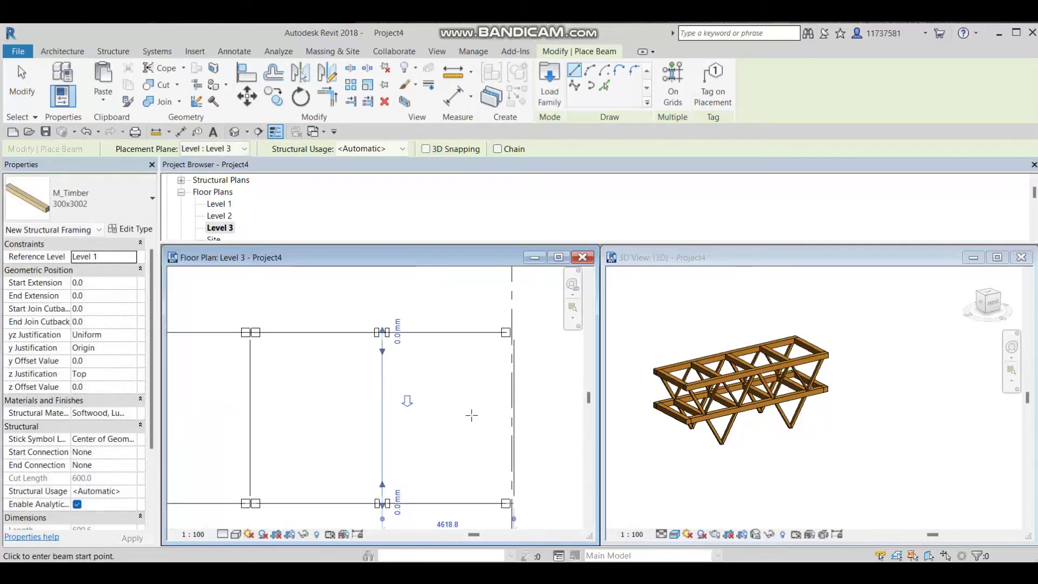
key("Escape")
key("Escape")
scroll(428, 400, "down", 1)
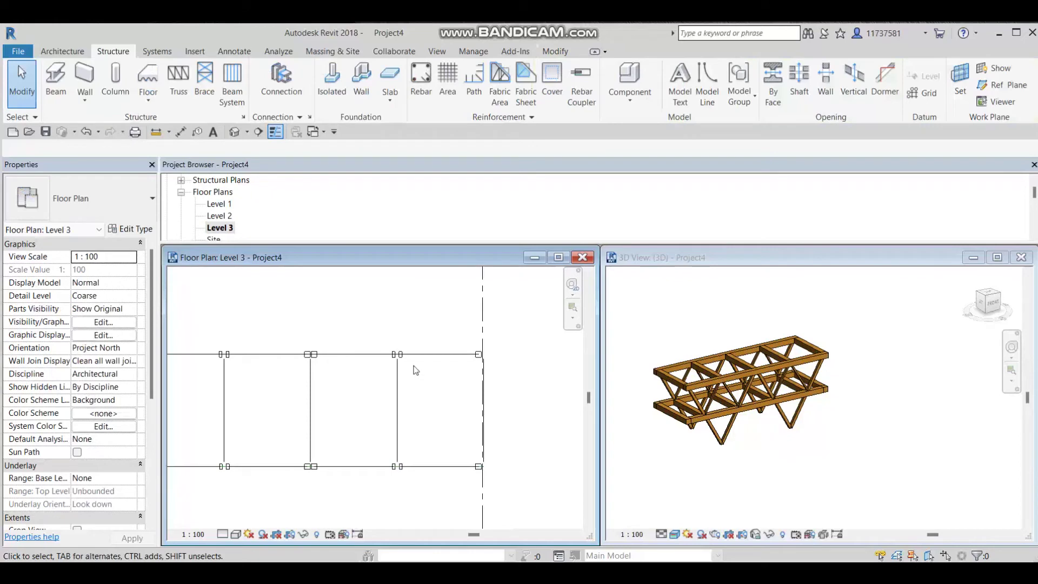
- Maximise the 3D view and examine the Level 3 cross beams and truss diagonals from several sides
left_click(772, 261)
left_click(997, 257)
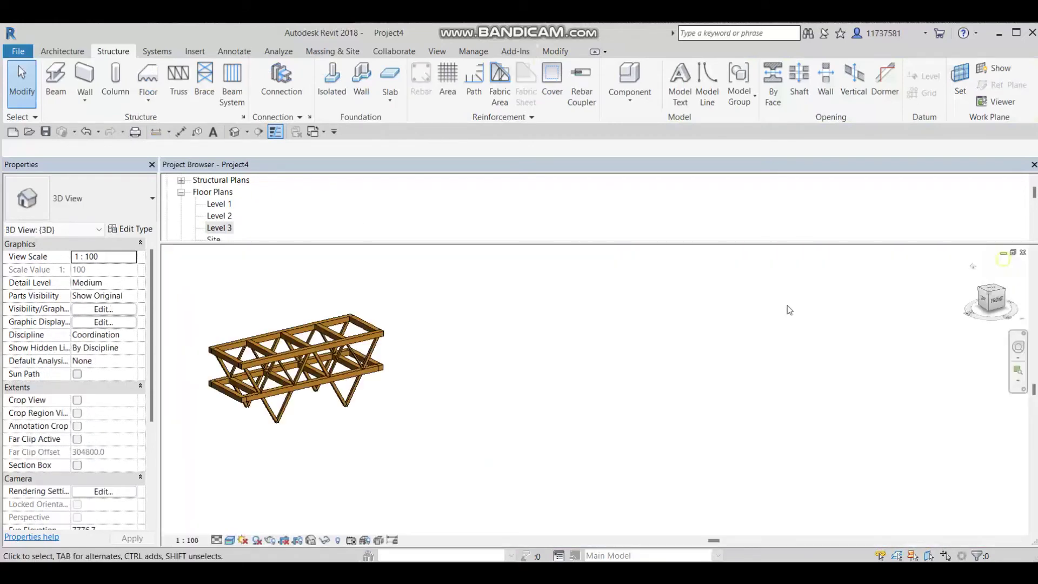
middle_click_drag(405, 374, 579, 368, "shift")
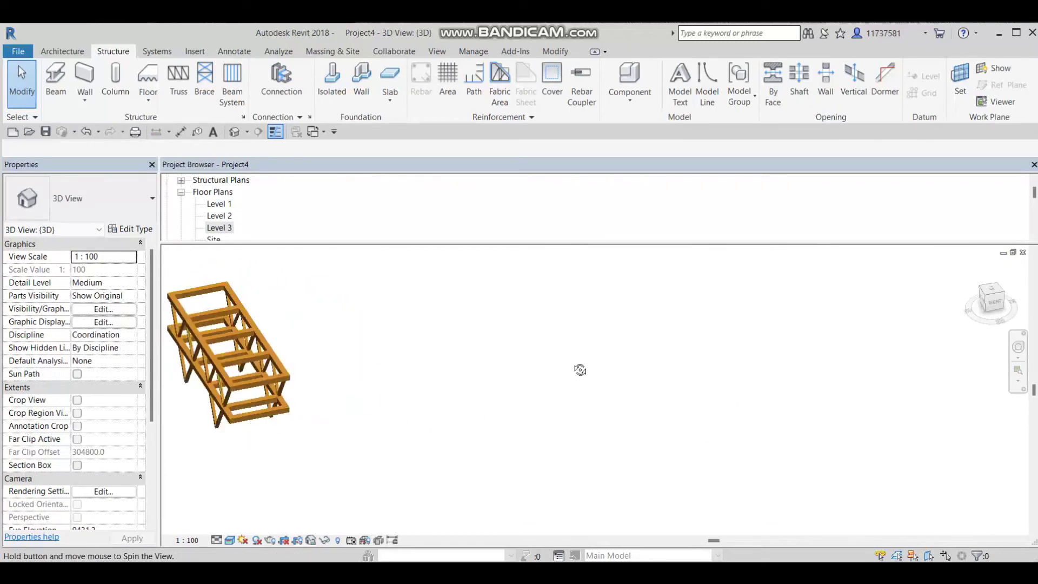
middle_click_drag(248, 380, 386, 351, "shift")
left_click(248, 365)
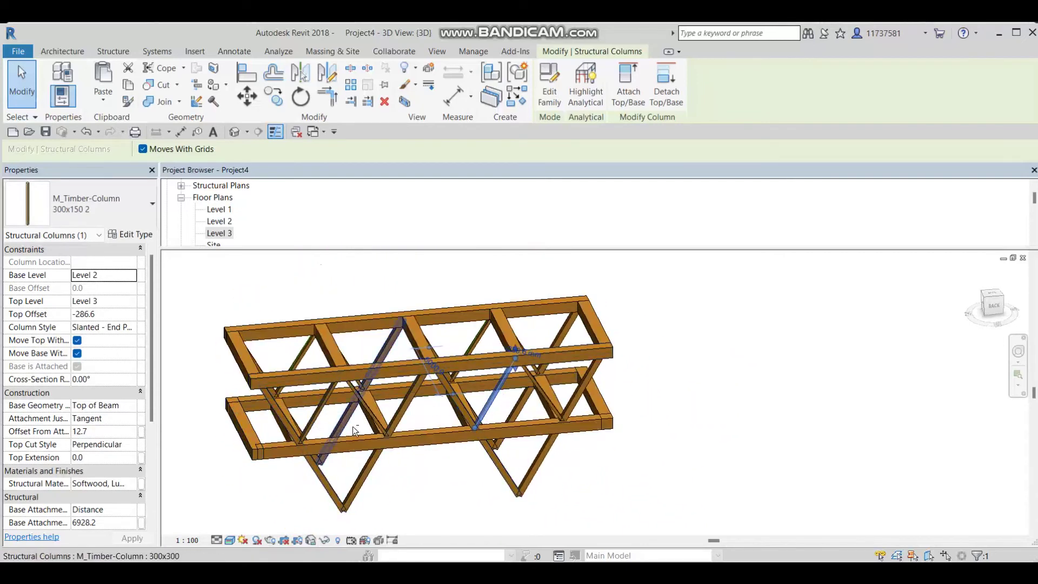
middle_click_drag(346, 416, 364, 458, "shift")
- Create a structural Generic 150mm floor on Level 2 with a rectangular boundary 6000 mm wide, spanning both trusses from end beam to end beam
double_click(219, 232)
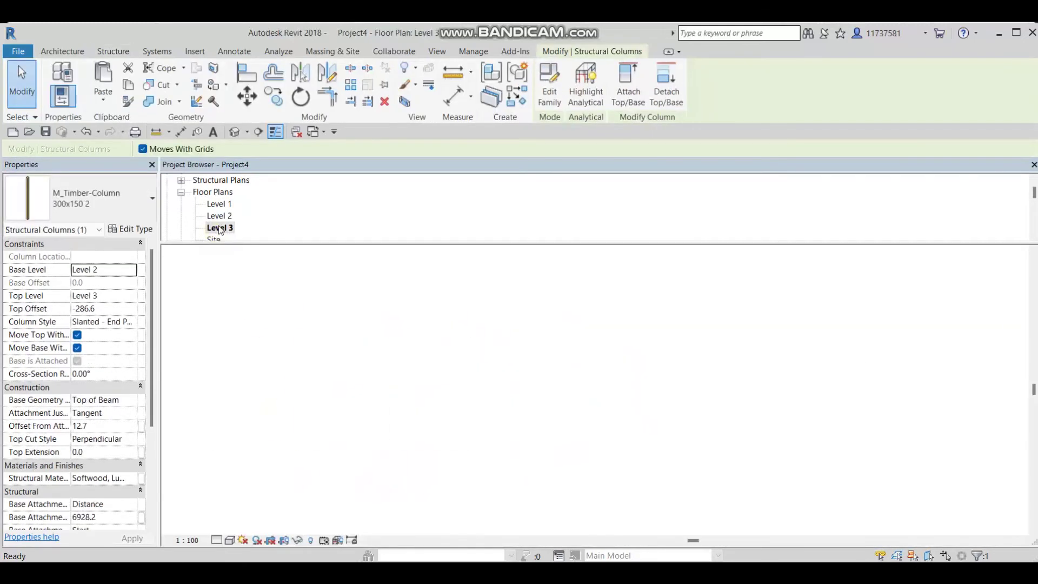
double_click(219, 216)
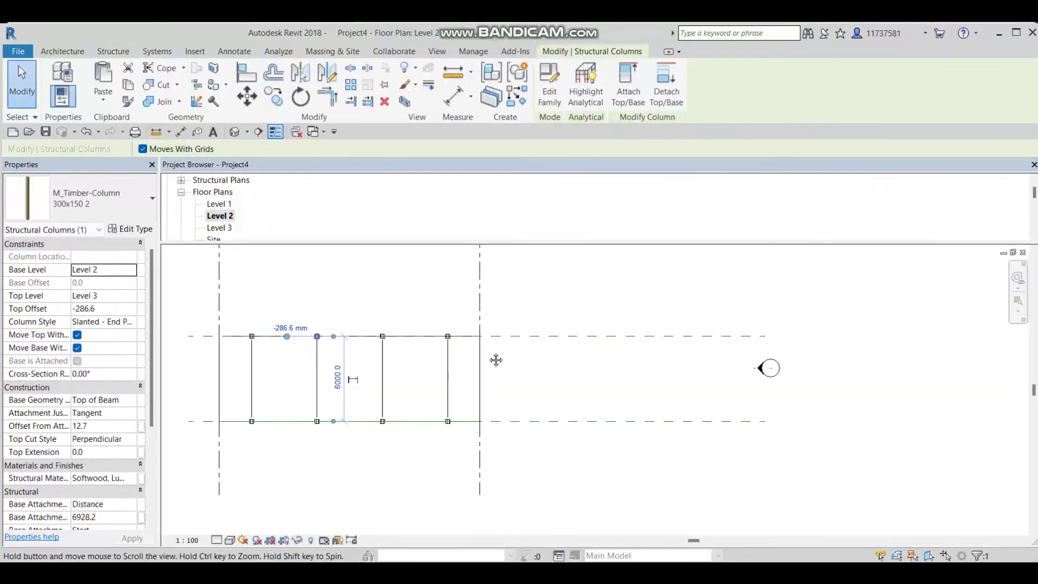
left_click(113, 50)
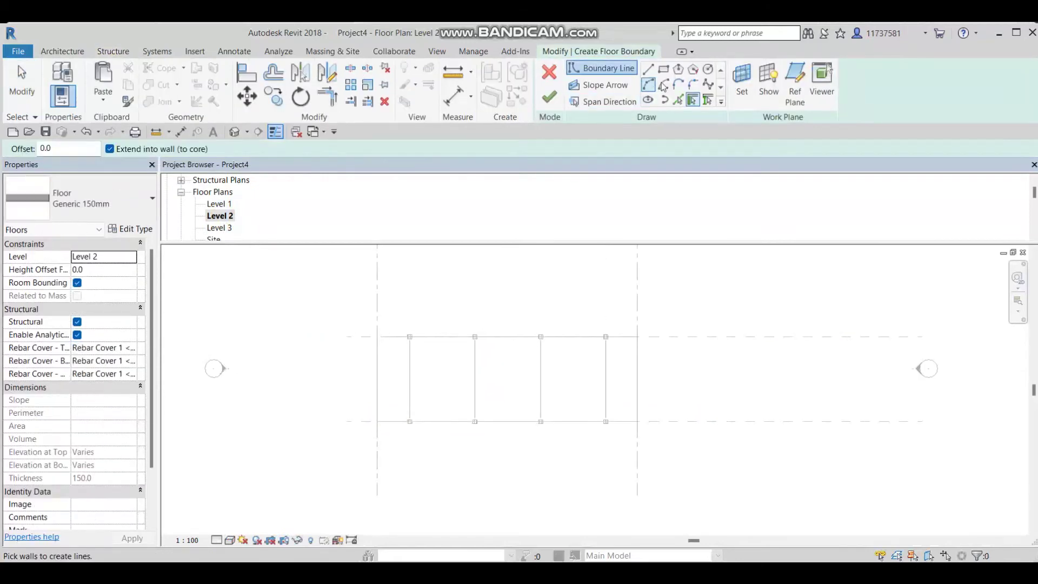
left_click(664, 69)
scroll(475, 330, "up", 2)
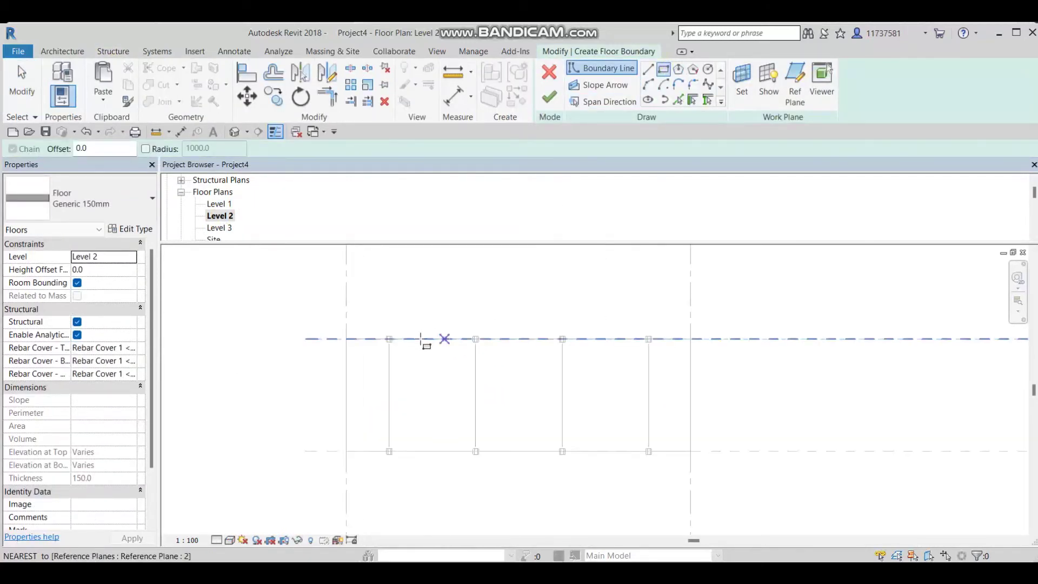
left_click(346, 339)
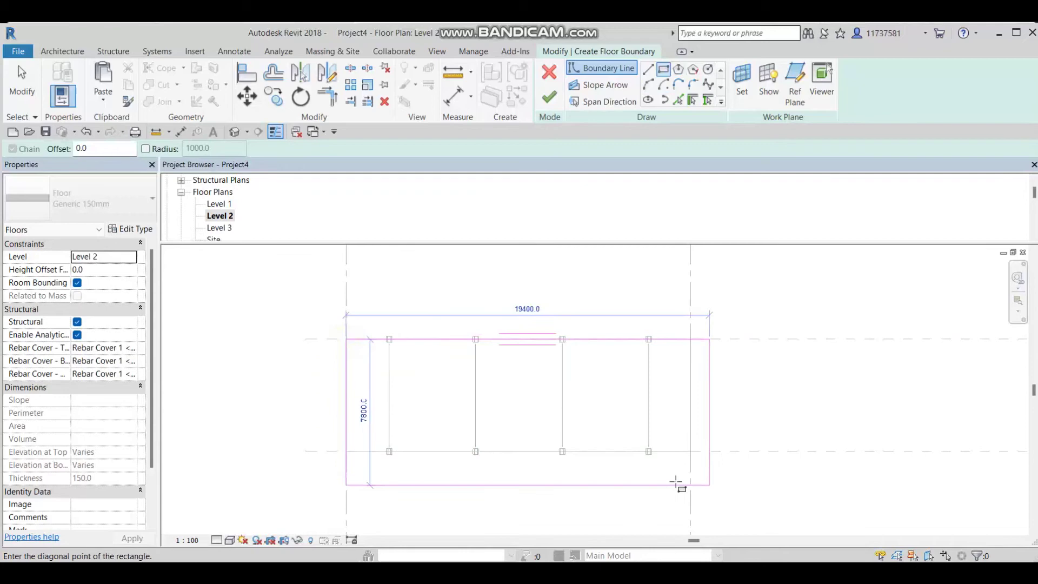
scroll(649, 452, "up", 2)
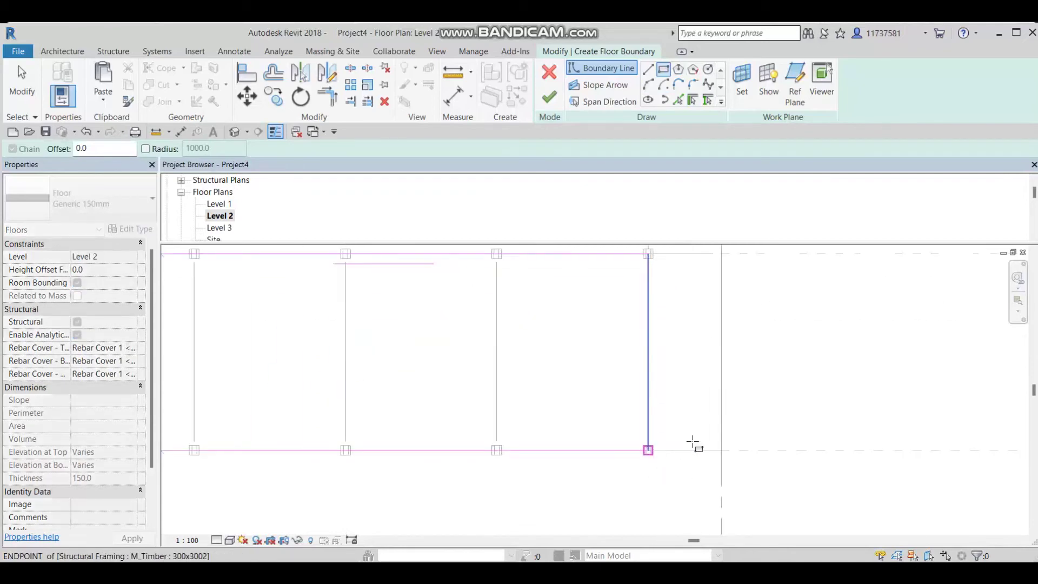
left_click(724, 450)
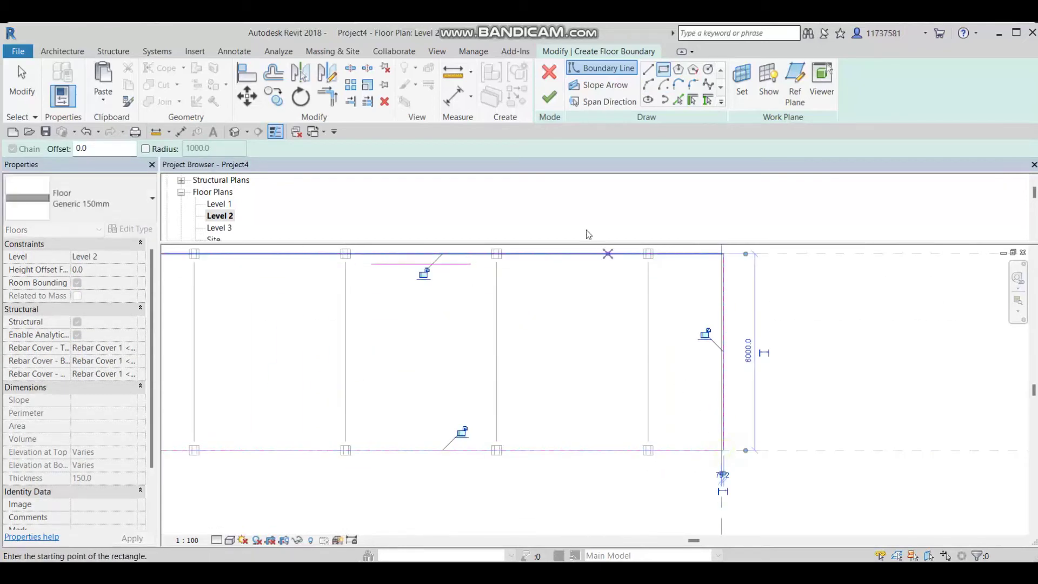
left_click(549, 97)
scroll(326, 302, "down", 2)
scroll(74, 385, "down", 2)
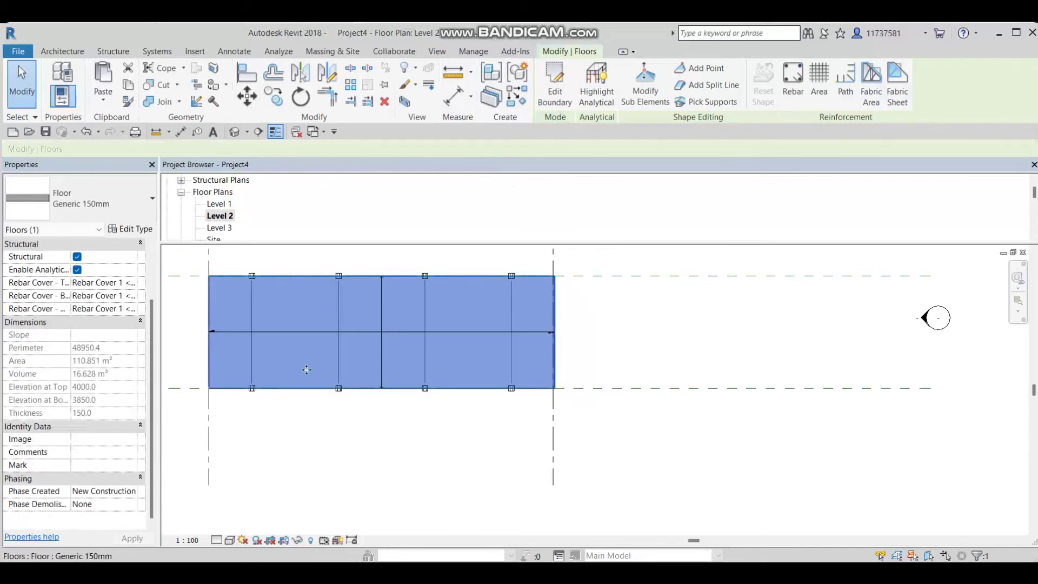
- Switch to the 3D view and select the new Level 2 floor between the lower chords
left_click(233, 132)
middle_click_drag(355, 378, 427, 398, "shift")
left_click(427, 400)
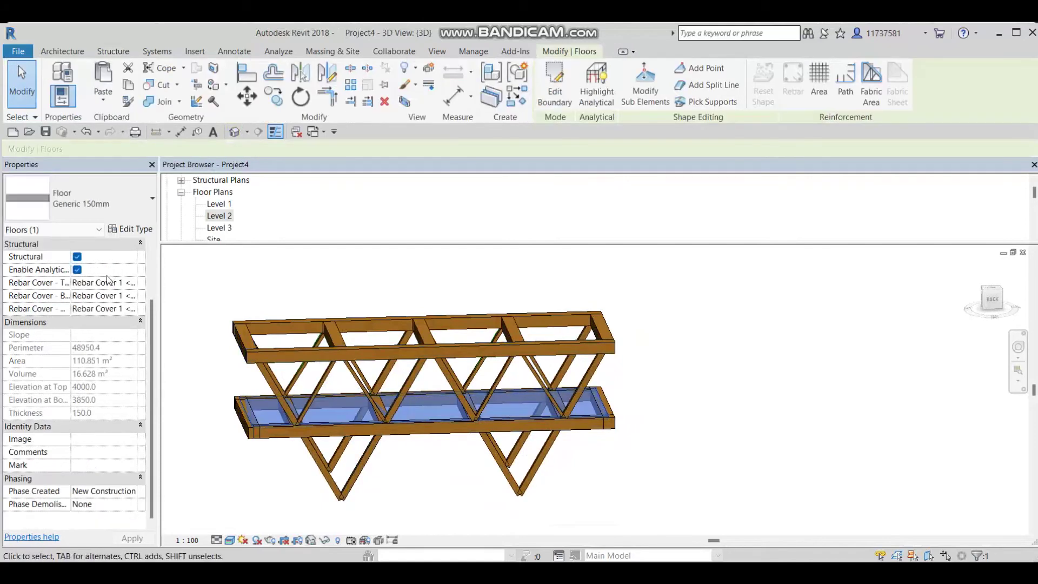
- Try height offsets of 200 and 100 from Level 2 for the floor and compare its position against the beams
scroll(107, 281, "up", 2)
left_click(105, 269)
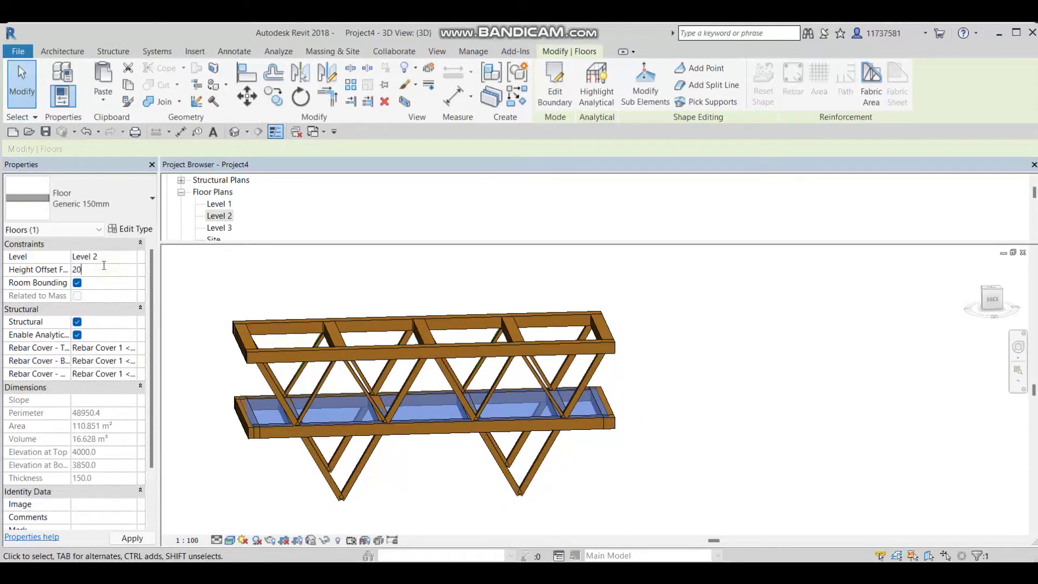
mouse_move(343, 398)
middle_mouse_down("shift")
mouse_move(384, 360)
mouse_move(341, 403)
middle_mouse_up("shift")
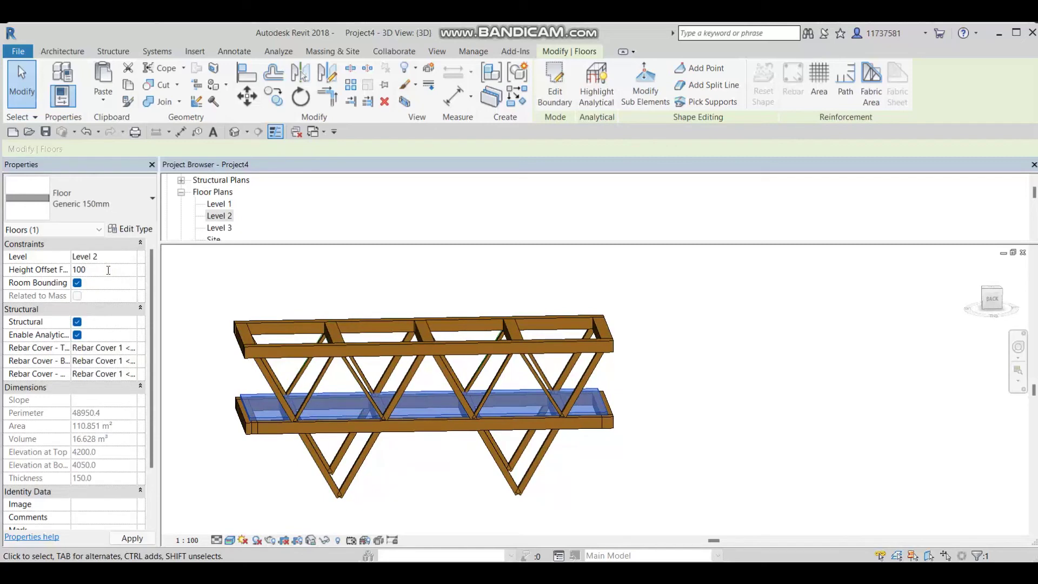
key("Return")
left_click(470, 456)
middle_click_drag(508, 453, 489, 532)
- Set the floor's height offset from Level 2 to 50 and deselect it
left_click(443, 409)
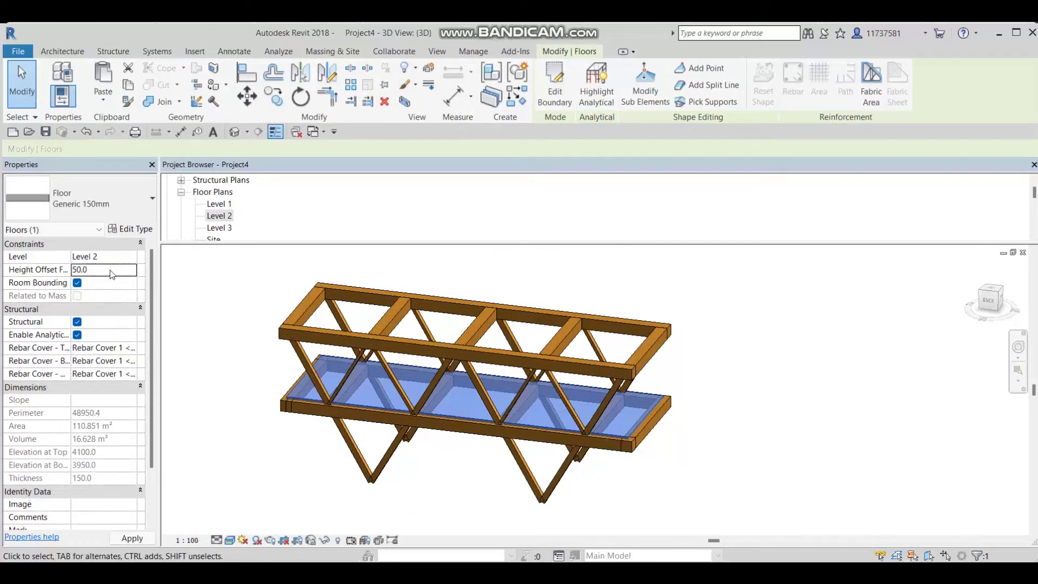
key("Escape")
middle_click_drag(541, 451, 365, 335, "shift")
- Duplicate the type of the Level 3 cross beam nearest one end as 150x1502 2, with b and d set to 150
left_click(412, 324)
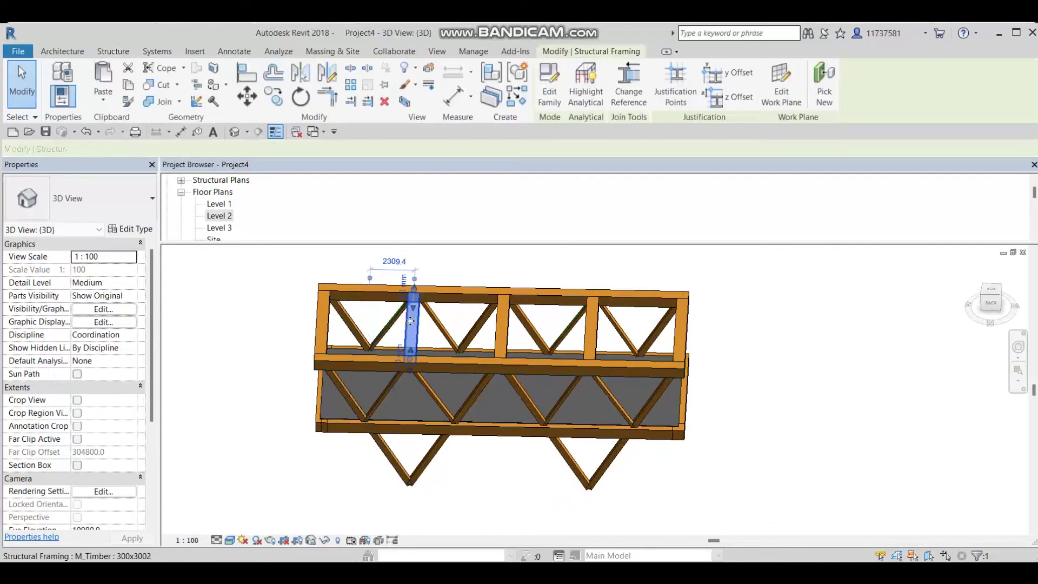
left_click(130, 228)
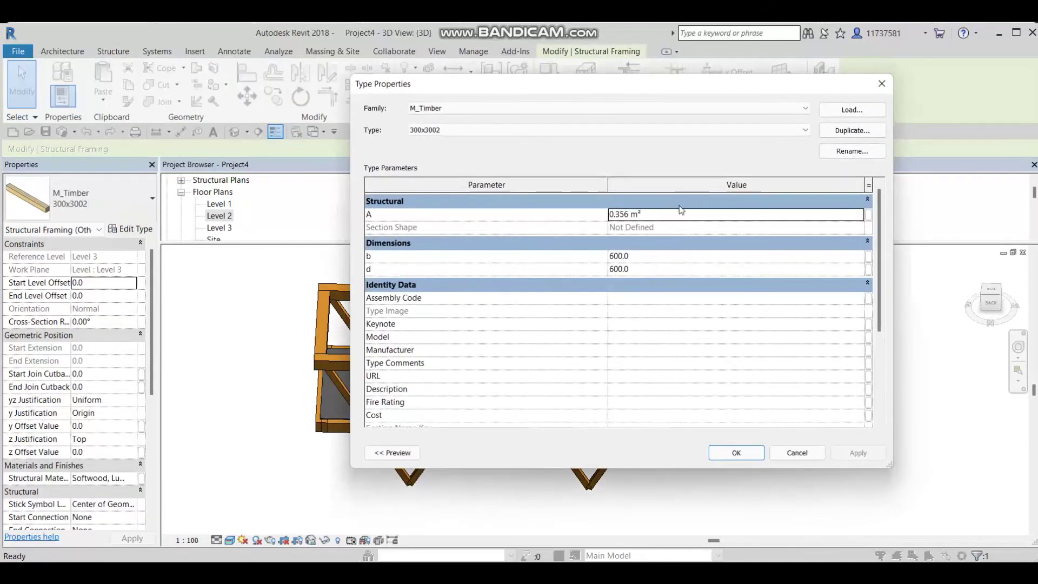
left_click(842, 131)
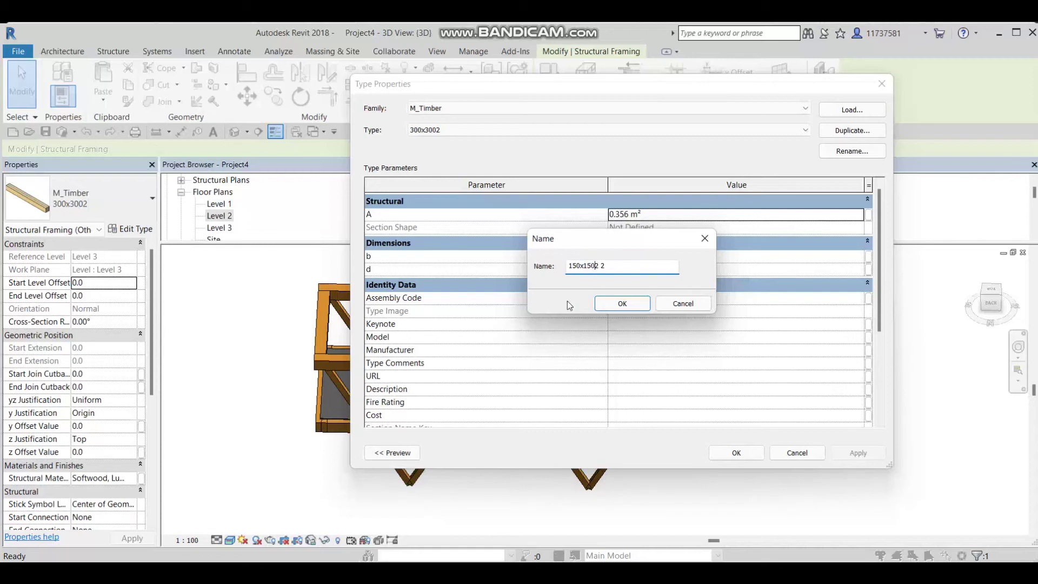
left_click(644, 308)
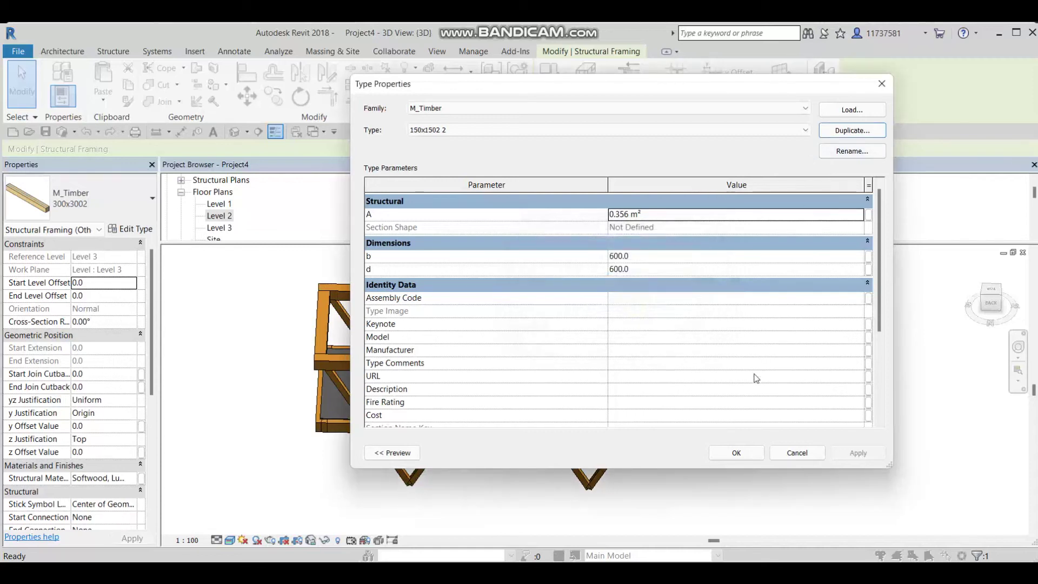
left_click(647, 254)
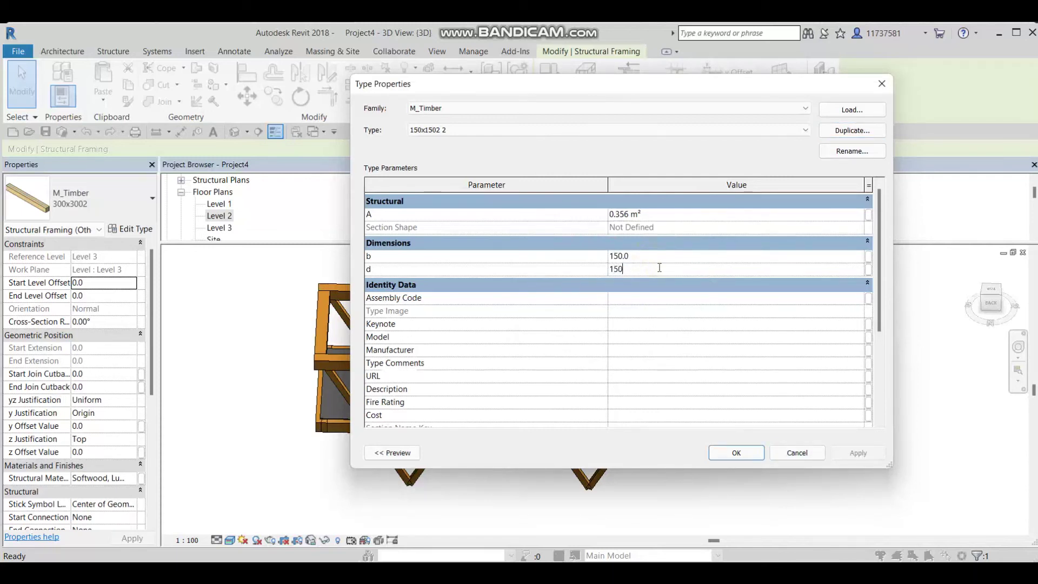
left_click(736, 452)
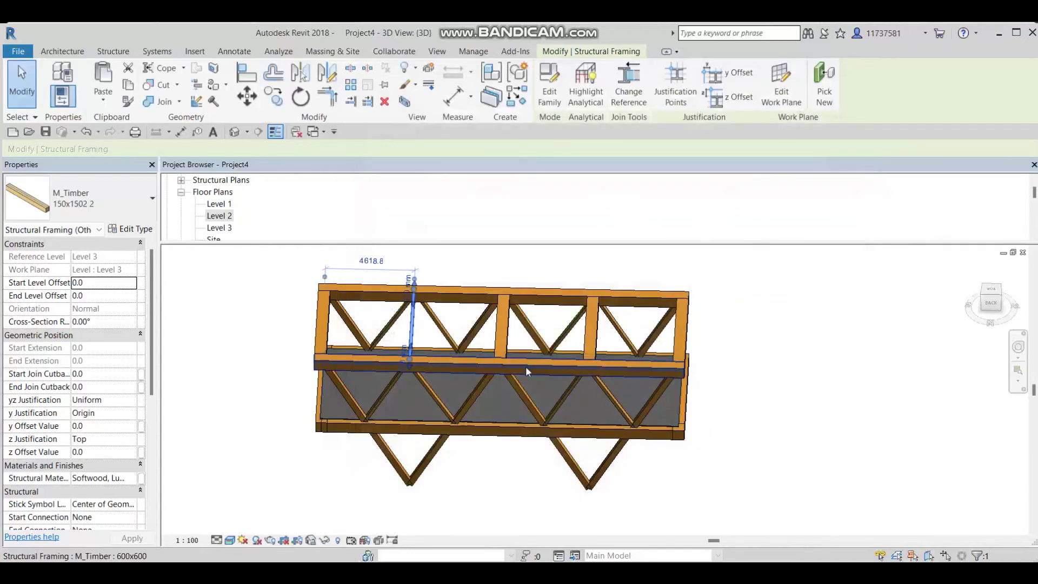
key("Escape")
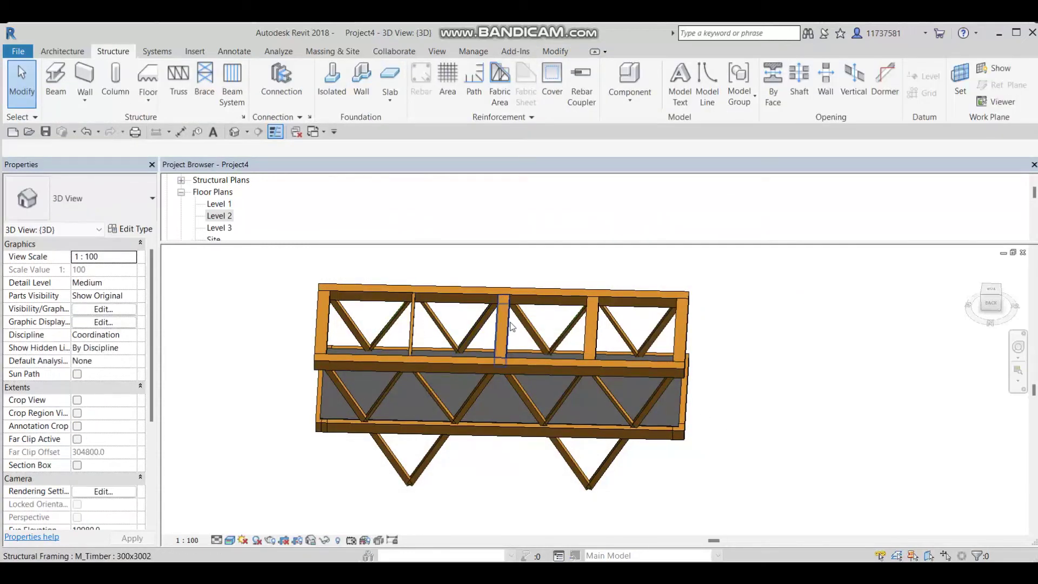
- Change the middle Level 3 cross beam to the M_Timber type 150x1502 2
left_click(512, 327)
left_click(103, 204)
scroll(83, 287, "up", 1)
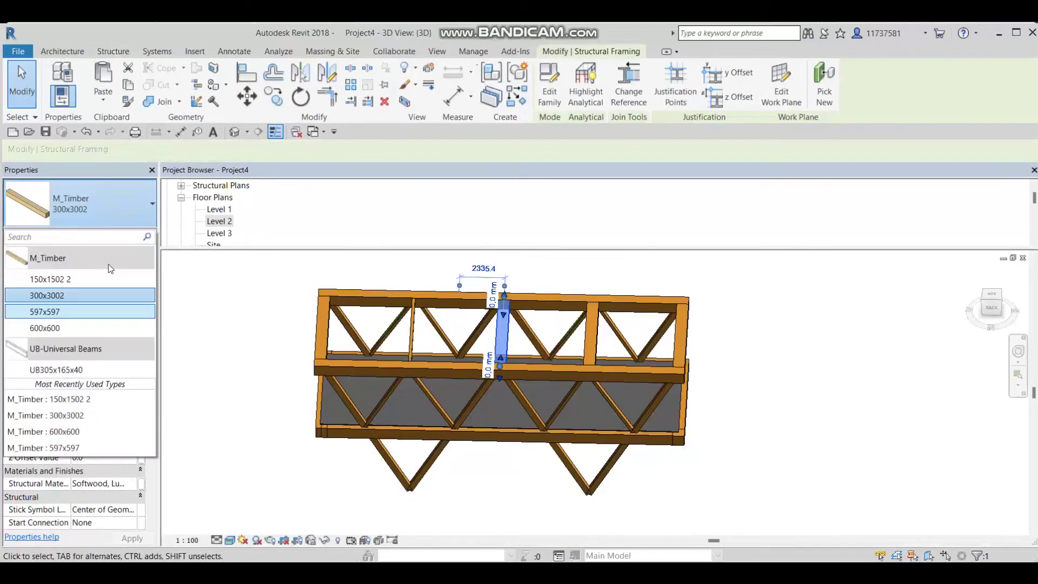
left_click(108, 281)
- Add the remaining thick Level 3 cross beams and the intermediate Level 2 cross beams to the selection and assign them type 150x1502 2
left_click(590, 333, "ctrl")
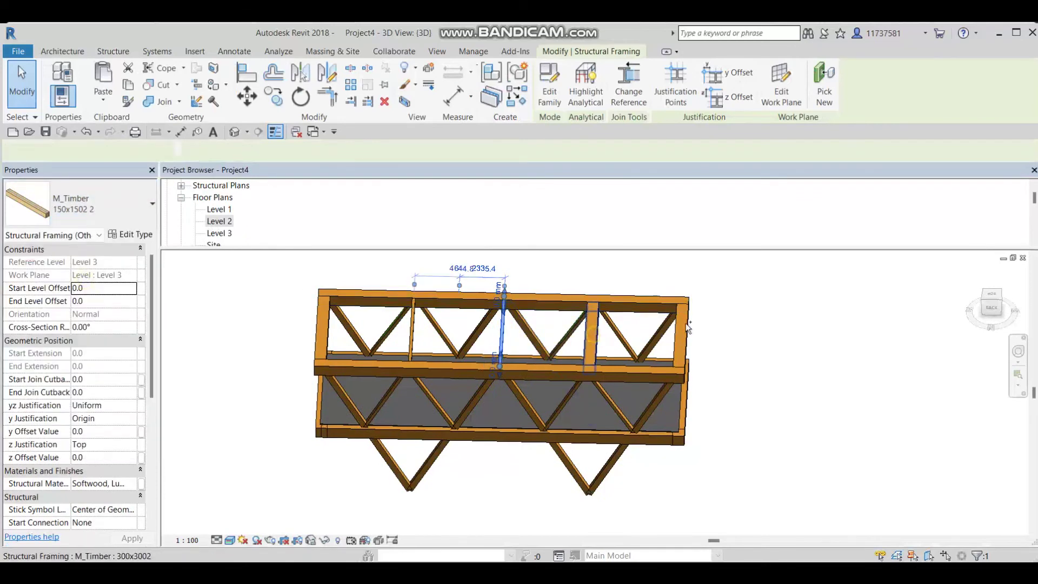
left_click(684, 322, "ctrl")
middle_click_drag(649, 306, 635, 400, "shift")
left_click(637, 408, "ctrl")
left_click(543, 422, "ctrl")
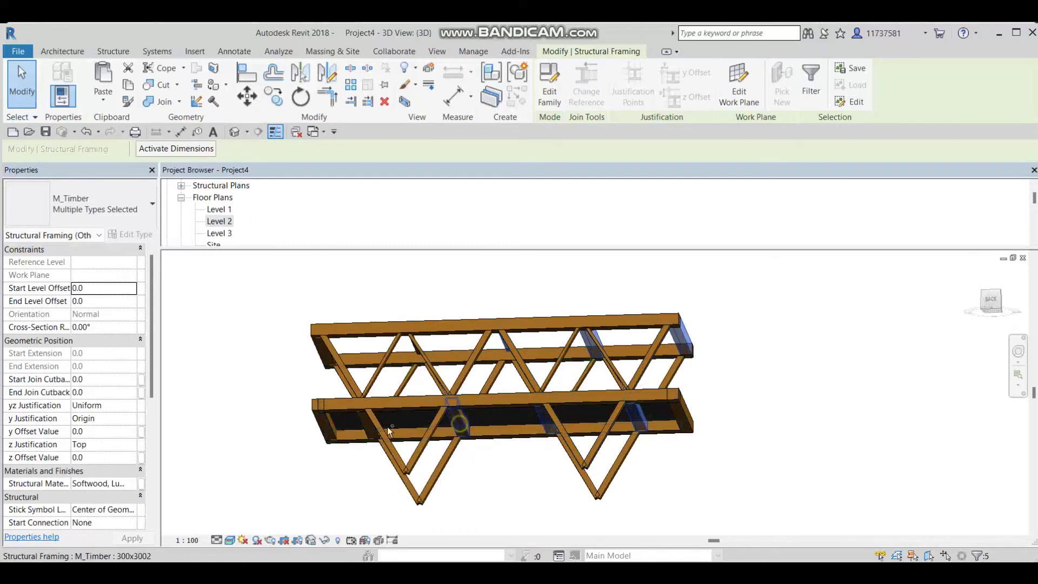
left_click(366, 428, "ctrl")
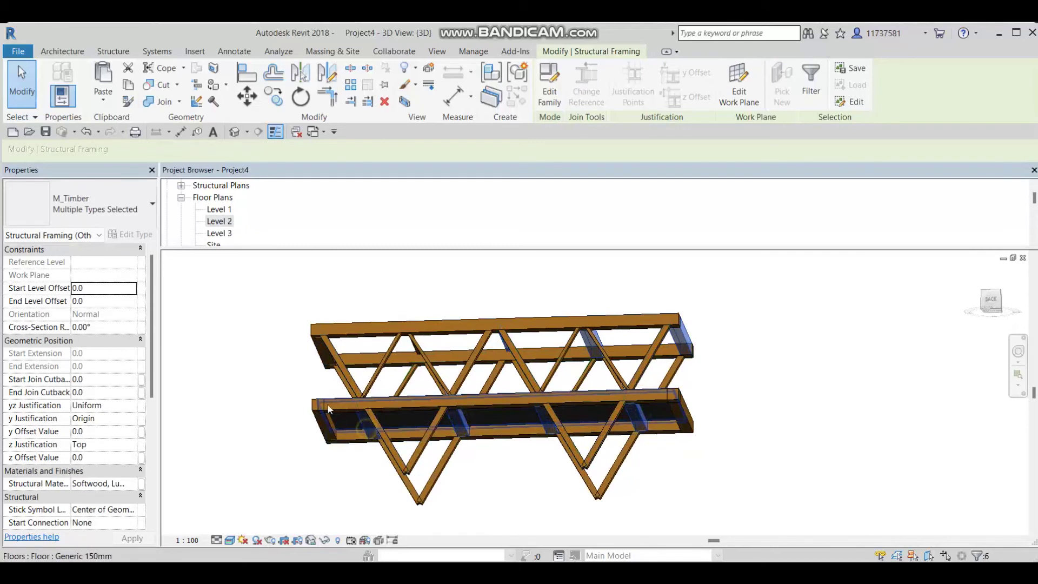
left_click(112, 218)
left_click(97, 282)
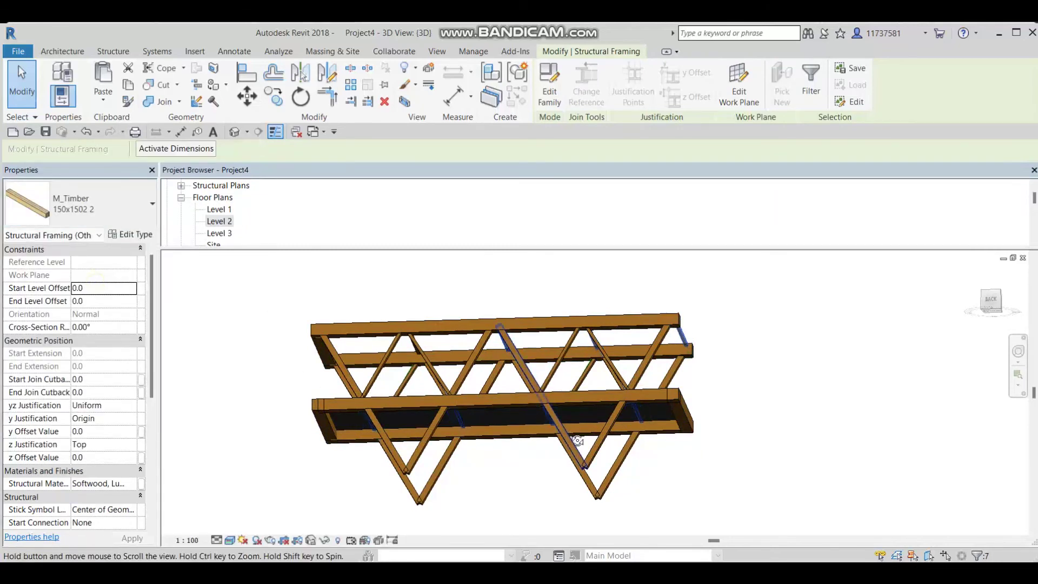
- Set the Level 3 cross beam at the far end of the truss back to type 300x3002 and deselect it
middle_click_drag(589, 559, 574, 535, "shift")
middle_click_drag(769, 378, 774, 374)
left_click(699, 339)
left_click(687, 334)
left_click(118, 214)
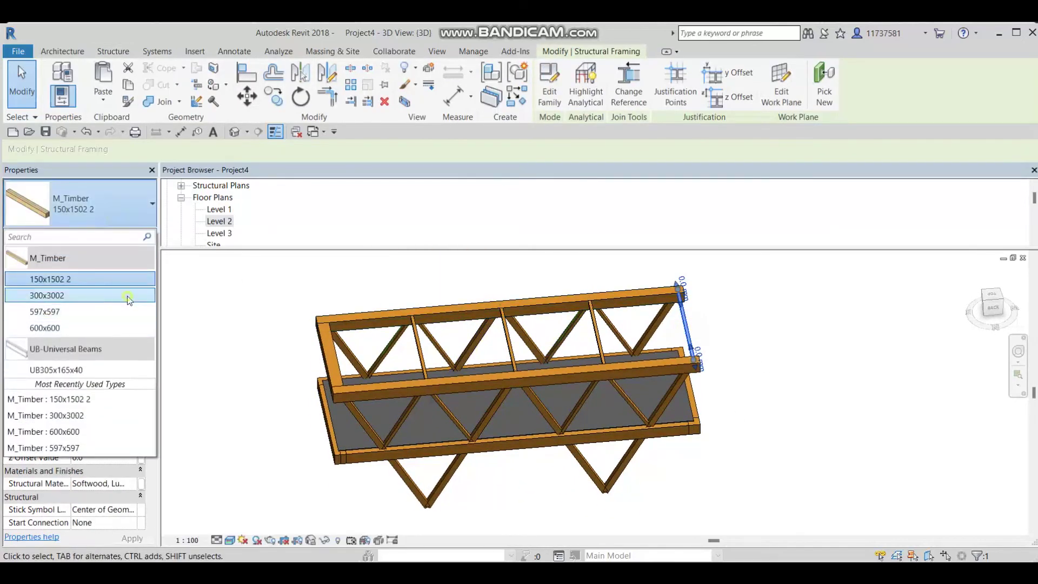
left_click(131, 300)
left_click(712, 399)
- Copy the Level 2 floor and paste it aligned to Level 3
middle_click_drag(712, 399, 518, 378, "shift")
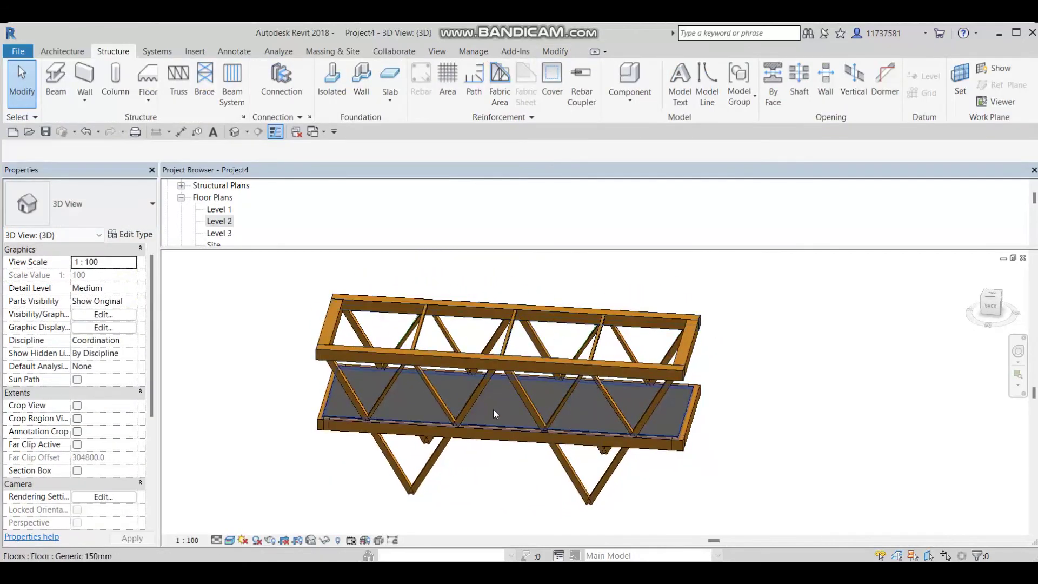
left_click(442, 408)
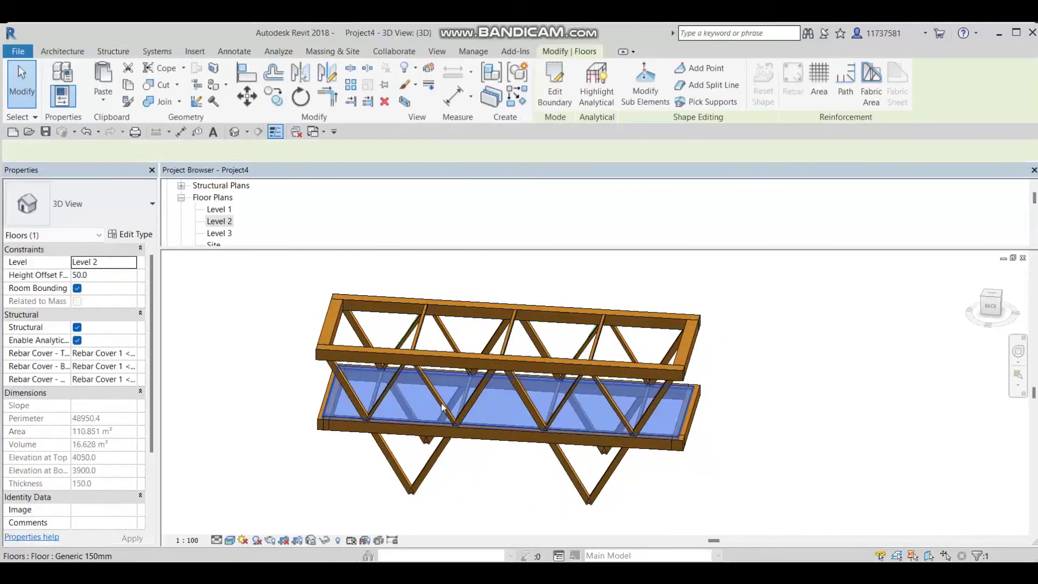
left_click(128, 85)
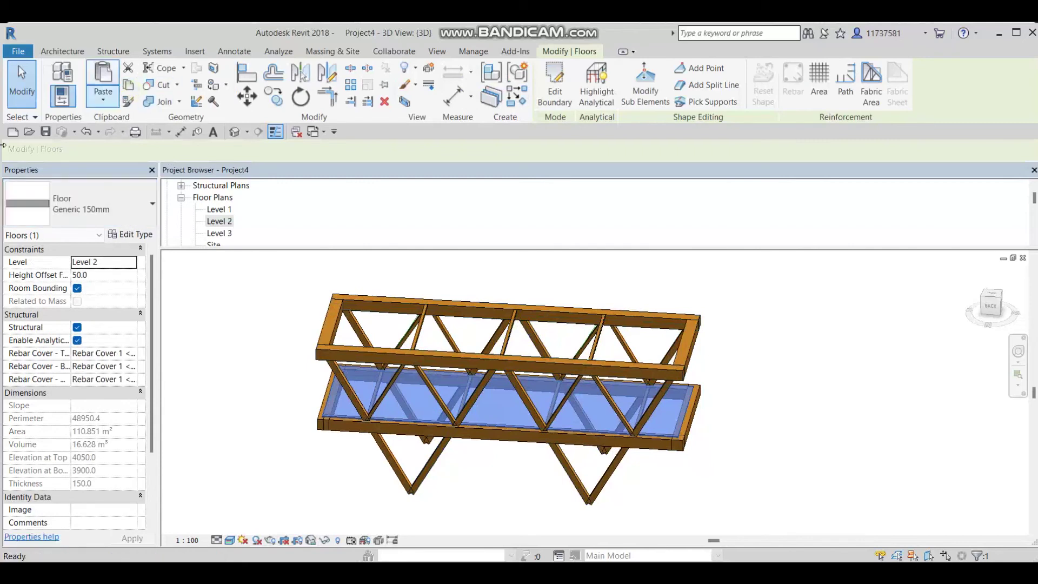
left_click(111, 95)
left_click(154, 150)
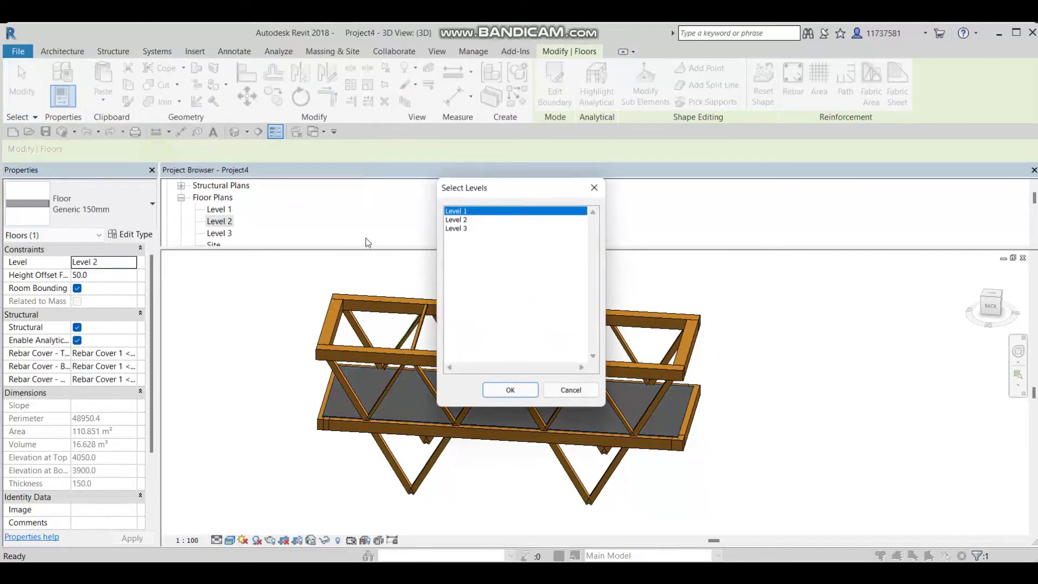
left_click(470, 228)
left_click(508, 391)
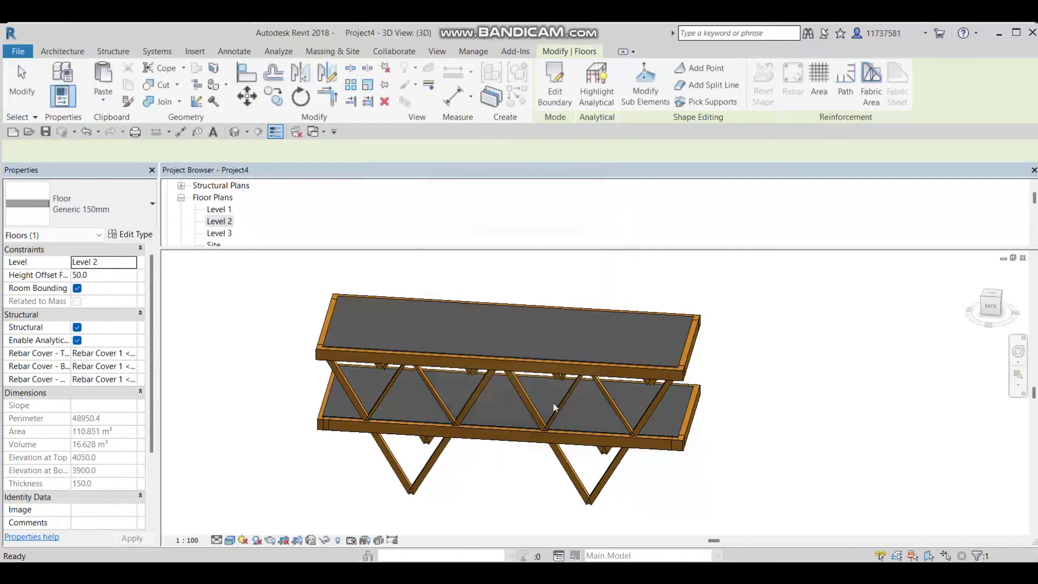
- Set the Level 3 floor's height offset to -100 and deselect it
left_click(99, 276)
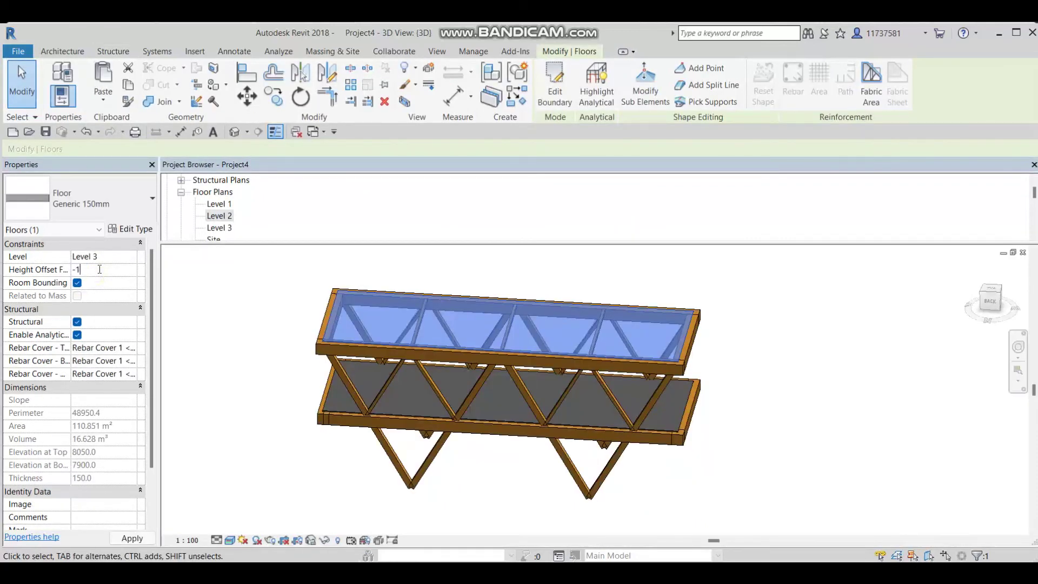
type("-100")
key("Return")
key("Escape")
- Select both floors and set the structure layer material of their Generic 150mm type to Glass
middle_click_drag(528, 434, 533, 400, "shift")
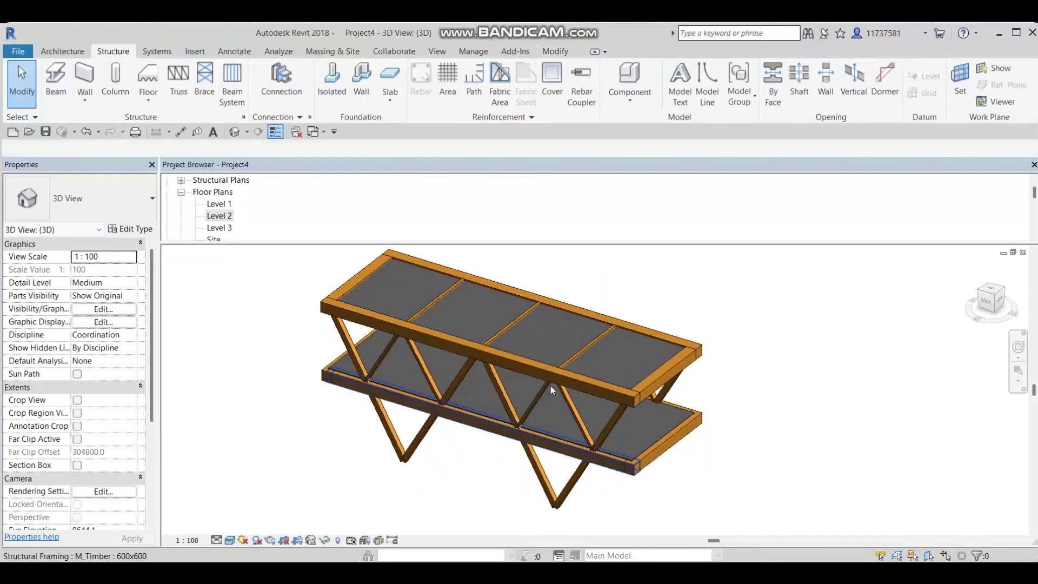
left_click(609, 361)
left_click(641, 436, "ctrl")
middle_click_drag(697, 370, 762, 378, "shift")
left_click(135, 229)
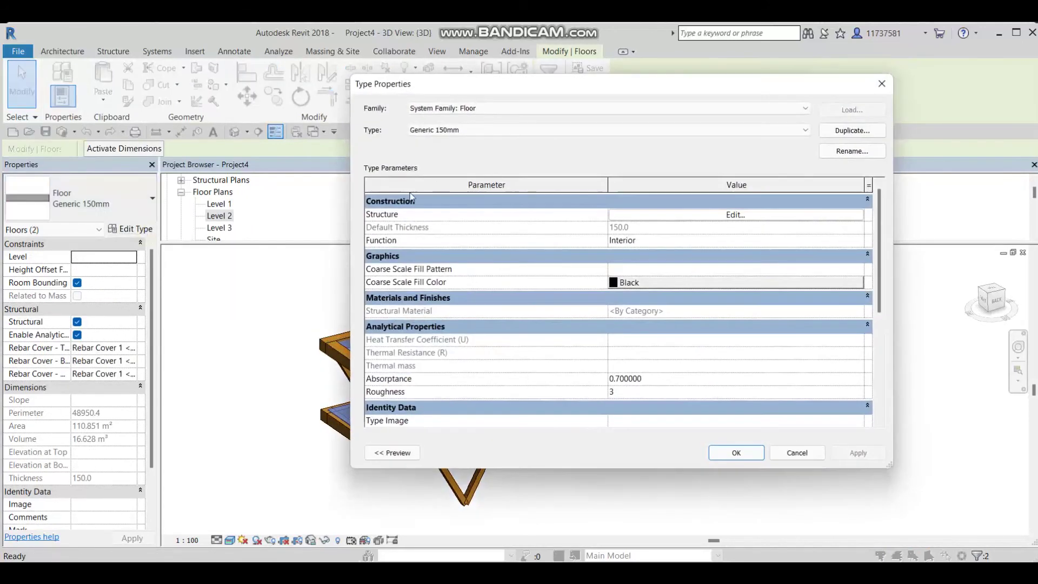
left_click(732, 340)
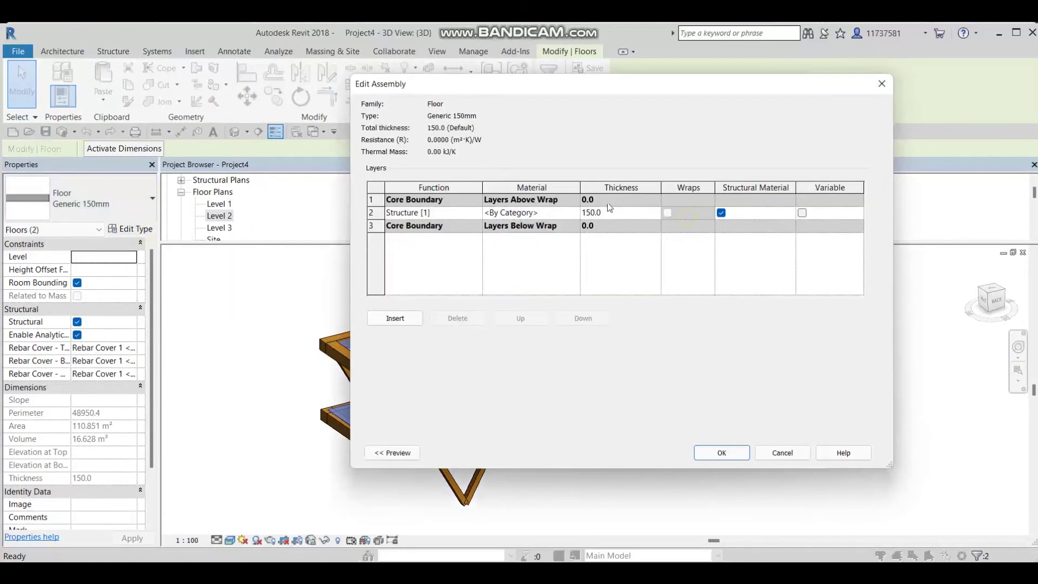
left_click(575, 213)
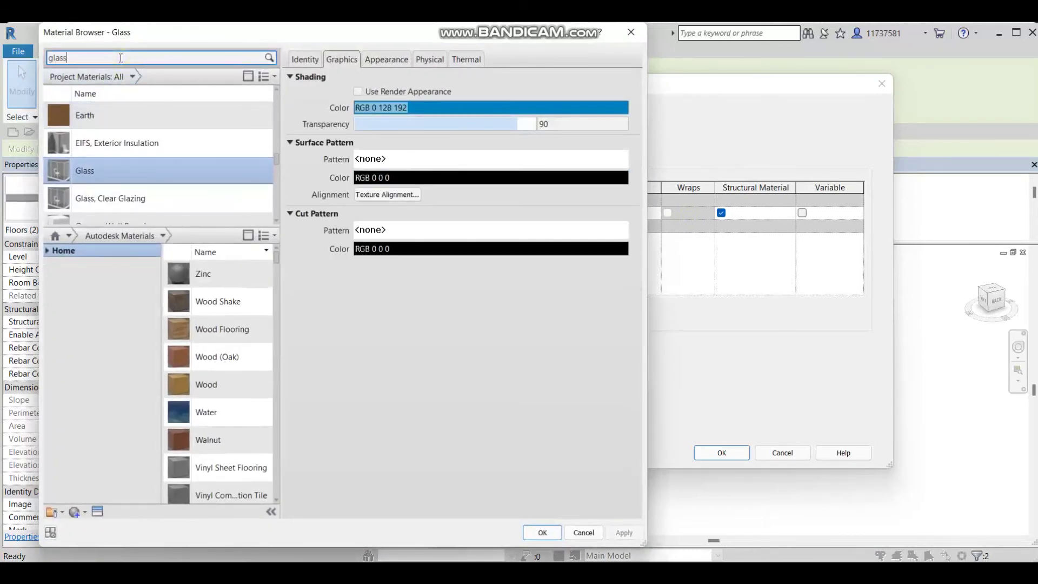
key("Return")
left_click(120, 155)
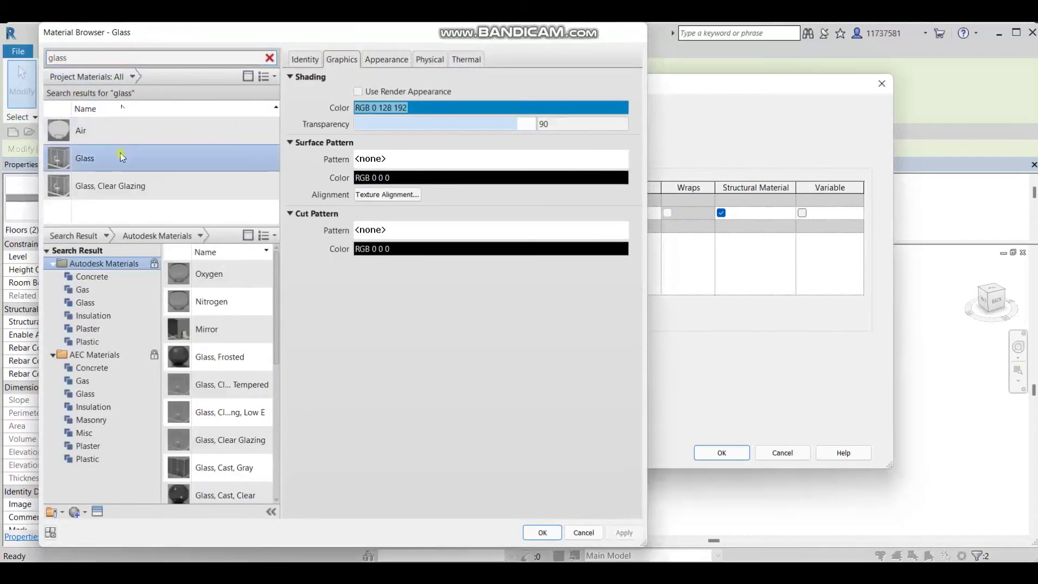
double_click(120, 157)
left_click(728, 456)
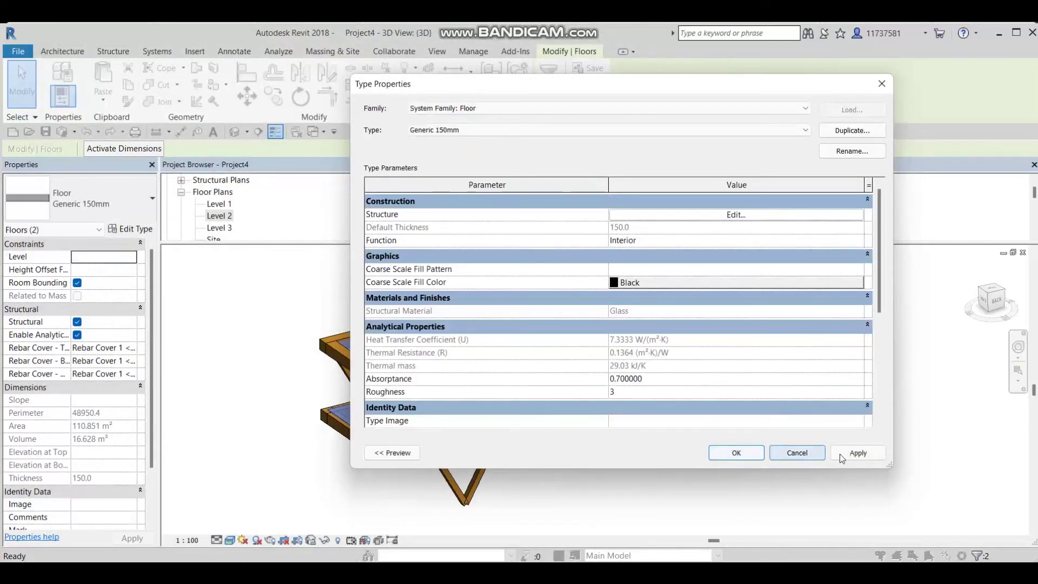
left_click(750, 458)
key("Escape")
- Open the Level 2 floor plan and start a wall with the Curtain Wall Storefront type
middle_click_drag(476, 449, 545, 443, "shift")
middle_click_drag(544, 378, 510, 406, "shift")
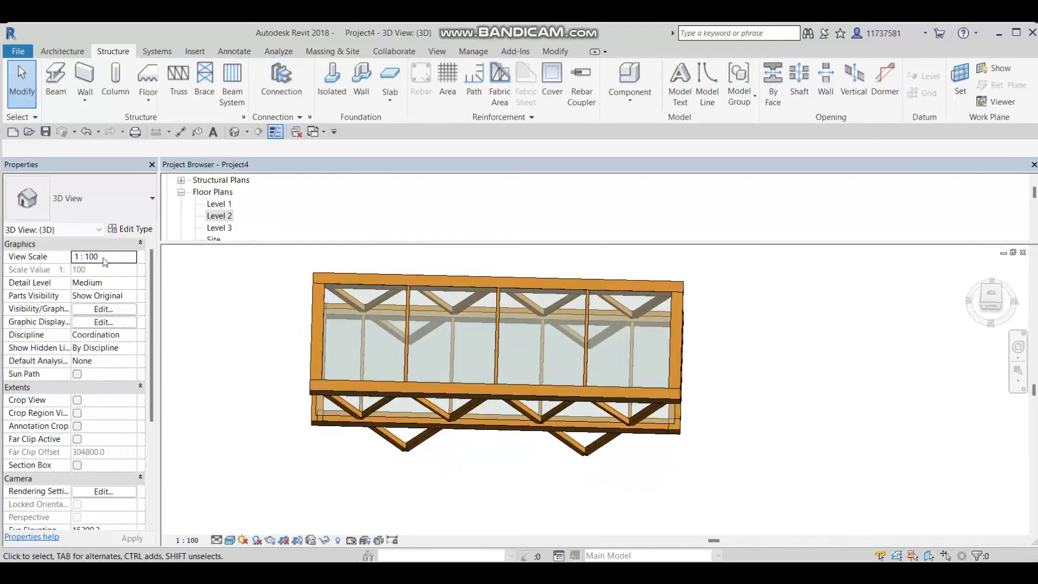
double_click(218, 216)
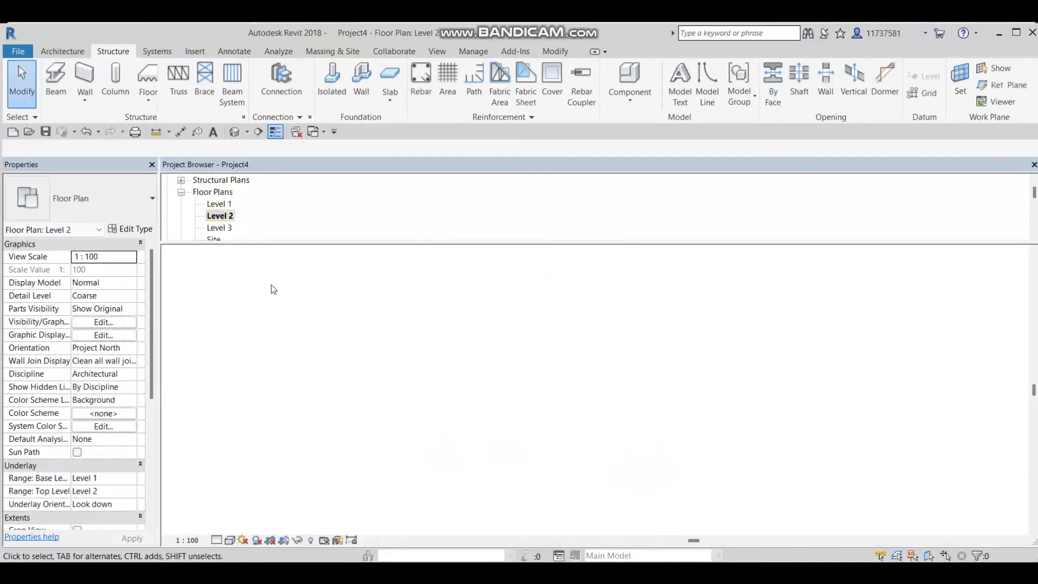
scroll(269, 315, "down", 2)
key("a")
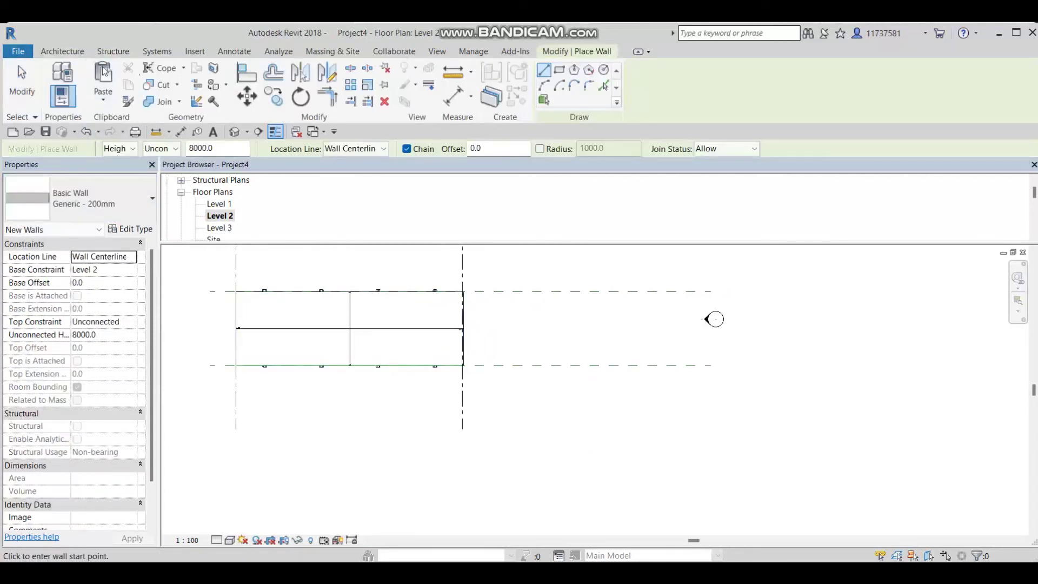
left_click(69, 53)
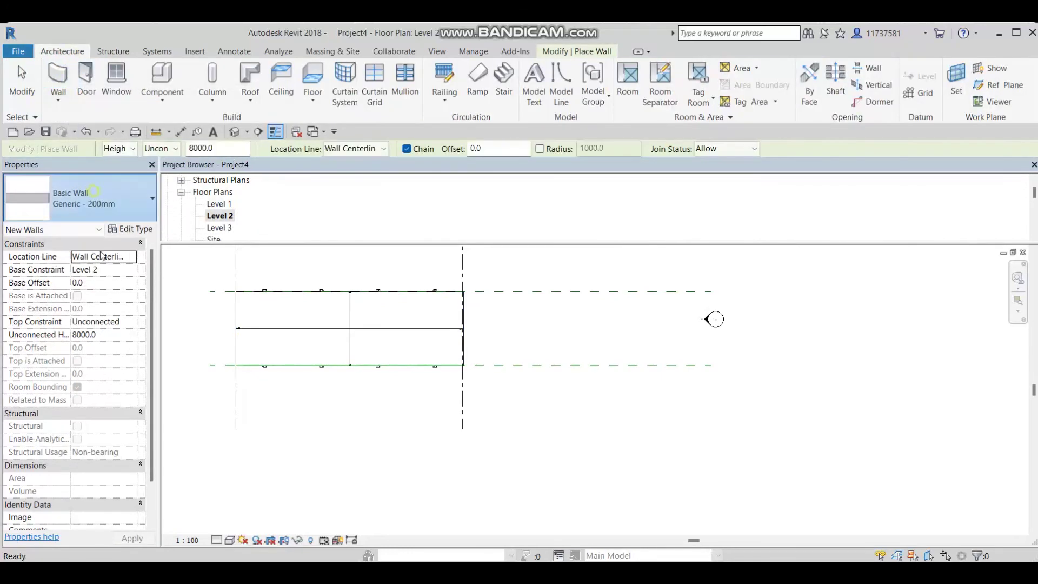
left_click(101, 210)
scroll(104, 361, "down", 3)
left_click(116, 531)
scroll(216, 308, "up", 2)
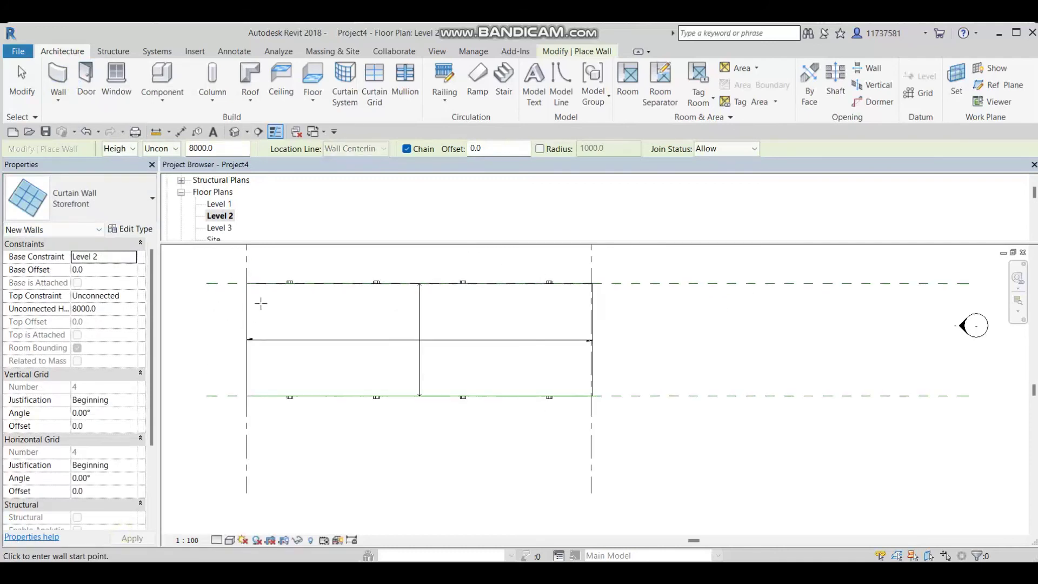
- Try drawing 8000 mm high Storefront curtain walls along one short end and one long edge of the floor, and undo them
scroll(249, 283, "up", 3)
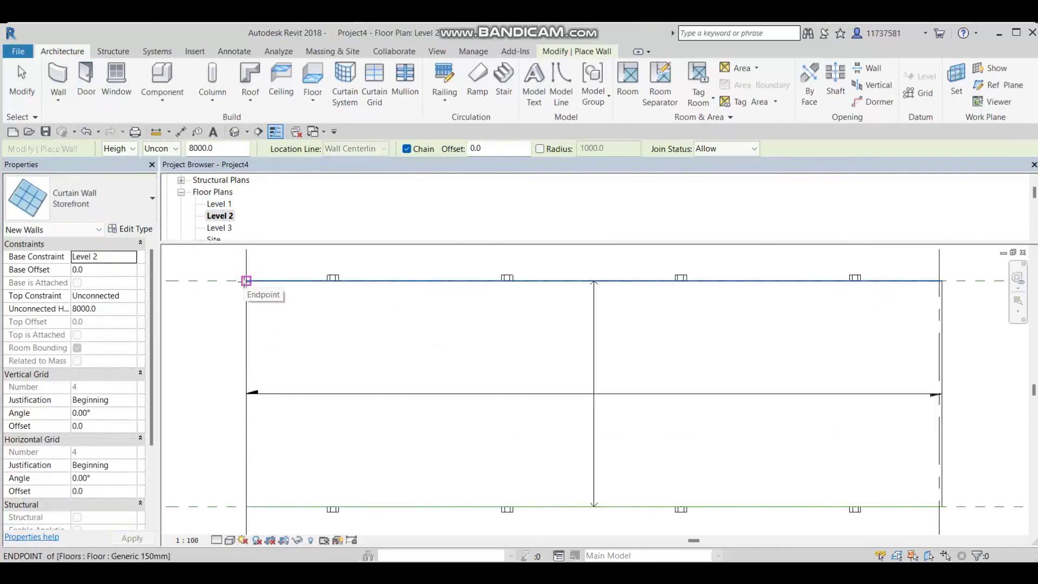
left_click(246, 280)
scroll(263, 414, "down", 1)
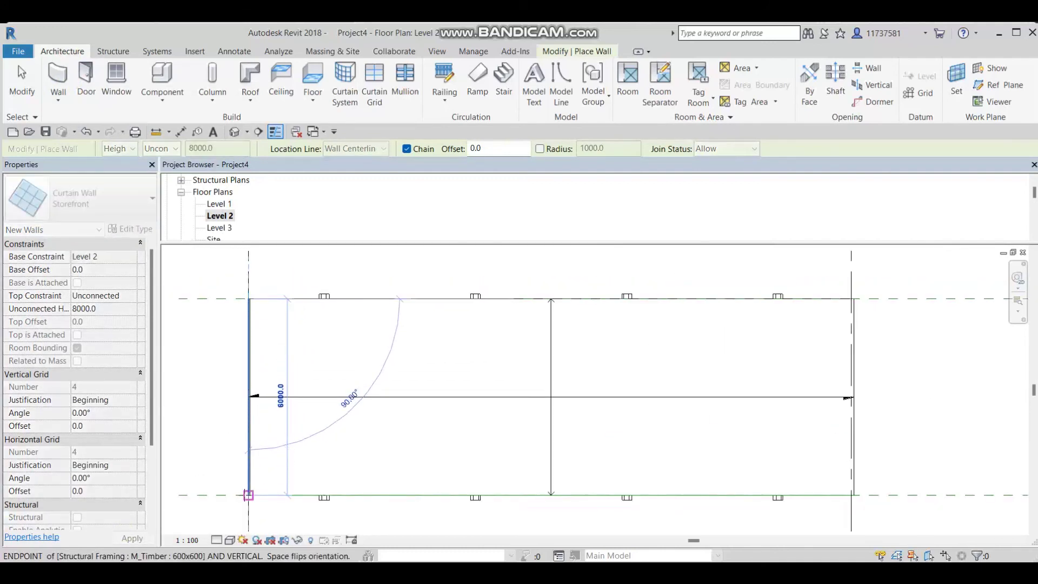
scroll(458, 449, "down", 2)
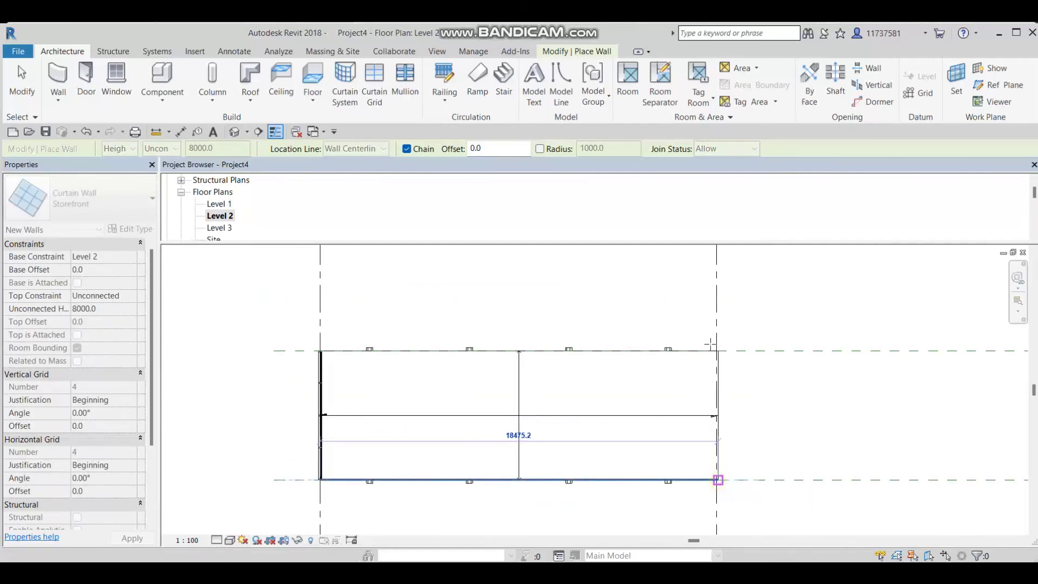
left_click(717, 480)
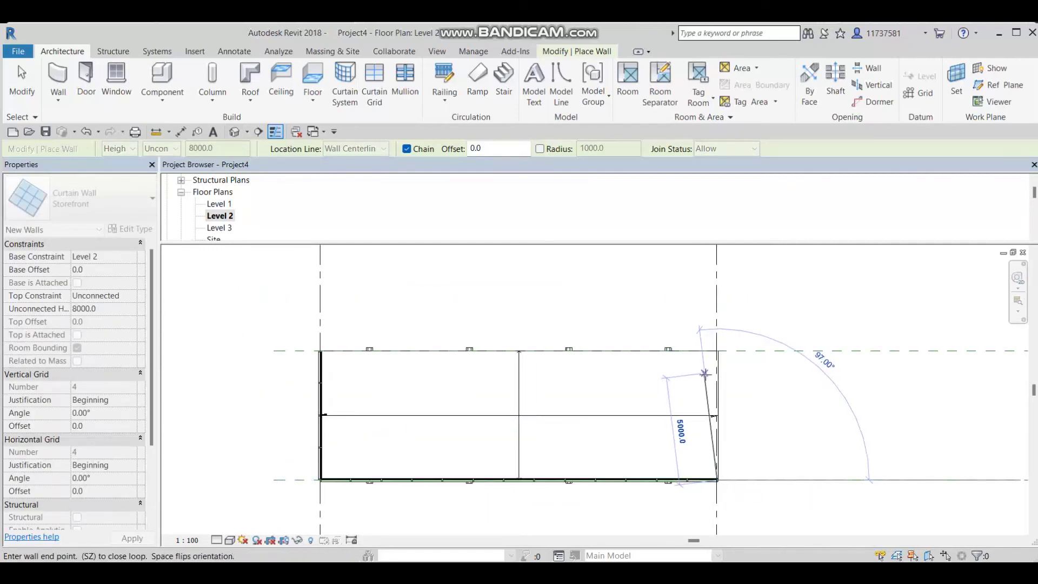
key("Escape")
key("Escape")
key("ctrl+z")
key("ctrl+z")
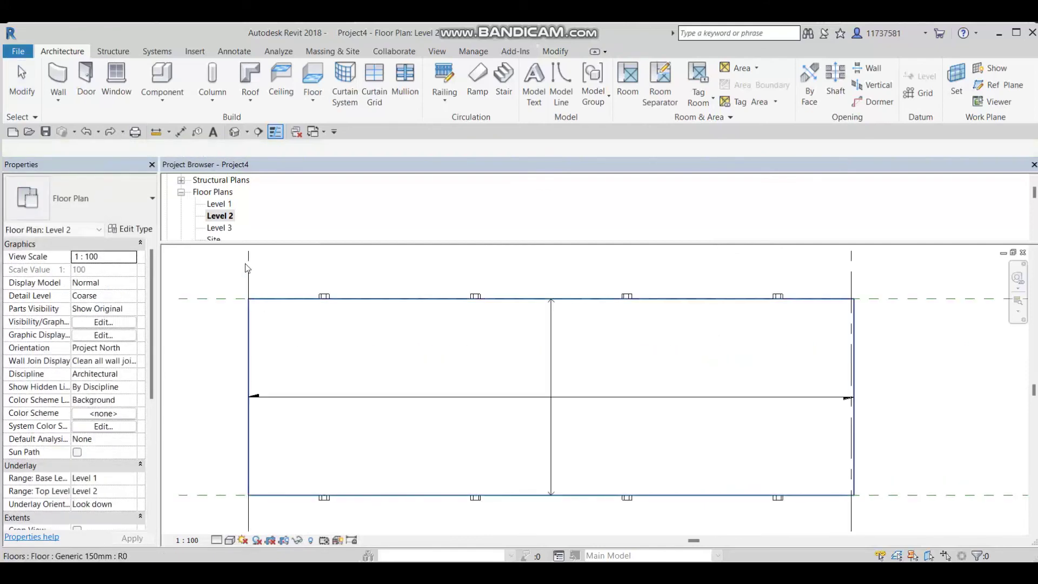
- Draw a closed loop of Storefront curtain walls from Level 2 up to Level 3 around the floor's perimeter
key("w")
key("a")
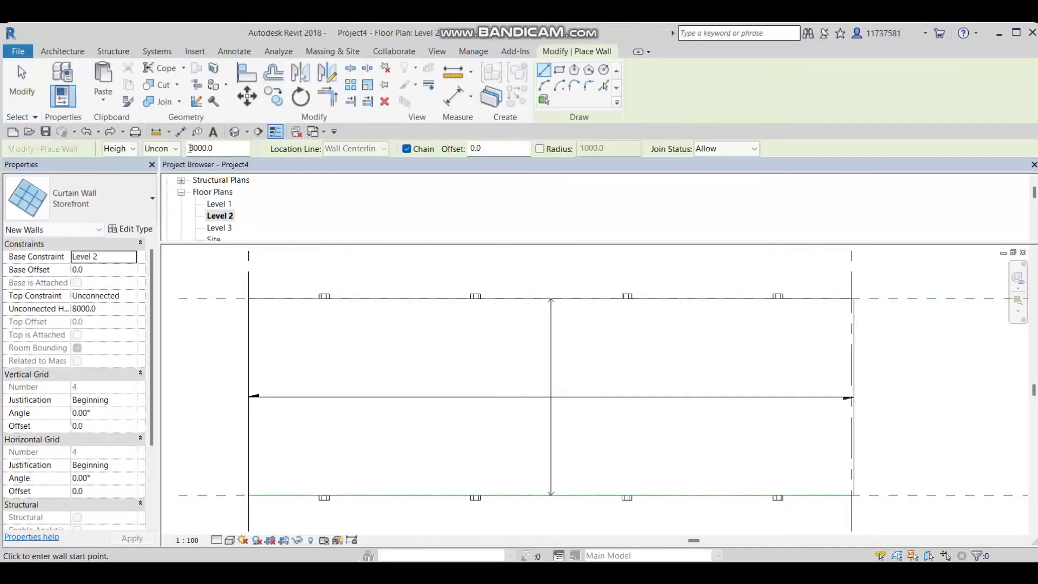
left_click(178, 149)
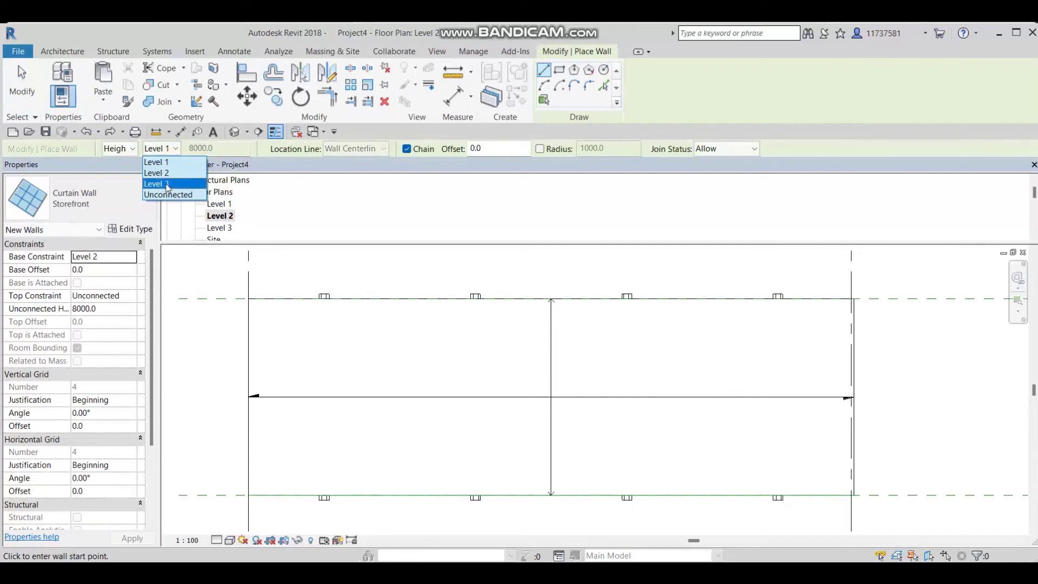
left_click(168, 185)
left_click(249, 298)
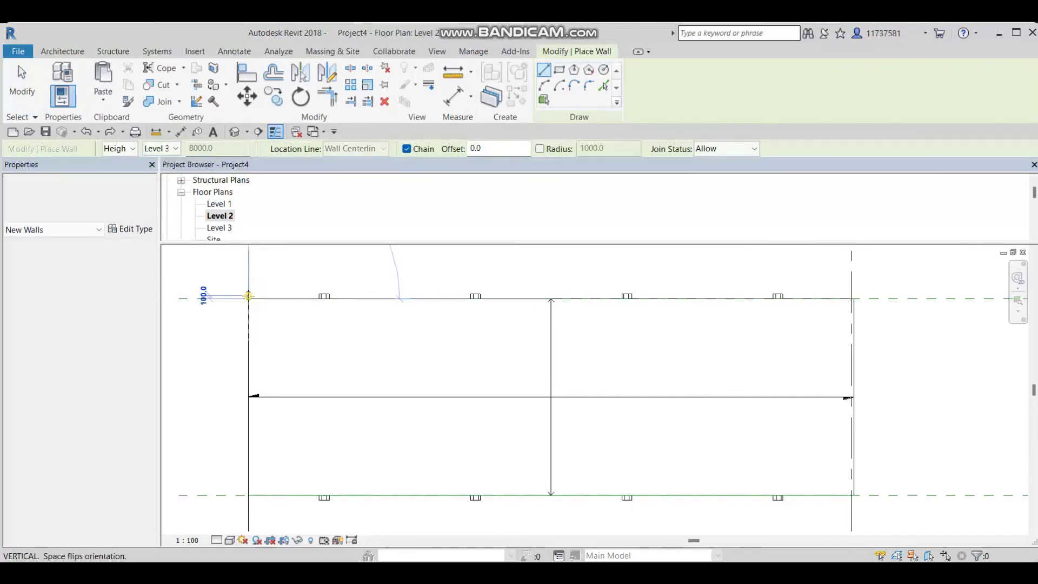
left_click(249, 495)
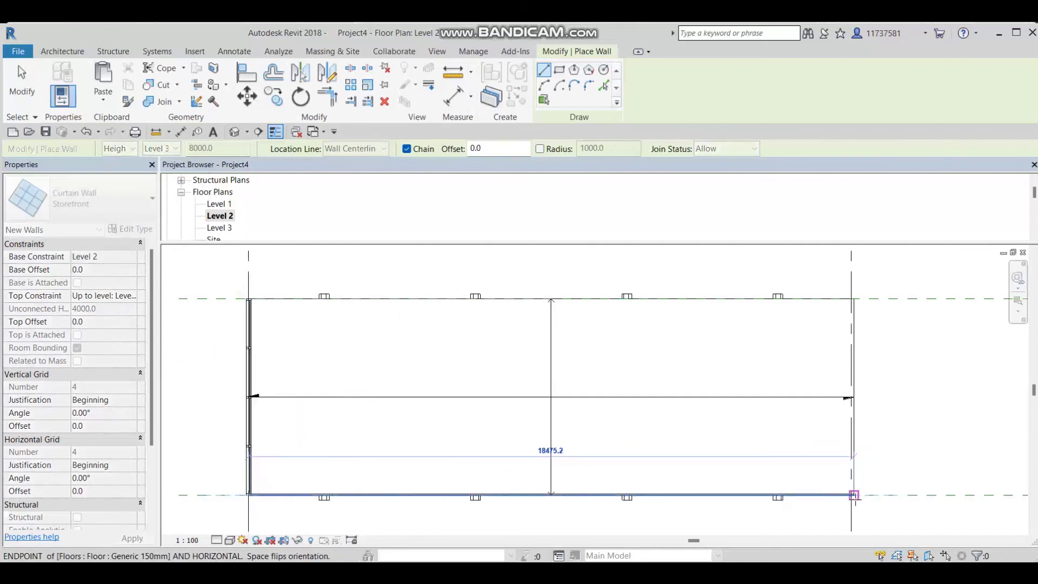
left_click(851, 494)
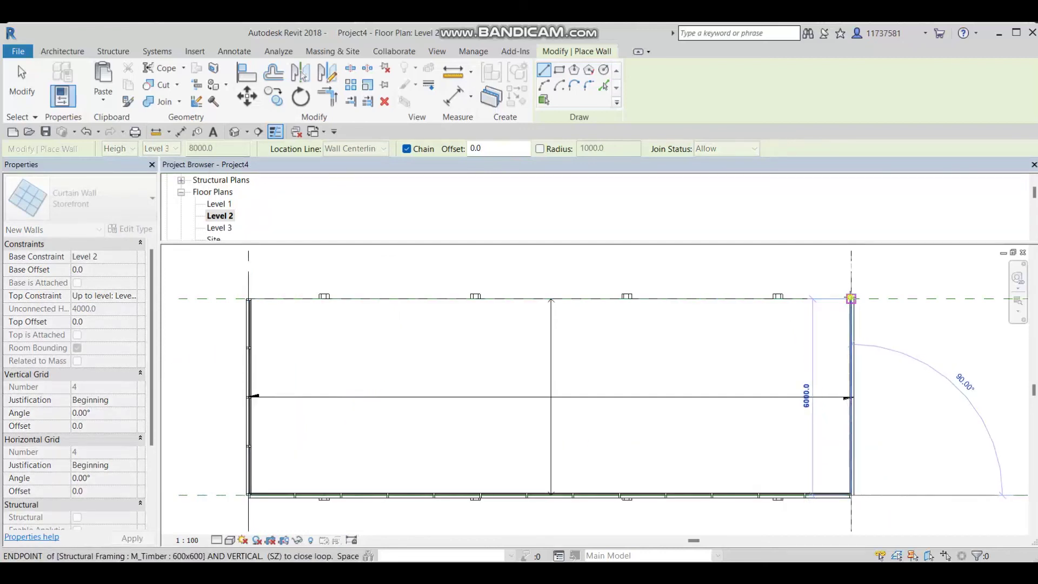
left_click(850, 298)
left_click(249, 299)
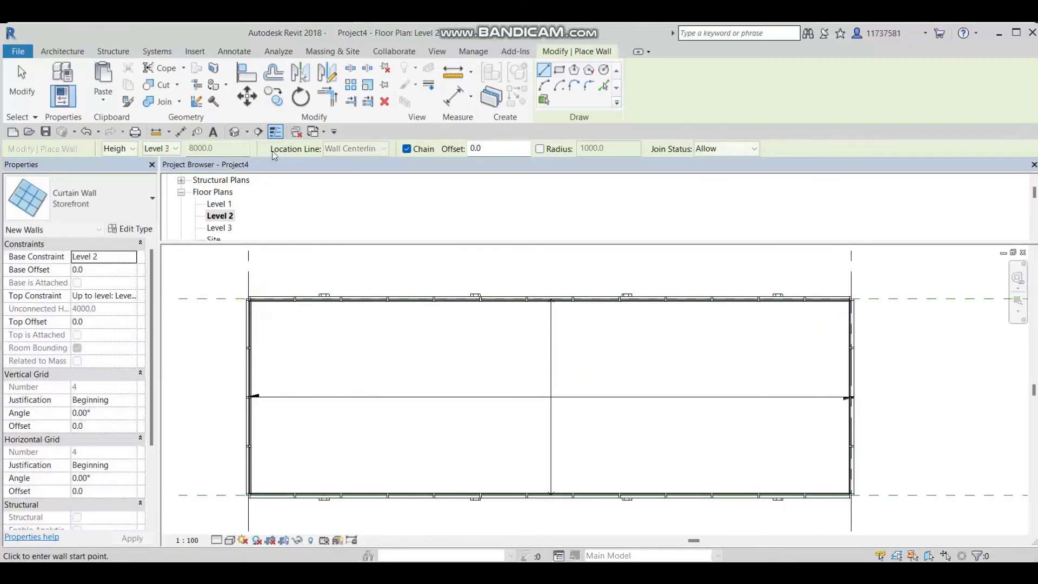
- Switch to the 3D view and examine the curtain walls between the two floors from several sides
left_click(235, 132)
middle_click_drag(469, 354, 757, 227, "shift")
middle_click_drag(514, 335, 393, 488, "shift")
middle_click_drag(457, 503, 422, 460, "shift")
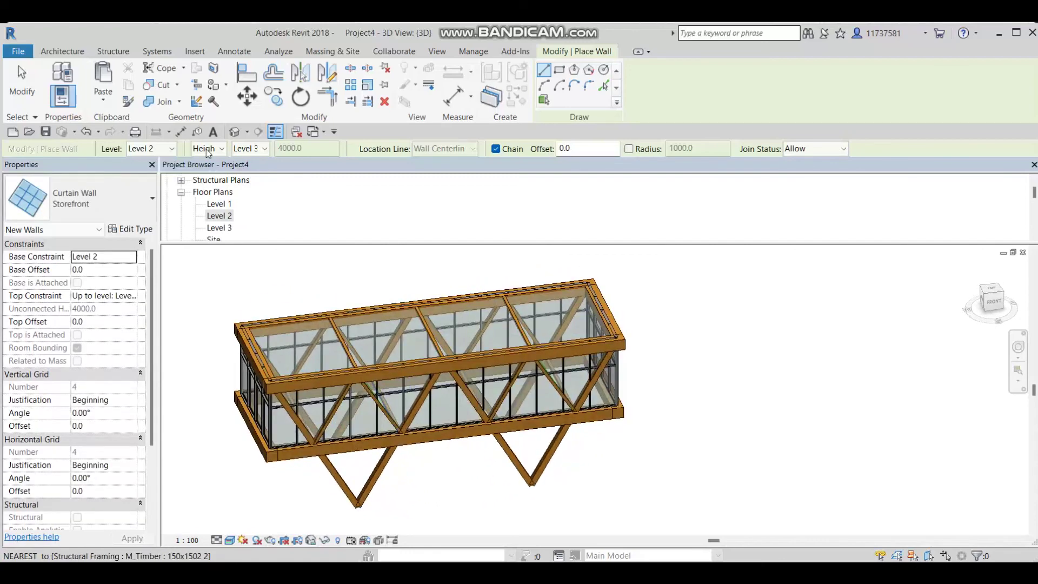
- Start a 150mm Foundation Slab on Level 1 and sketch a rectangular boundary around the rear-left support point in the floor plan
left_click(120, 50)
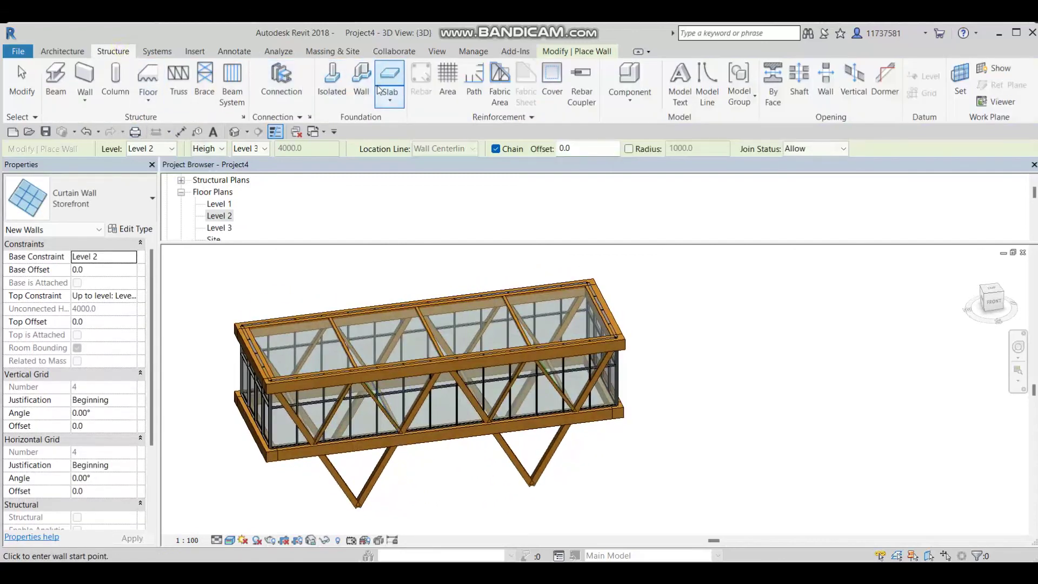
mouse_move(400, 308)
middle_mouse_down("shift")
mouse_move(420, 528)
mouse_move(308, 400)
middle_mouse_up("shift")
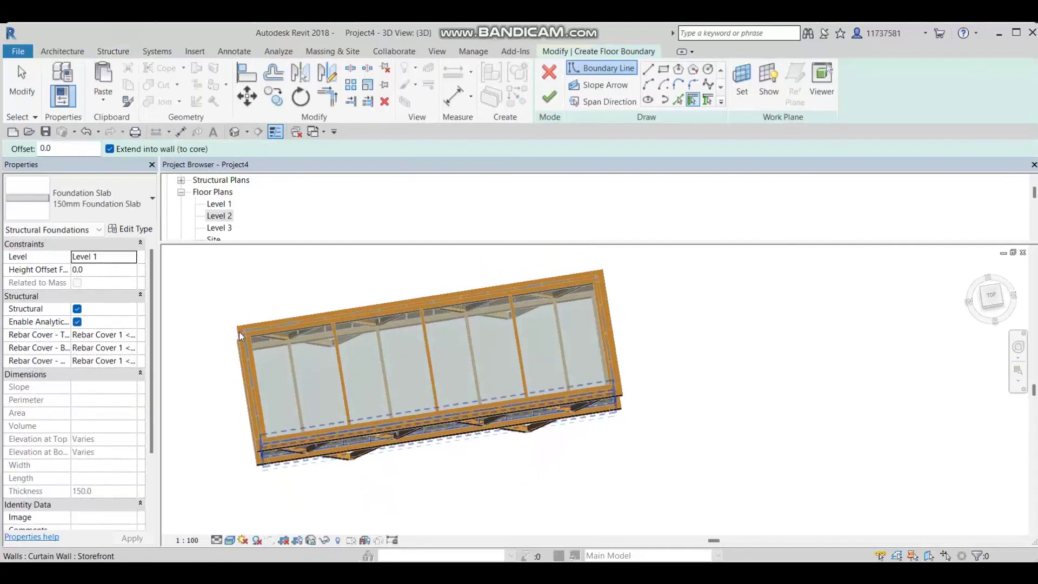
double_click(219, 204)
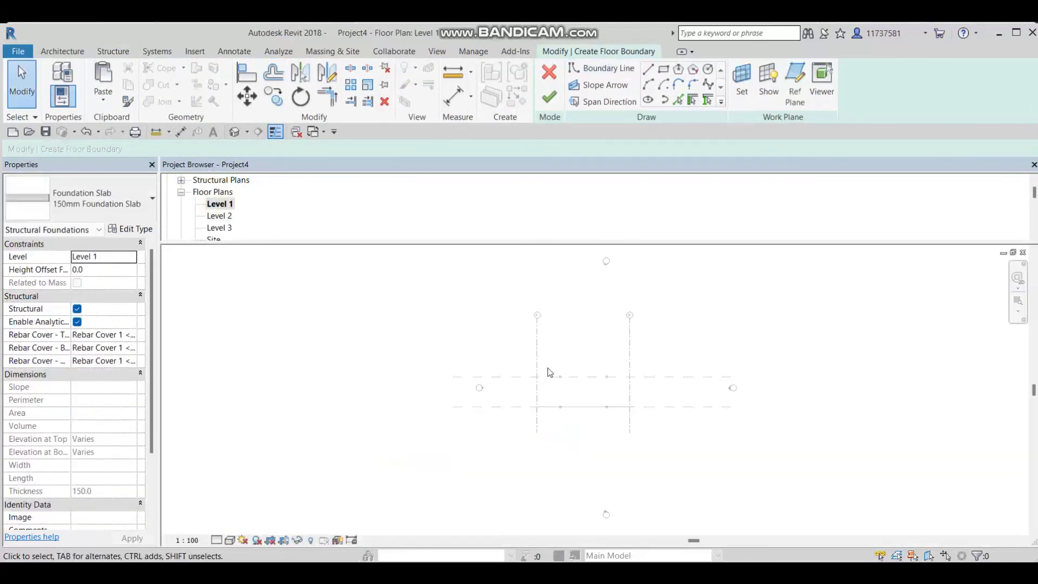
scroll(527, 374, "up", 2)
middle_click_drag(526, 373, 454, 356)
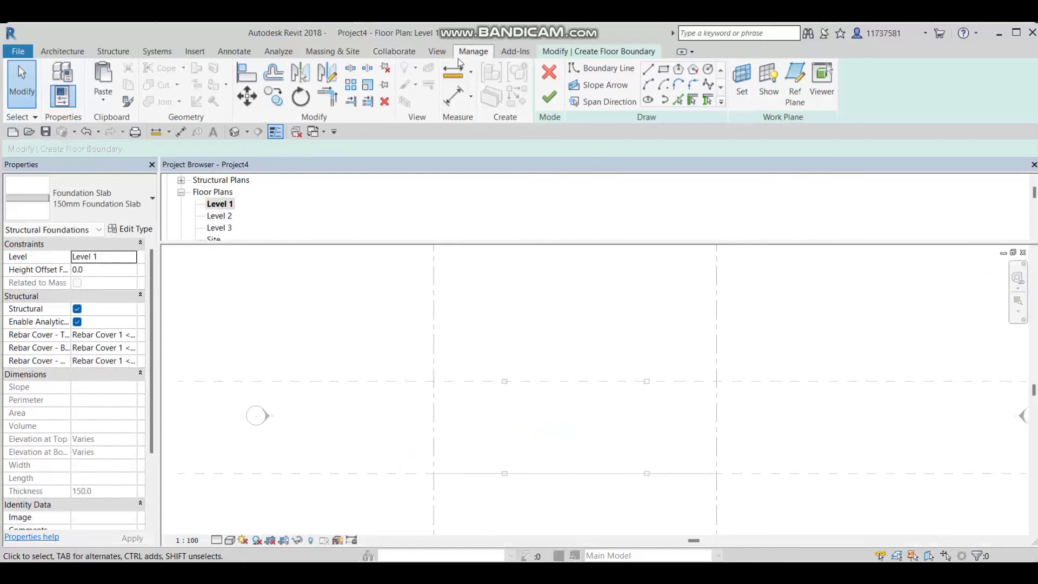
scroll(485, 318, "up", 2)
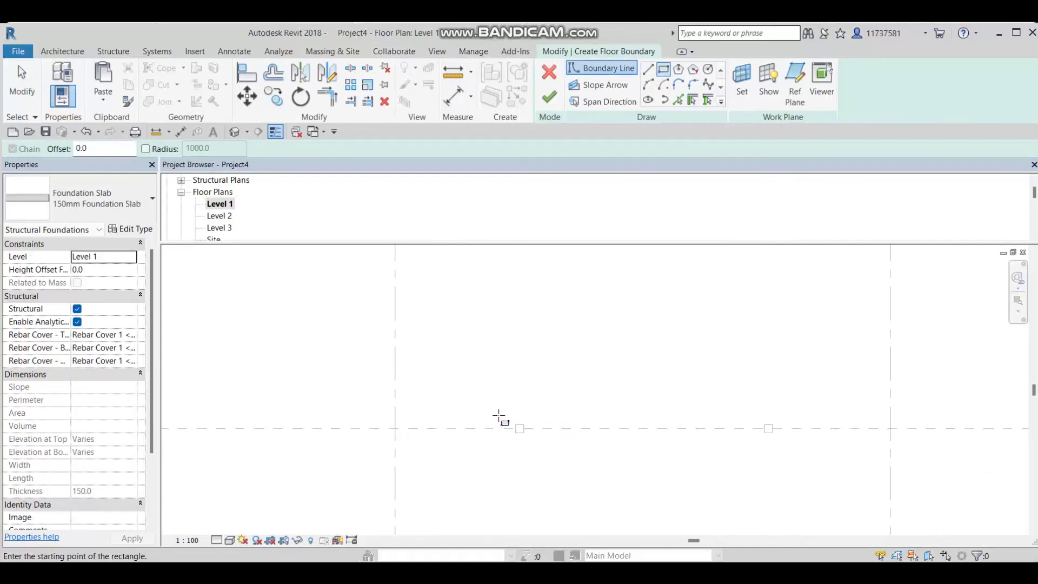
left_click(541, 444)
key("Escape")
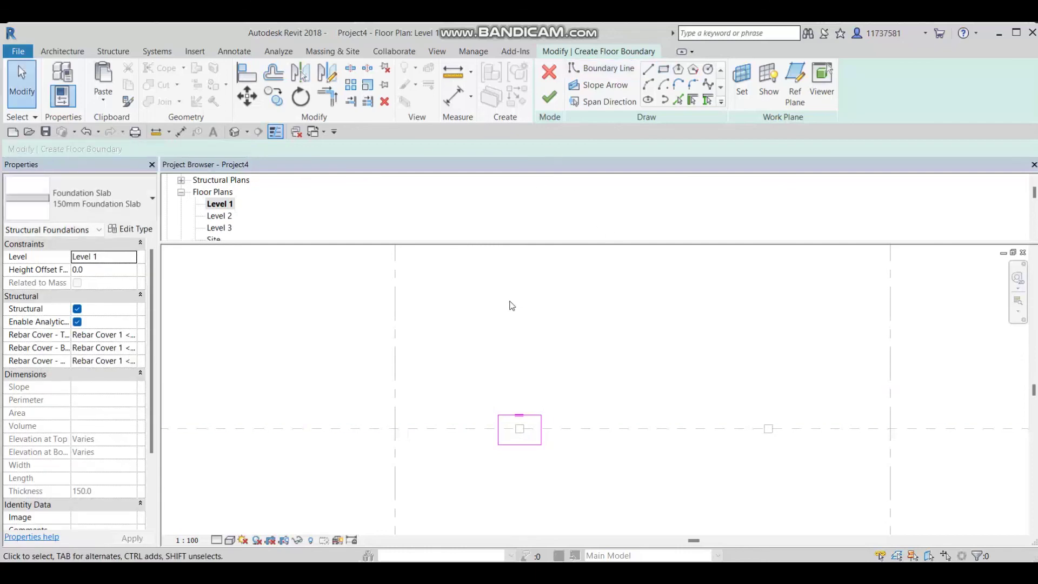
- Copy the rectangular slab boundary onto the other three support points where the timber struts meet the ground
left_click_drag(481, 380, 558, 479)
key("c")
key("o")
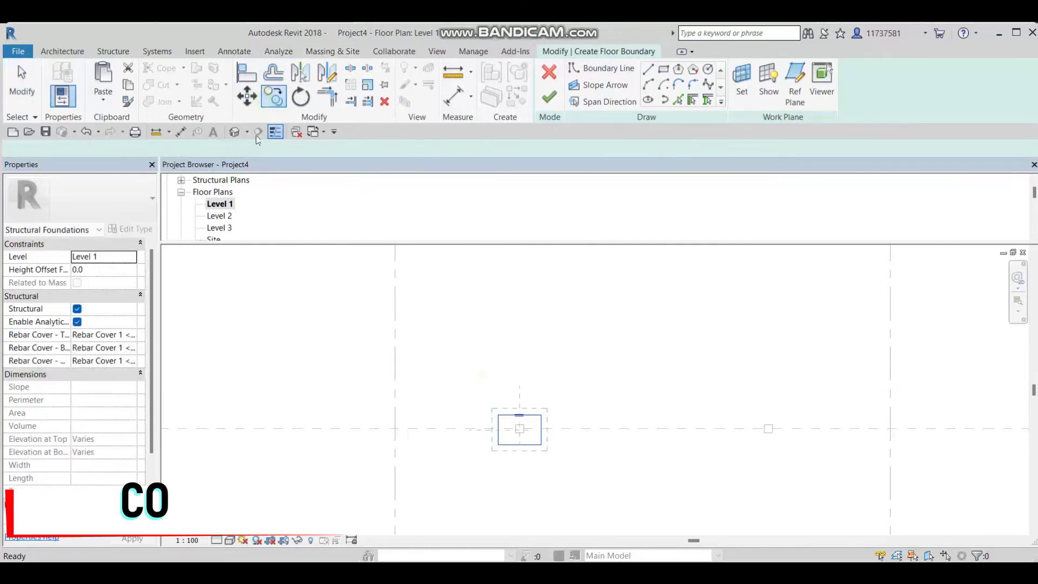
scroll(717, 353, "down", 2)
scroll(568, 412, "up", 8)
middle_click_drag(714, 411, 284, 386)
left_click(805, 378)
middle_click_drag(788, 454, 643, 100)
middle_click_drag(656, 461, 460, 391)
left_click(469, 388)
scroll(426, 342, "down", 2)
key("Escape")
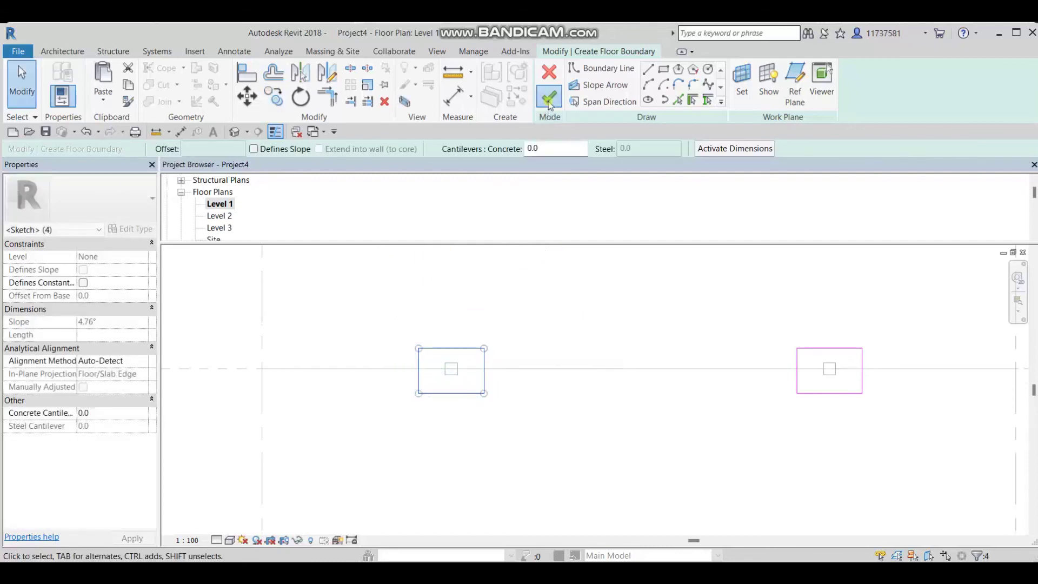
- Finish the foundation slab sketch and check the four pads under the struts in the 3D view
left_click(549, 103)
left_click(233, 132)
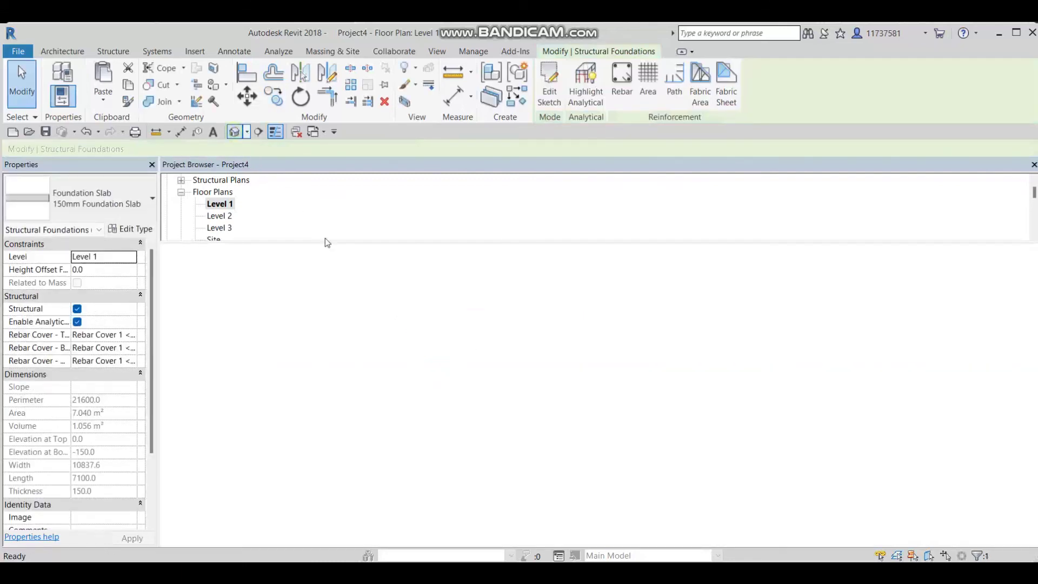
middle_click_drag(367, 234, 403, 287, "shift")
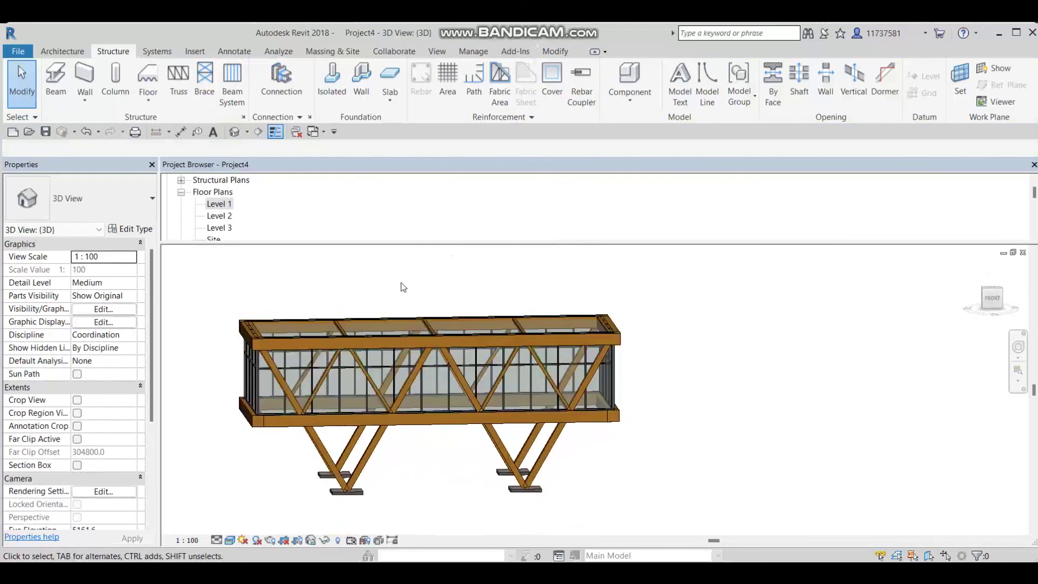